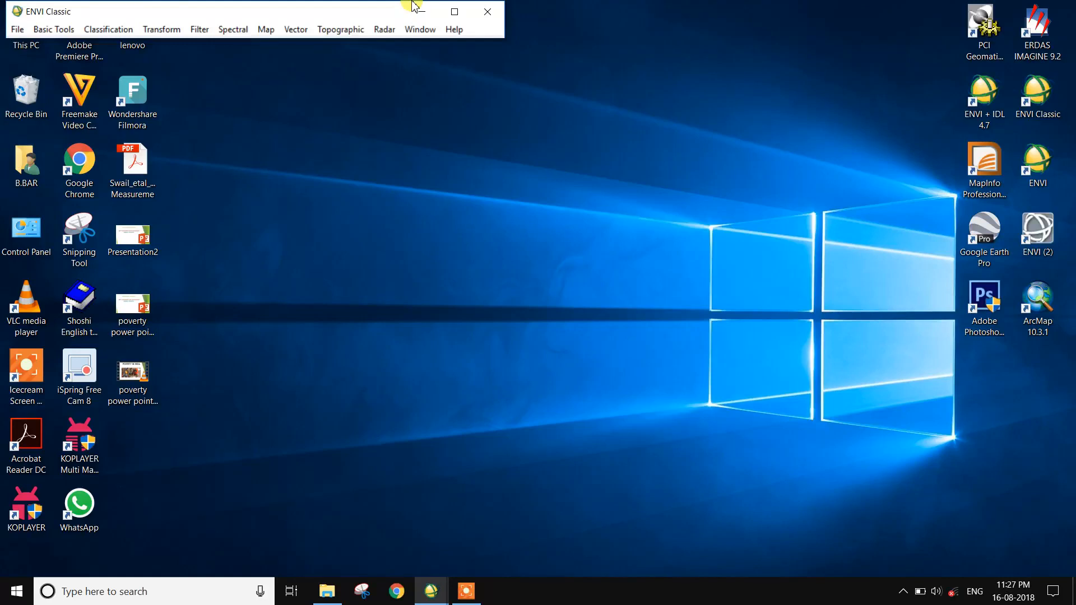
# Open the layerstack_lansad image file.
pyautogui.click(18, 29)
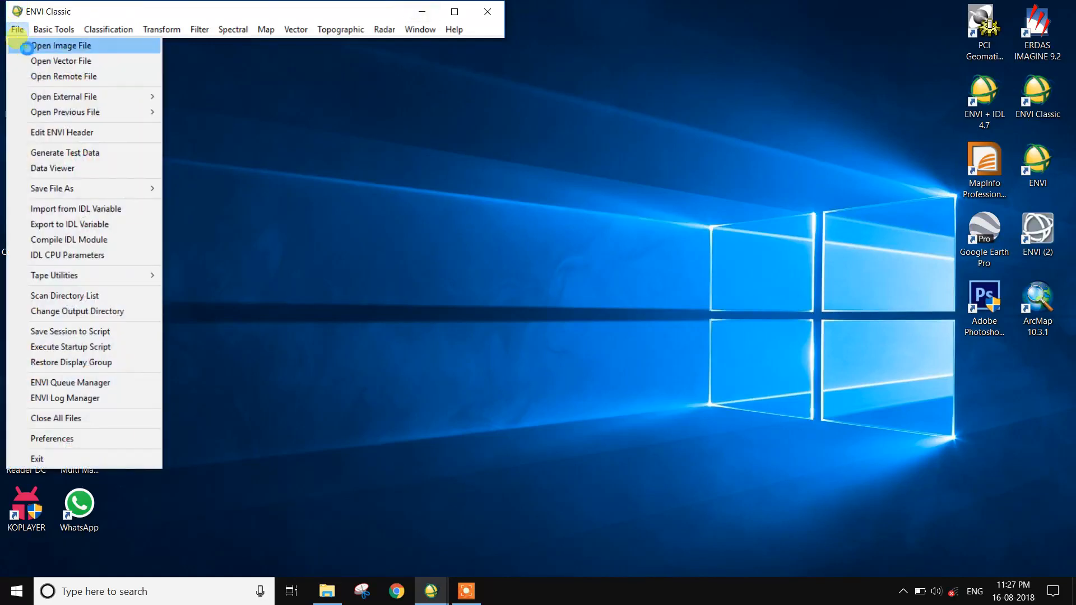
pyautogui.click(26, 48)
pyautogui.click(577, 237)
pyautogui.click(798, 416)
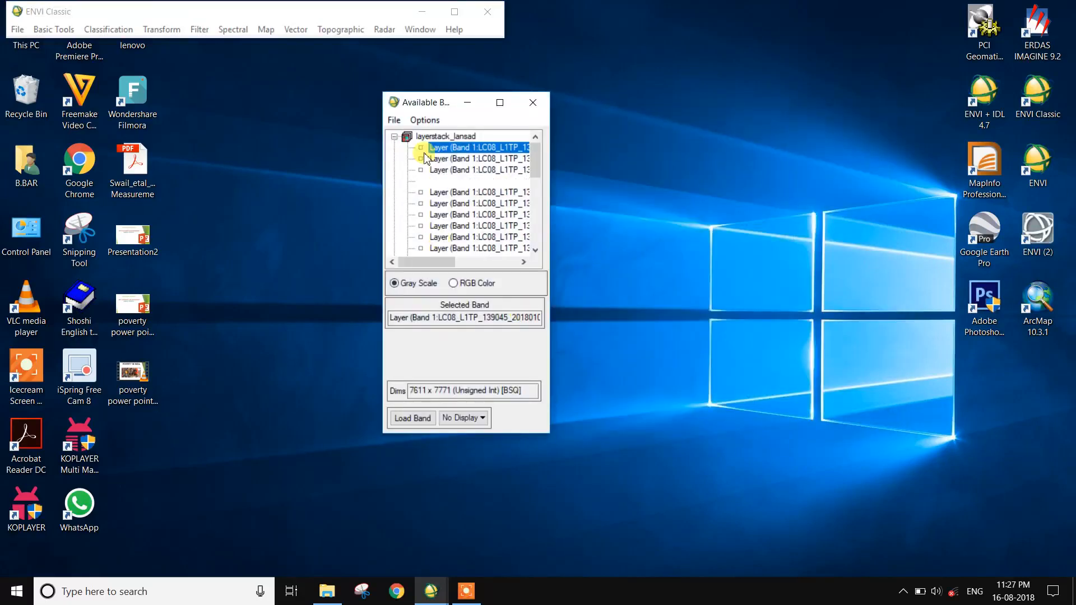
# Load bands B5, B4 and B3 as an RGB color composite into a new display.
pyautogui.click(480, 286)
pyautogui.moveTo(435, 261); pyautogui.dragTo(511, 269)
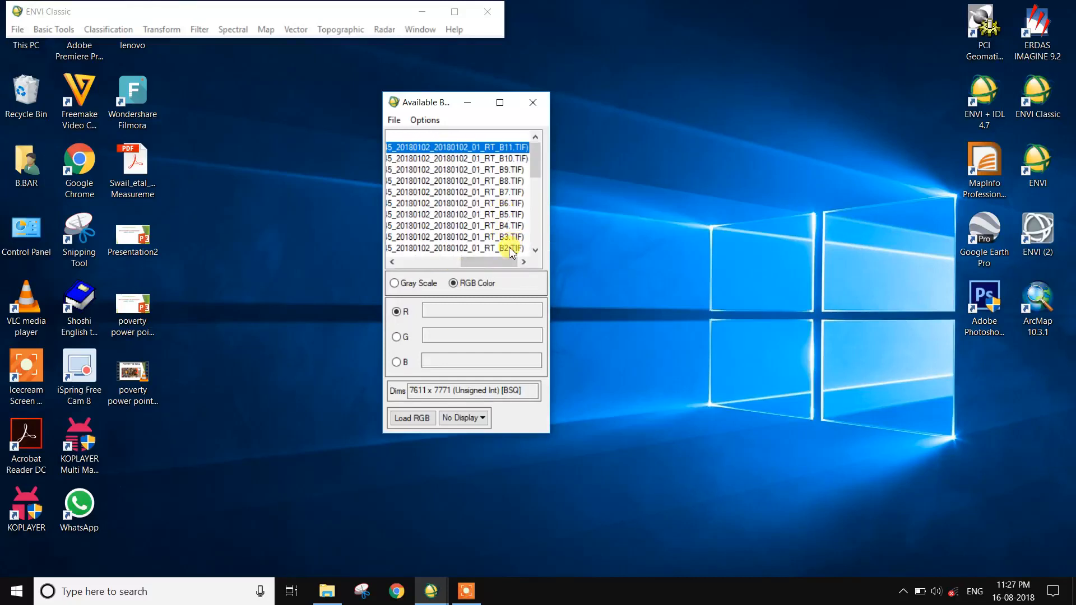
pyautogui.scroll(-2, 510, 252)
pyautogui.scroll(2, 515, 223)
pyautogui.click(513, 215)
pyautogui.click(515, 226)
pyautogui.click(516, 237)
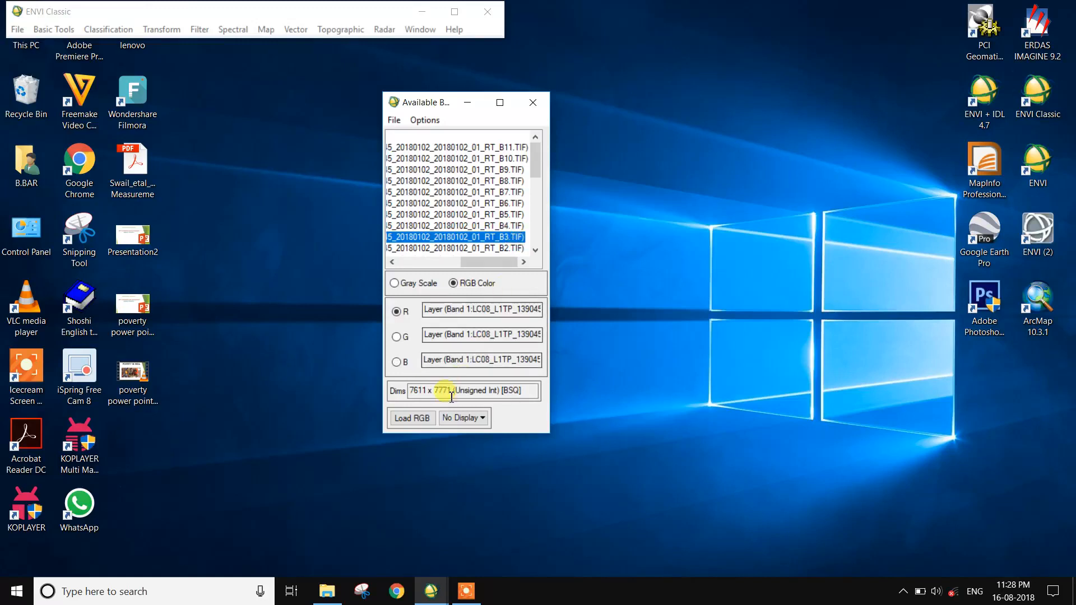
pyautogui.click(420, 418)
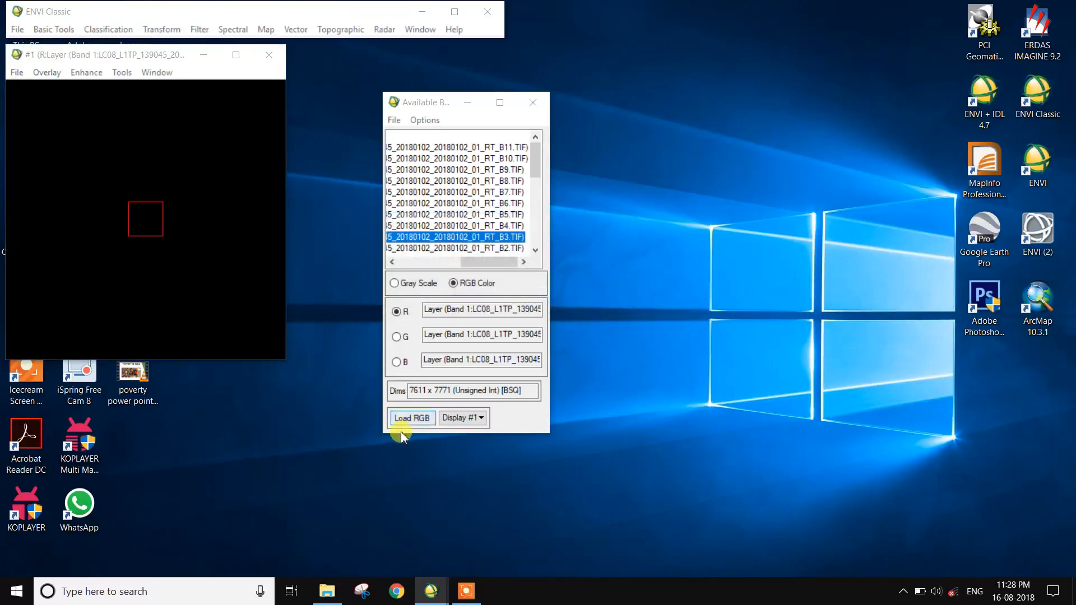
# Open the Region of Interest tool for the display and delete the existing Region #1 coverage.
pyautogui.click(25, 460)
pyautogui.click(72, 453)
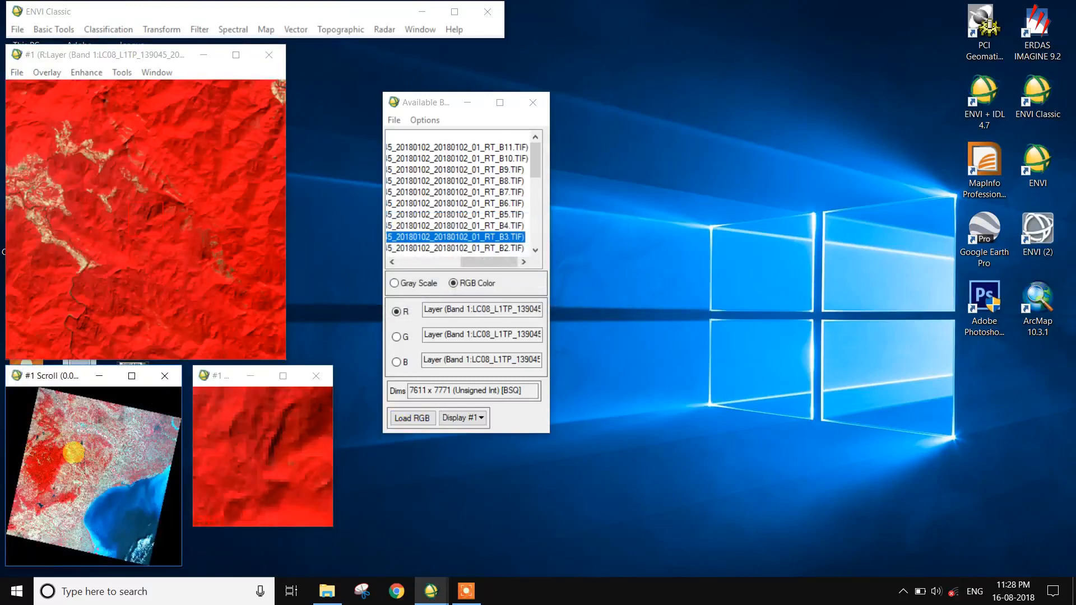
pyautogui.click(100, 441)
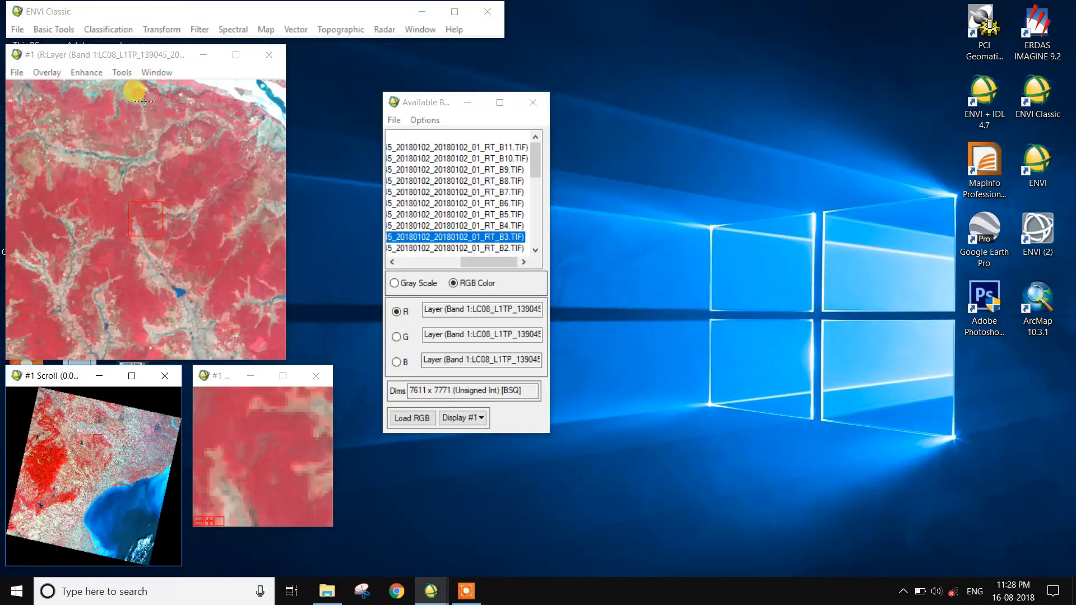
pyautogui.click(47, 72)
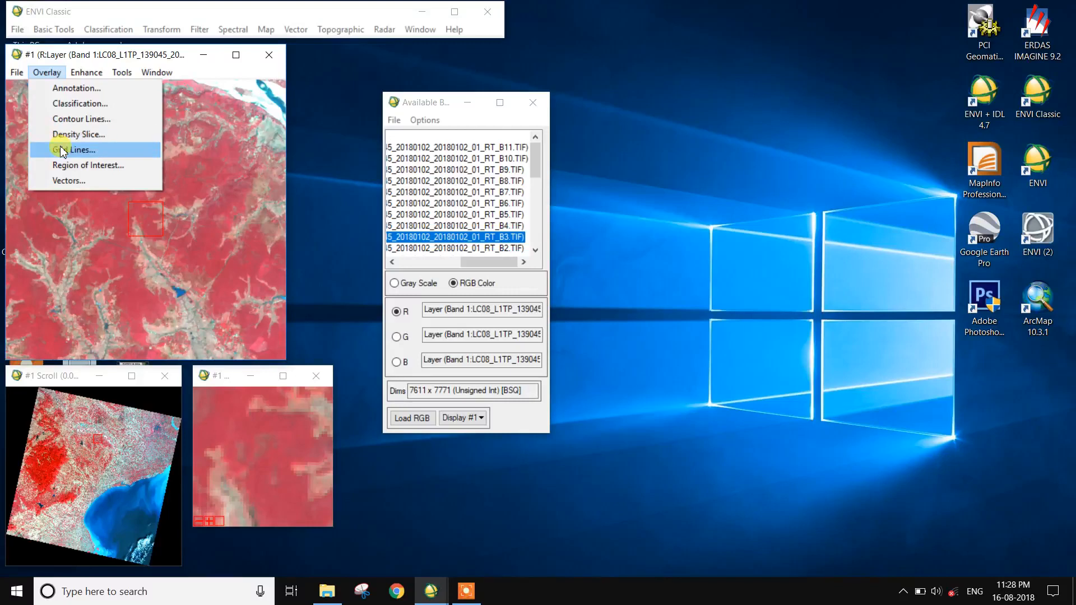
pyautogui.click(63, 165)
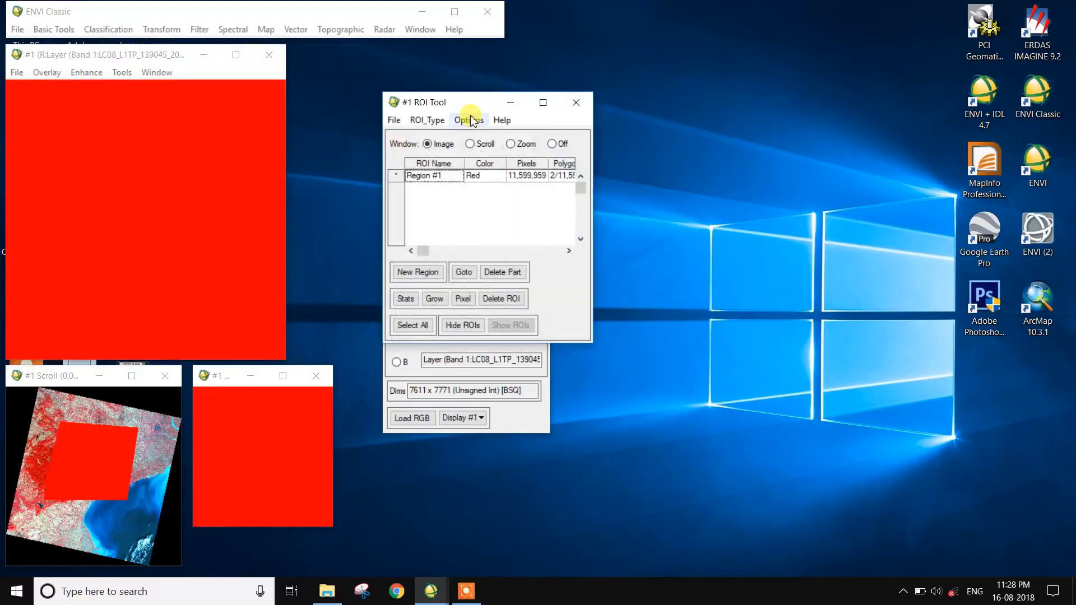
pyautogui.moveTo(473, 96); pyautogui.dragTo(658, 99)
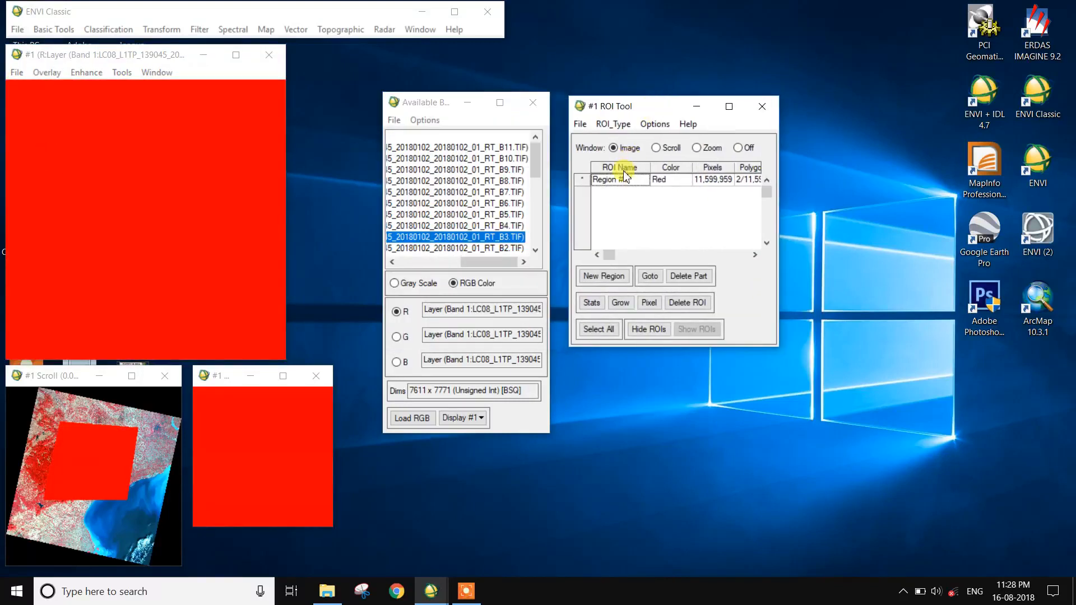
pyautogui.click(595, 185)
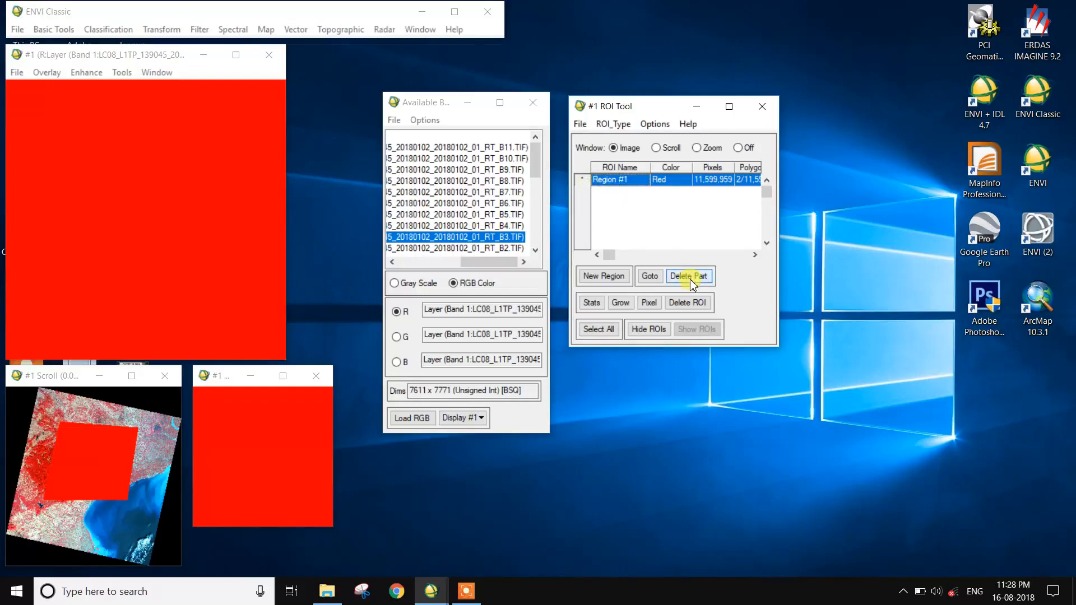
pyautogui.click(694, 303)
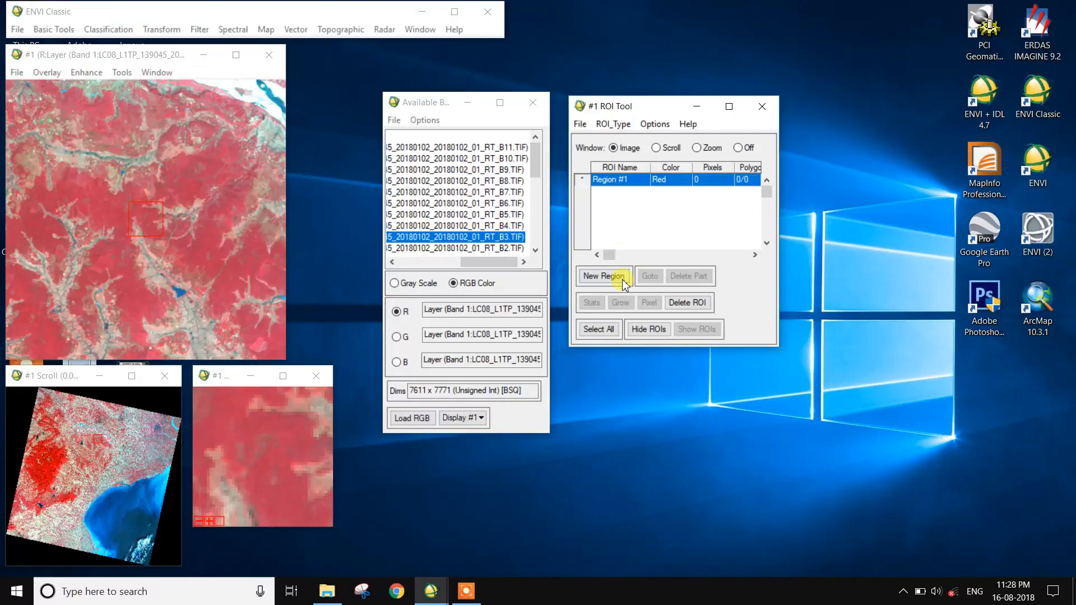
# Set the ROI type to Polygon and digitize a forest polygon in the image window.
pyautogui.click(49, 443)
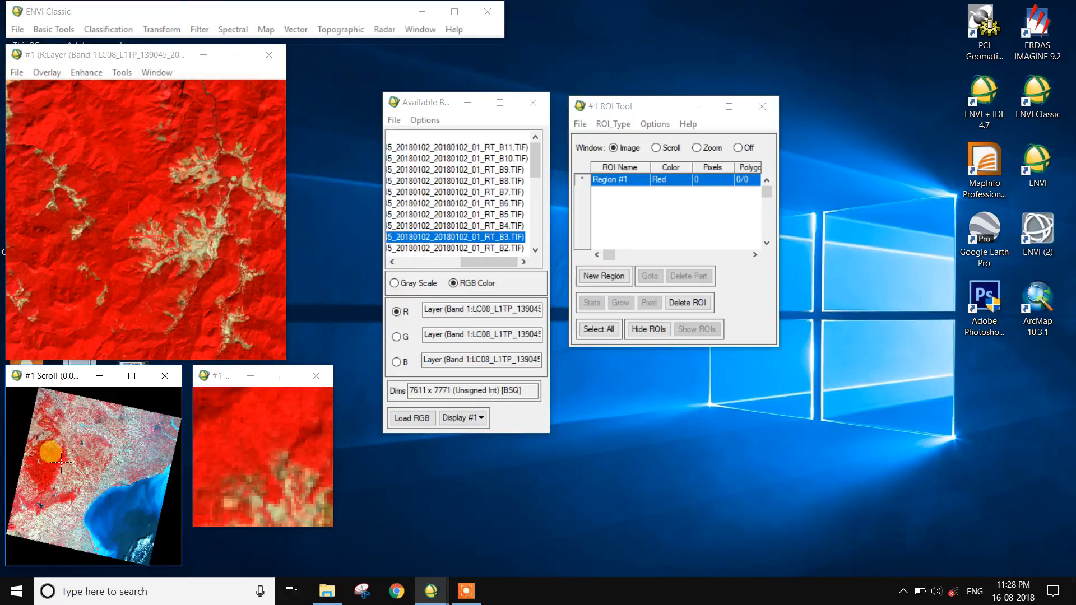
pyautogui.click(50, 486)
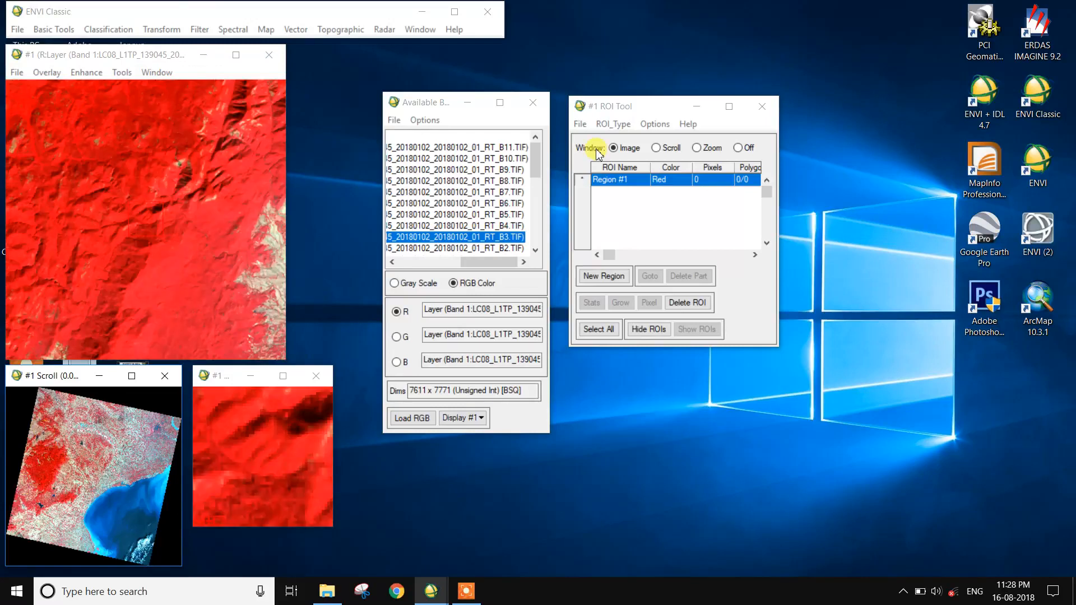
pyautogui.click(633, 128)
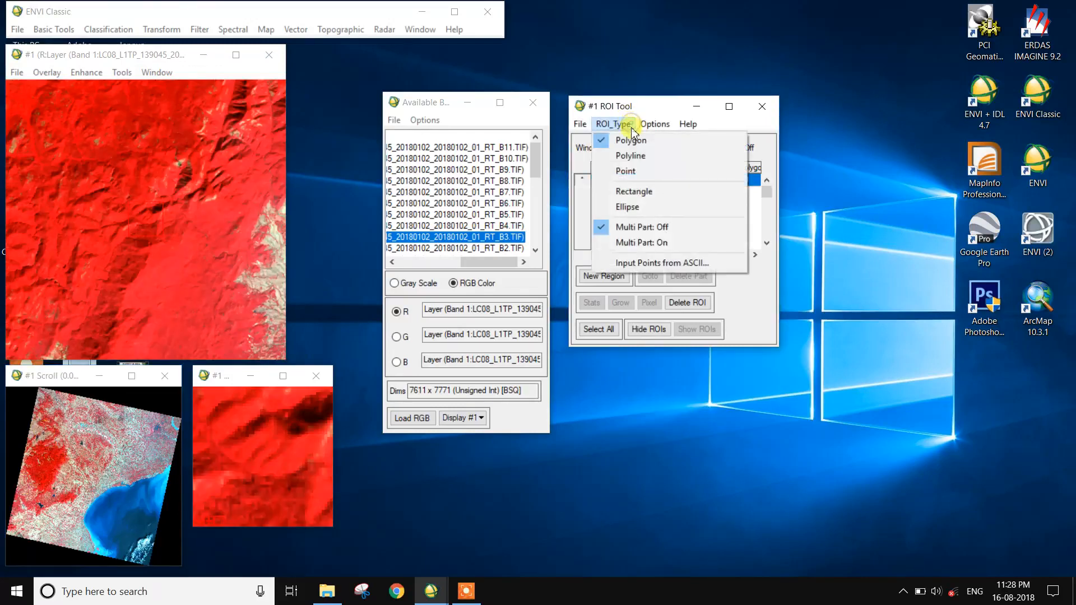
pyautogui.click(630, 138)
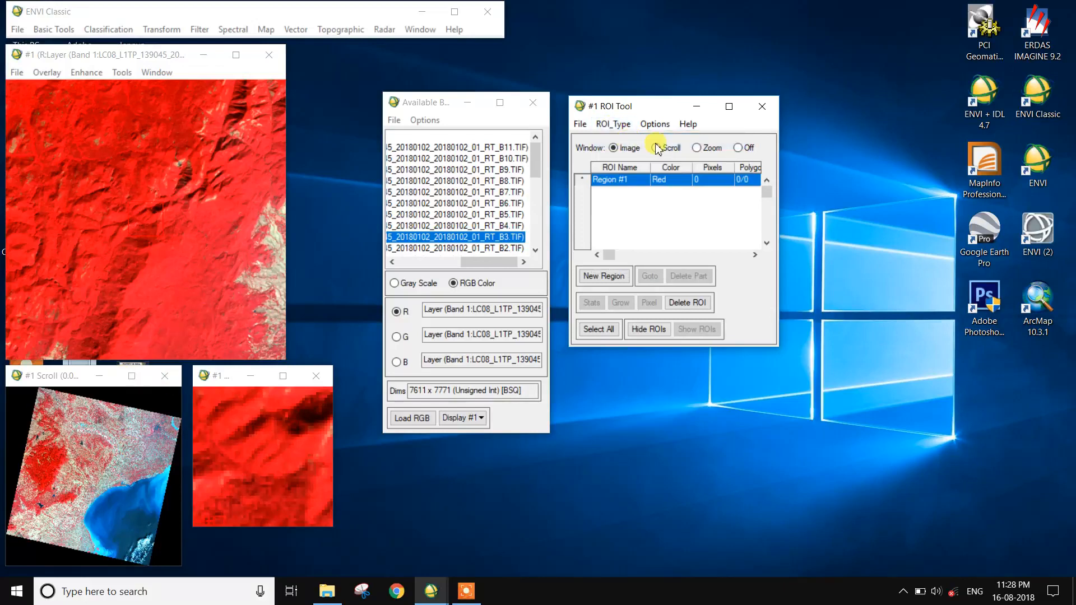
pyautogui.click(153, 284)
pyautogui.moveTo(163, 294)
pyautogui.mouseDown()
pyautogui.moveTo(160, 258)
pyautogui.moveTo(193, 245)
pyautogui.moveTo(210, 272)
pyautogui.moveTo(206, 323)
pyautogui.moveTo(168, 291)
pyautogui.mouseUp()
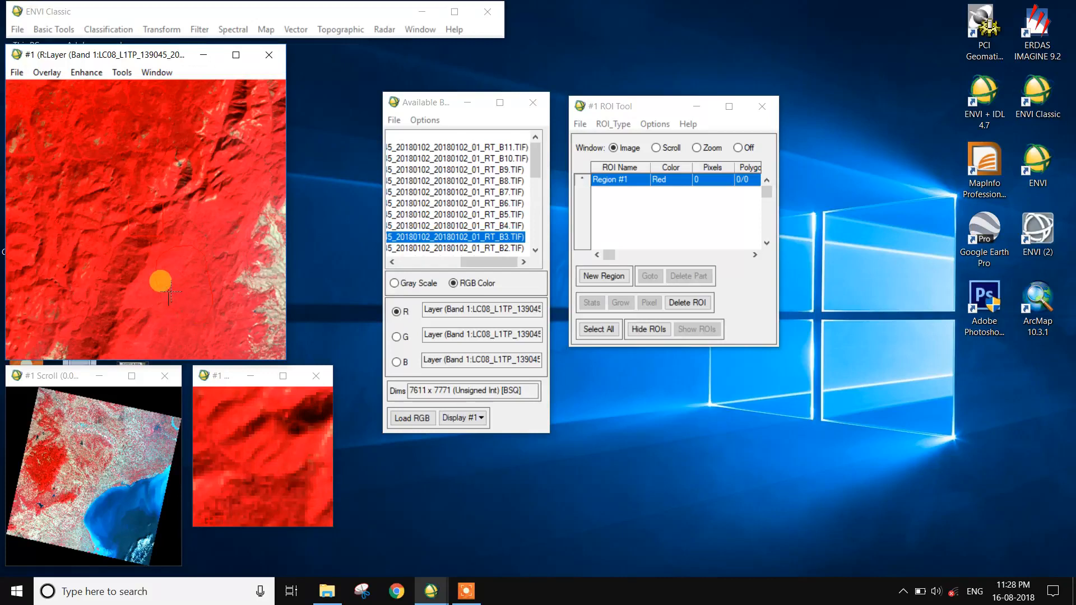
pyautogui.rightClick(170, 290)
pyautogui.rightClick(170, 290)
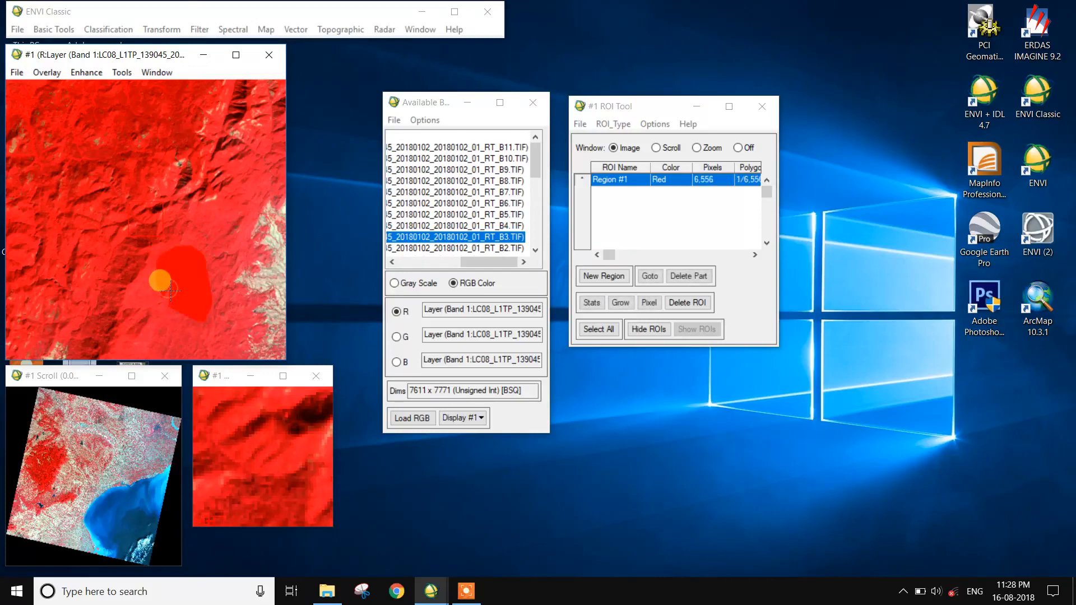
# Digitize two more forest polygons in the upper part of the image window.
pyautogui.moveTo(40, 153)
pyautogui.mouseDown()
pyautogui.moveTo(74, 158)
pyautogui.moveTo(88, 224)
pyautogui.moveTo(54, 224)
pyautogui.mouseUp()
pyautogui.rightClick(56, 226)
pyautogui.rightClick(55, 226)
pyautogui.click(474, 598)
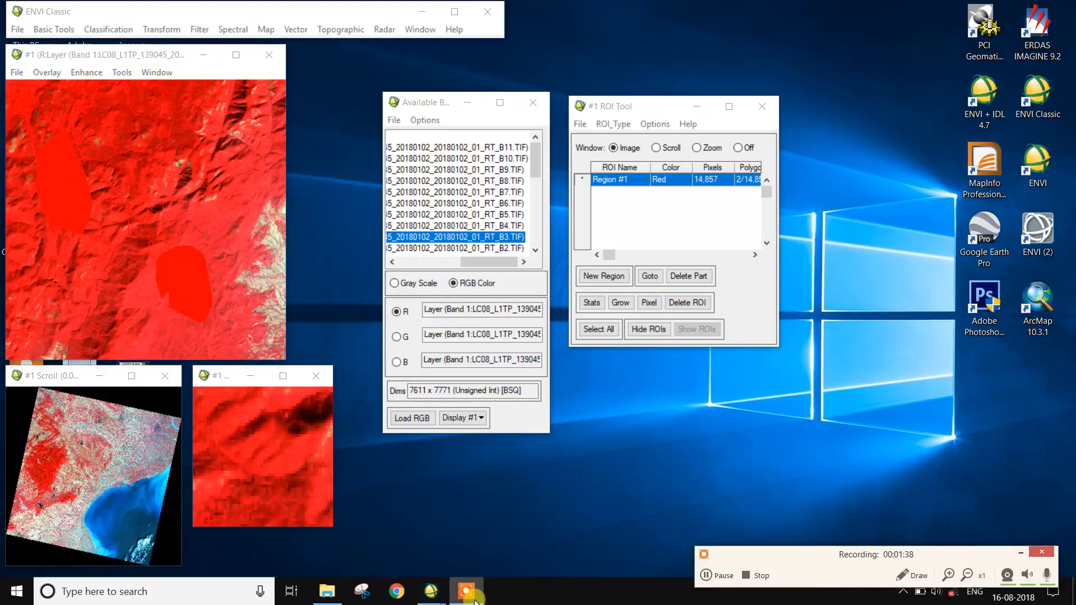
pyautogui.click(1022, 556)
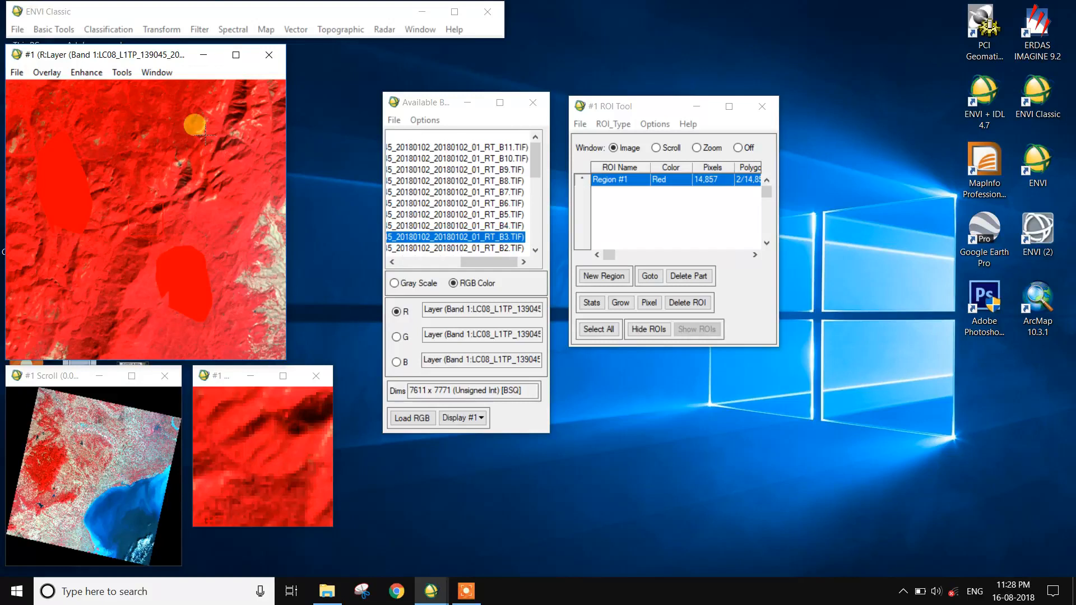
pyautogui.click(185, 116)
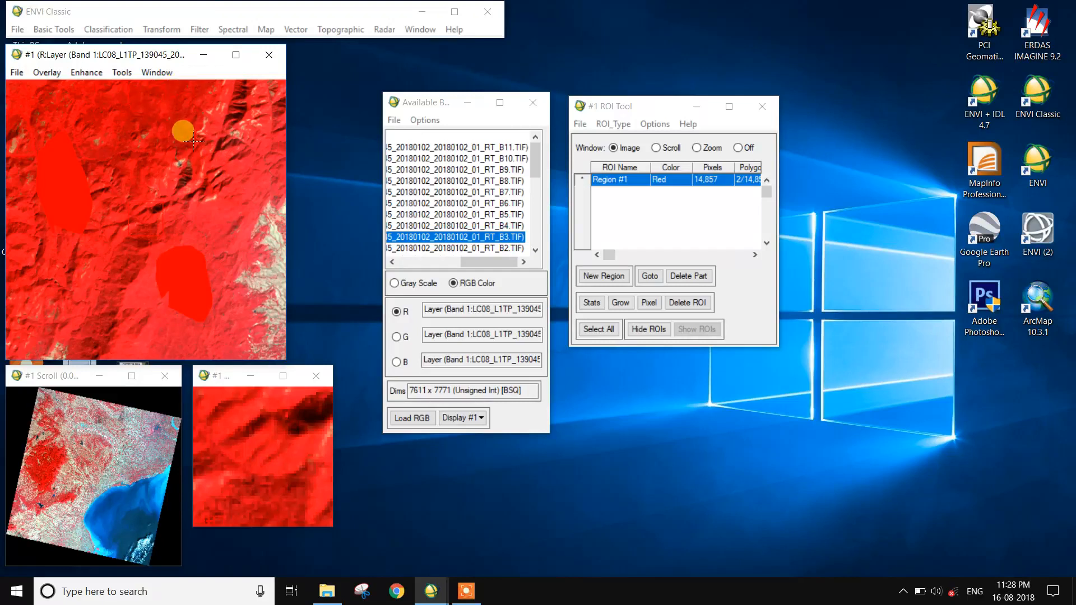
pyautogui.rightClick(163, 132)
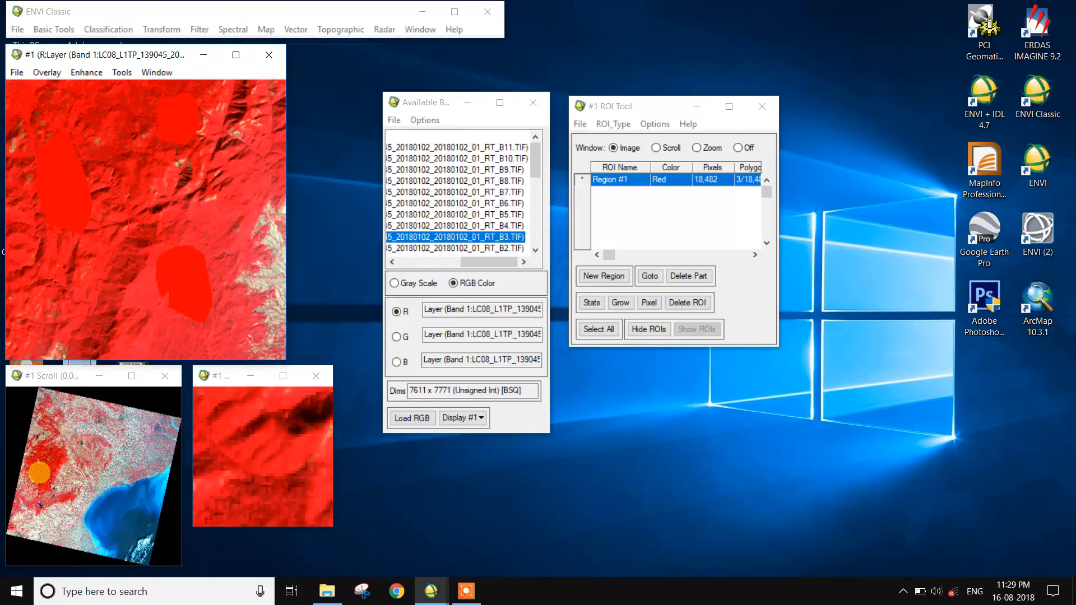
# Move to another area of the scene and digitize an additional forest polygon.
pyautogui.click(40, 472)
pyautogui.moveTo(104, 140); pyautogui.dragTo(68, 157)
pyautogui.rightClick(69, 154)
pyautogui.rightClick(69, 153)
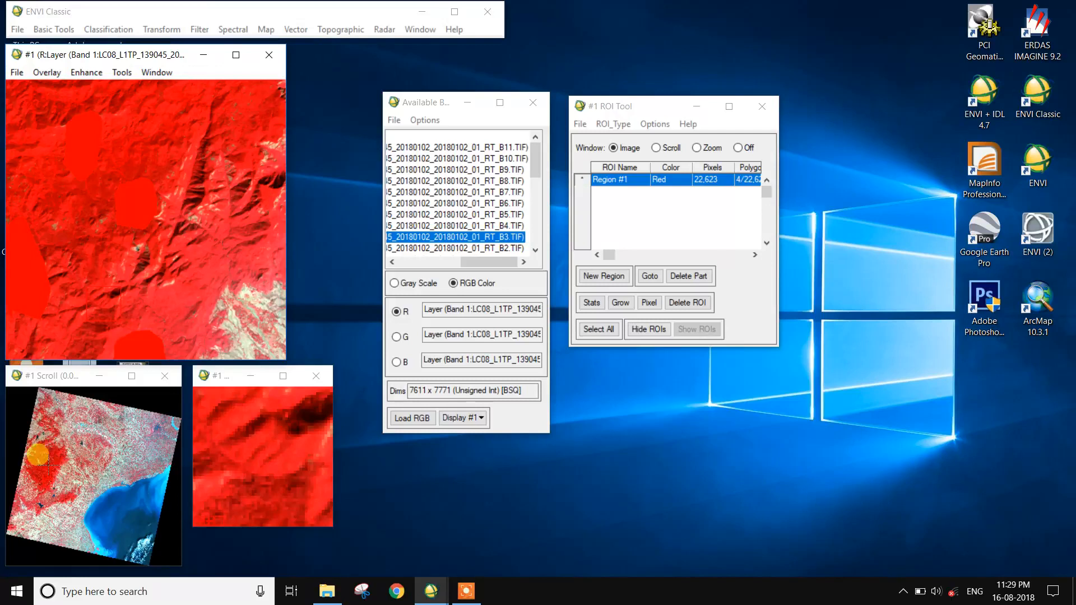
# Move to another area of the scene and digitize a fifth forest polygon.
pyautogui.click(35, 440)
pyautogui.moveTo(76, 294)
pyautogui.mouseDown()
pyautogui.moveTo(77, 255)
pyautogui.moveTo(106, 279)
pyautogui.moveTo(75, 289)
pyautogui.moveTo(73, 279)
pyautogui.mouseUp()
pyautogui.rightClick(73, 279)
pyautogui.rightClick(73, 279)
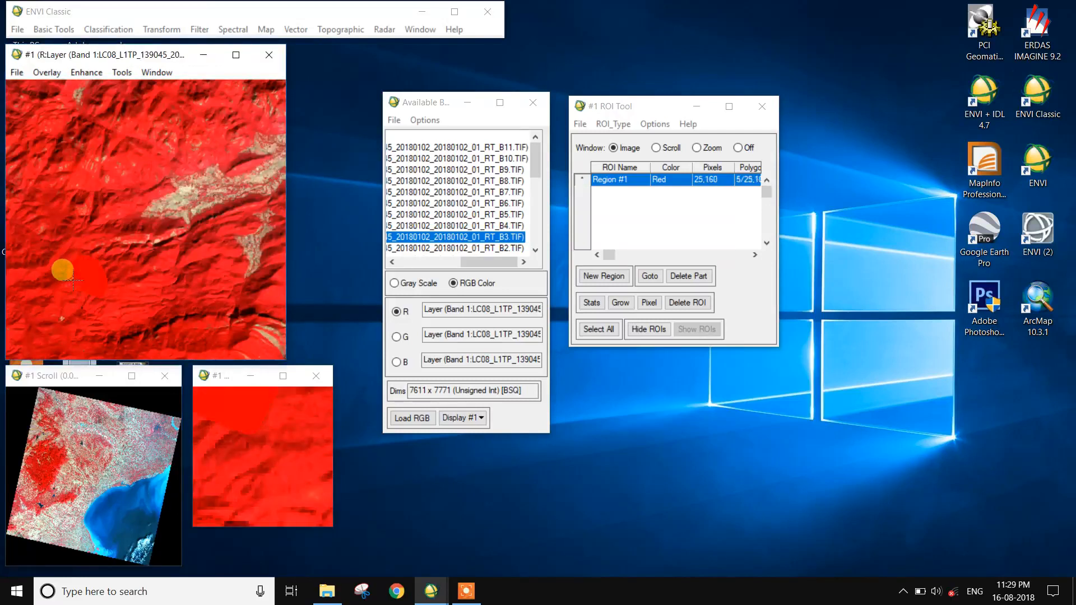
pyautogui.rightClick(72, 279)
pyautogui.click(325, 325)
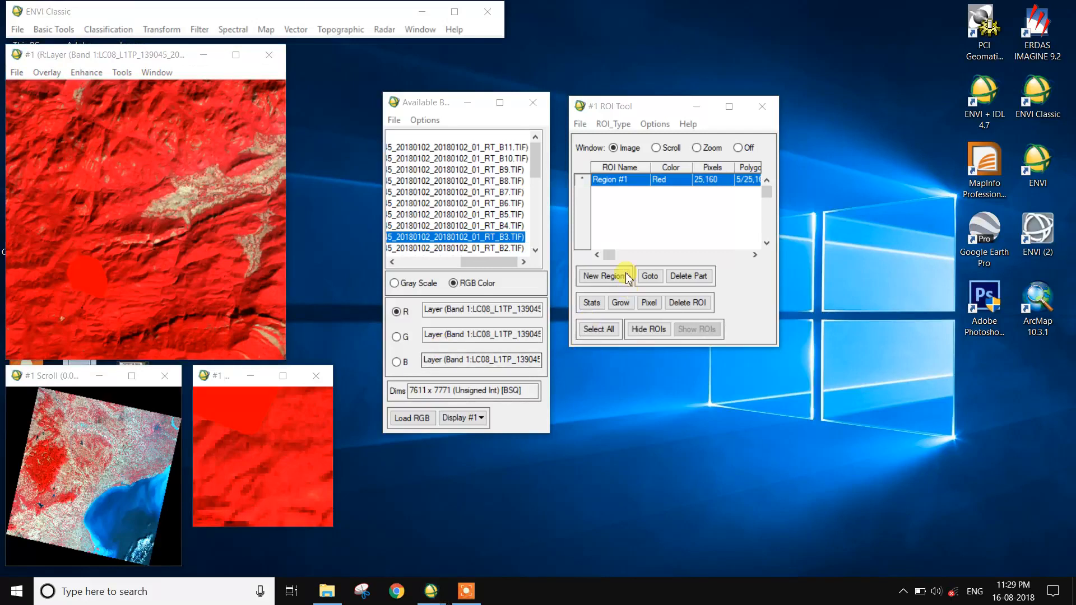
# Rename the Region #1 ROI to dences forest.
pyautogui.doubleClick(640, 180)
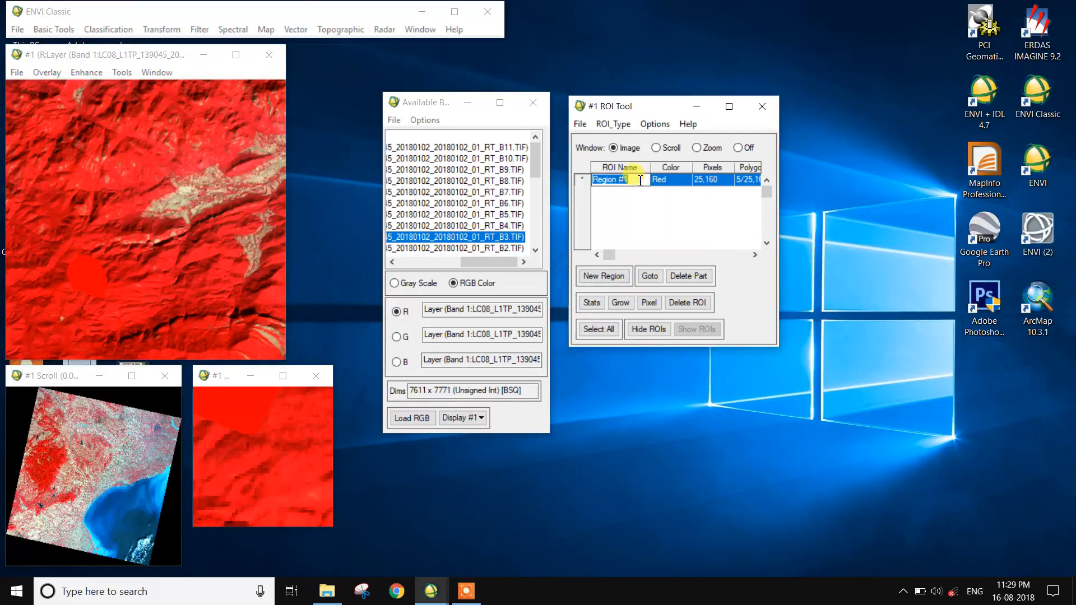
pyautogui.write('dences fore')
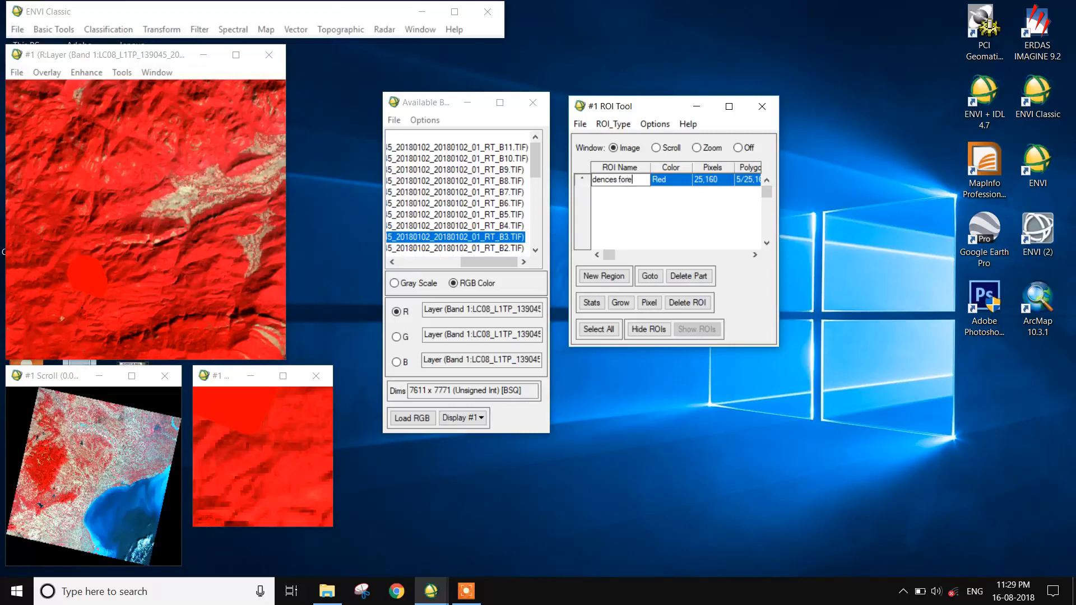
pyautogui.click(704, 194)
# Change the dences forest ROI color to Green3.
pyautogui.rightClick(659, 182)
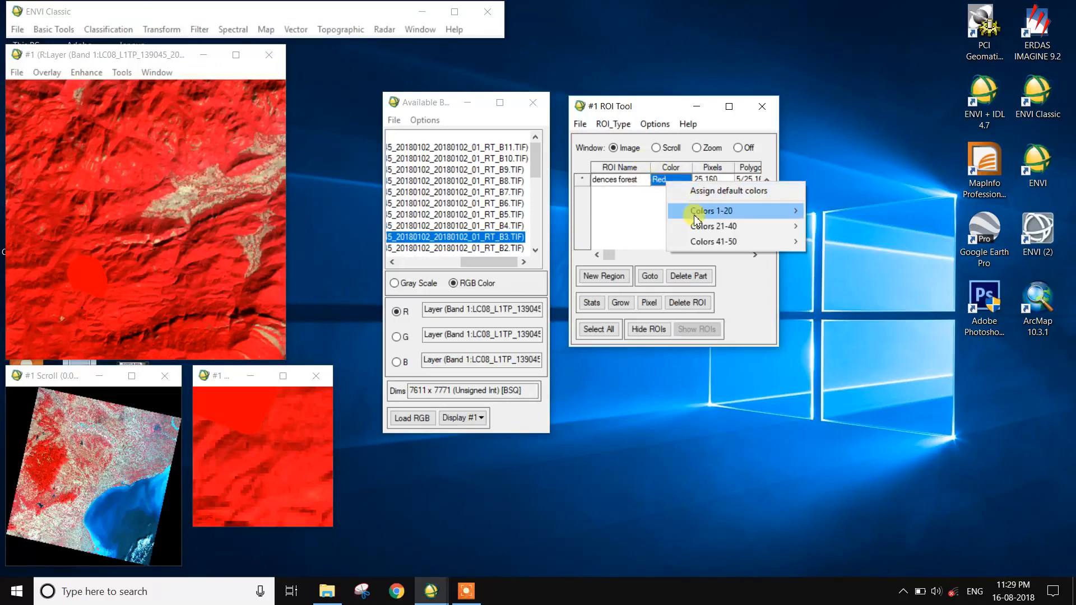
pyautogui.moveTo(697, 216)
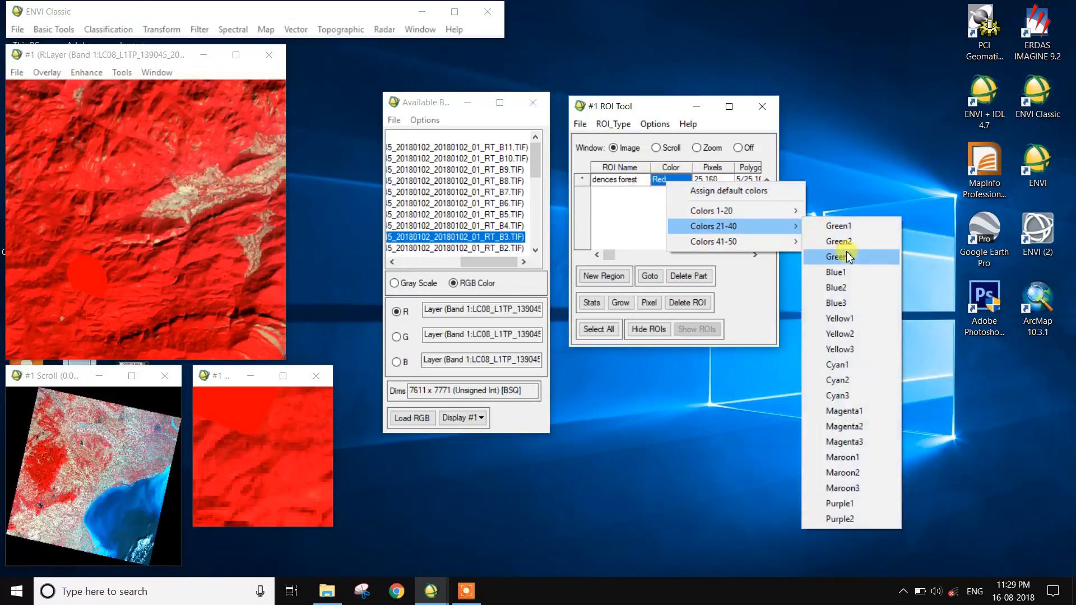
pyautogui.click(847, 258)
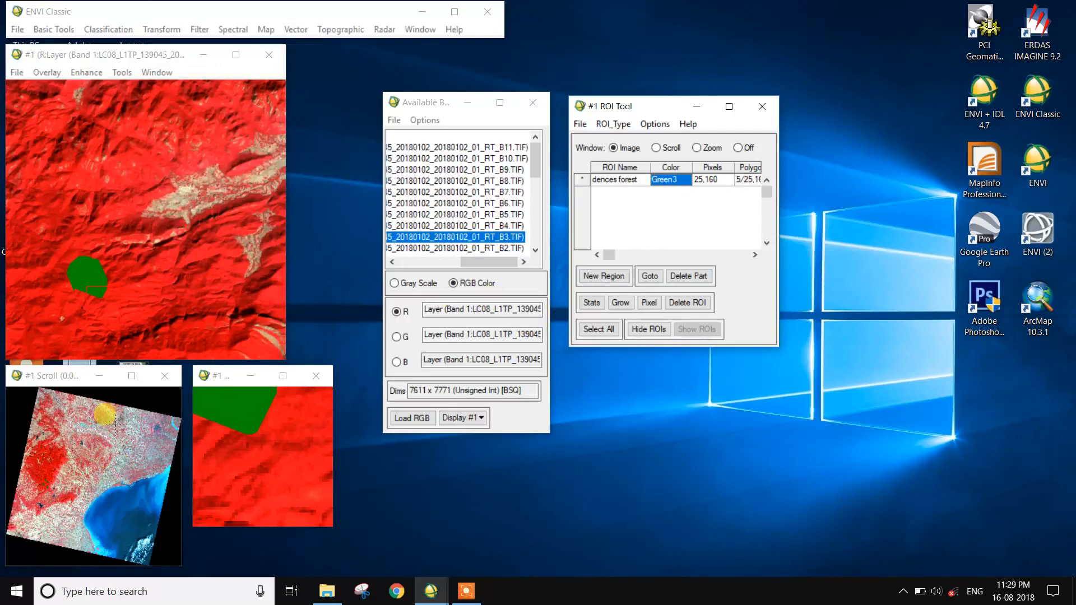
# Set the ROI drawing window to Off.
pyautogui.click(106, 454)
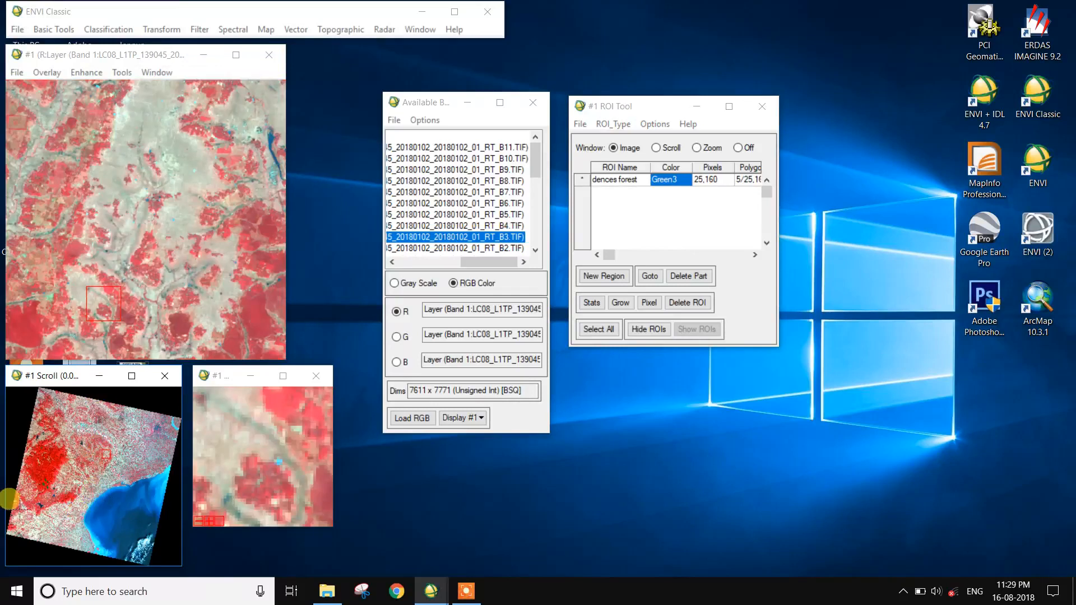
pyautogui.click(114, 411)
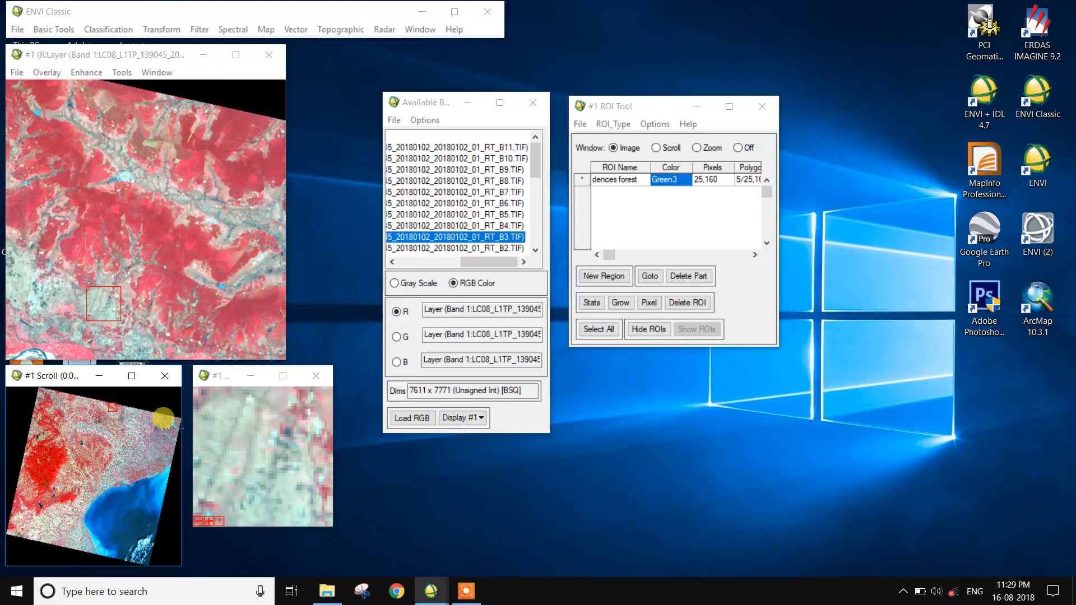
pyautogui.click(164, 419)
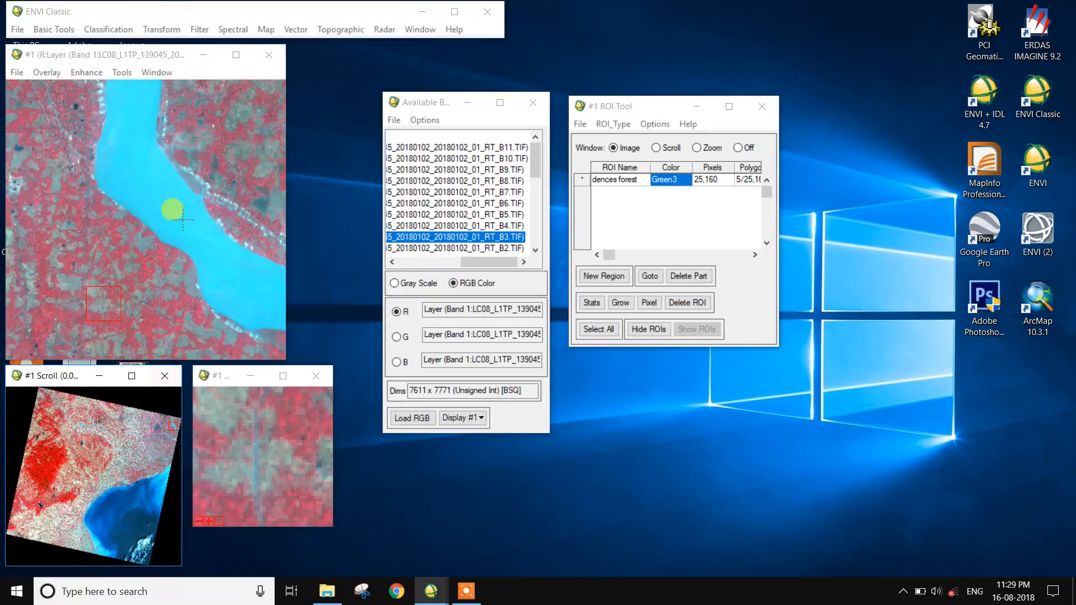
pyautogui.click(99, 436)
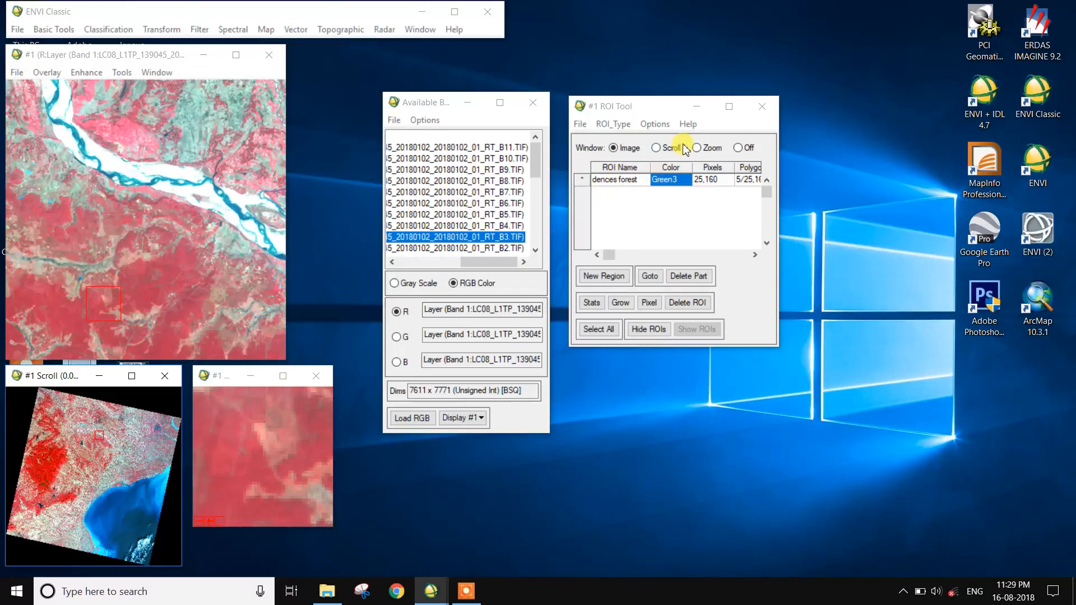
pyautogui.click(737, 148)
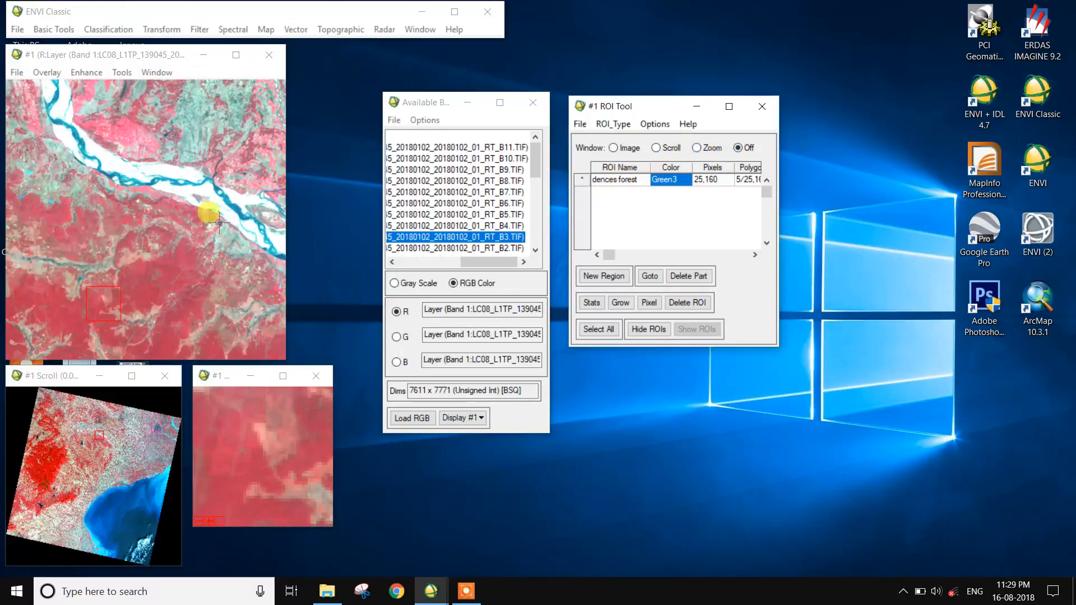
# Create a new ROI in the zoom window and digitize three polygons over the river's sandbars.
pyautogui.click(216, 200)
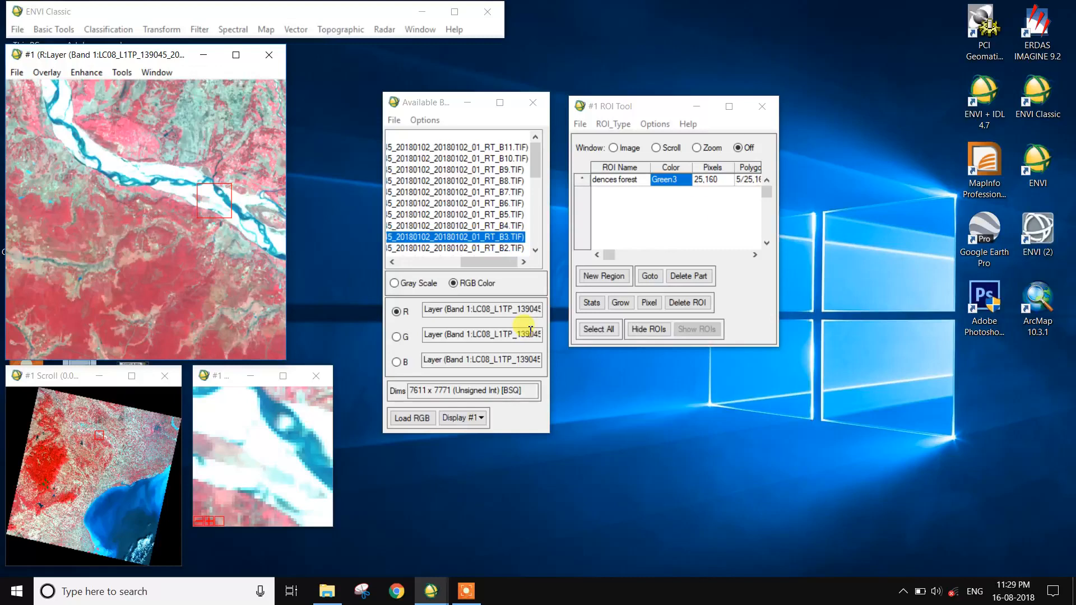
pyautogui.click(697, 147)
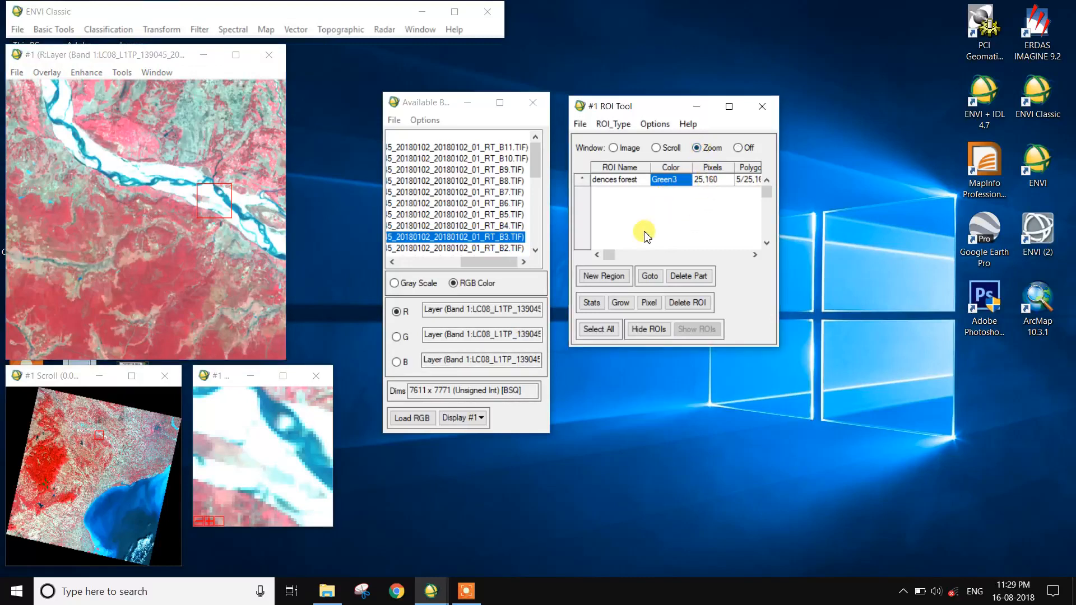
pyautogui.click(602, 277)
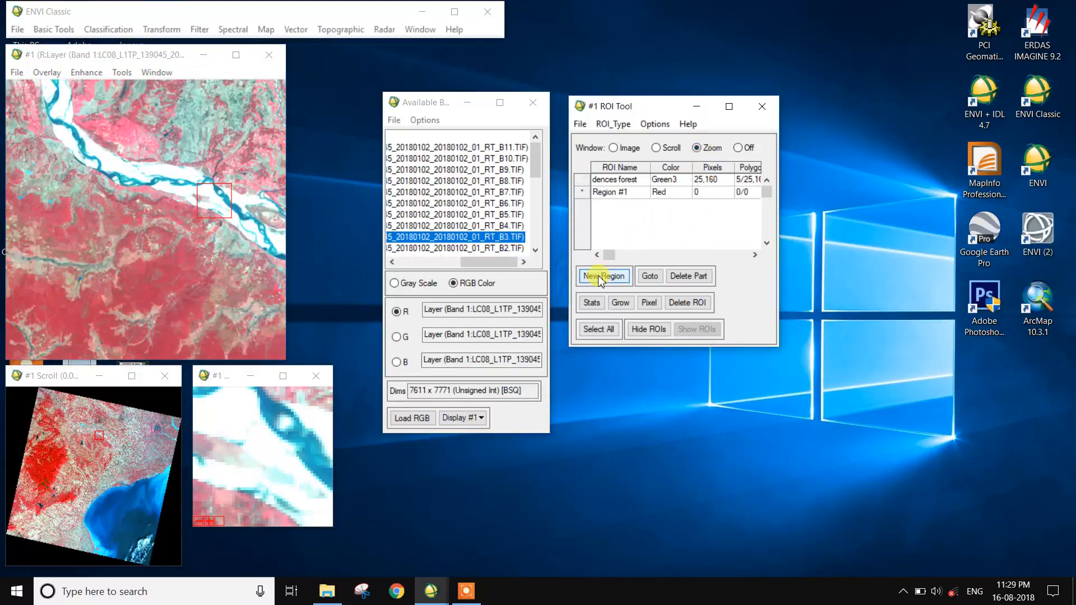
pyautogui.click(224, 427)
pyautogui.click(222, 412)
pyautogui.moveTo(237, 401)
pyautogui.mouseDown()
pyautogui.moveTo(247, 425)
pyautogui.moveTo(230, 422)
pyautogui.mouseUp()
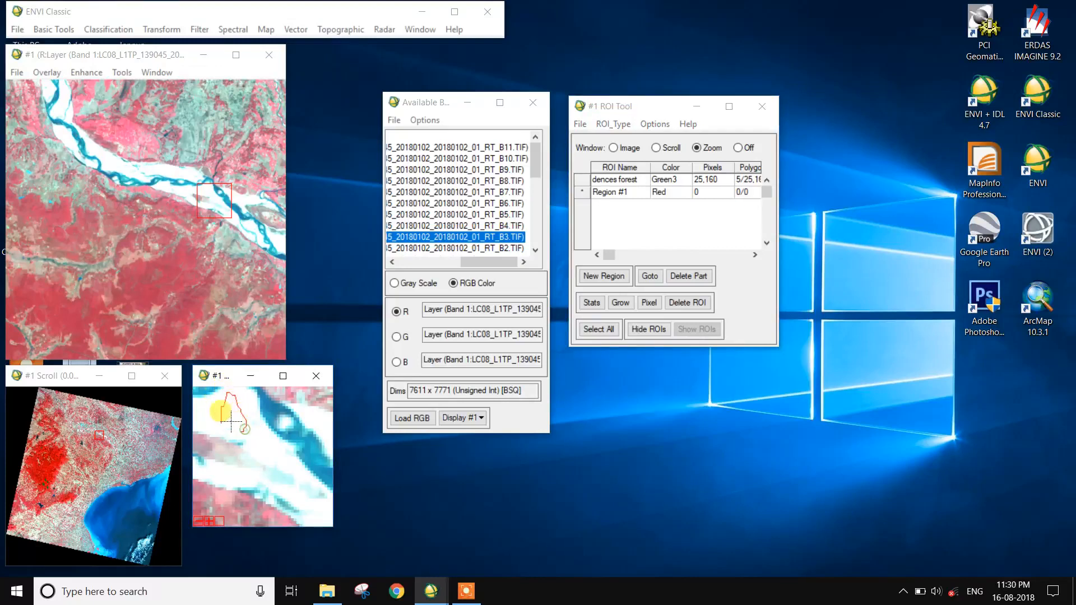
pyautogui.rightClick(228, 414)
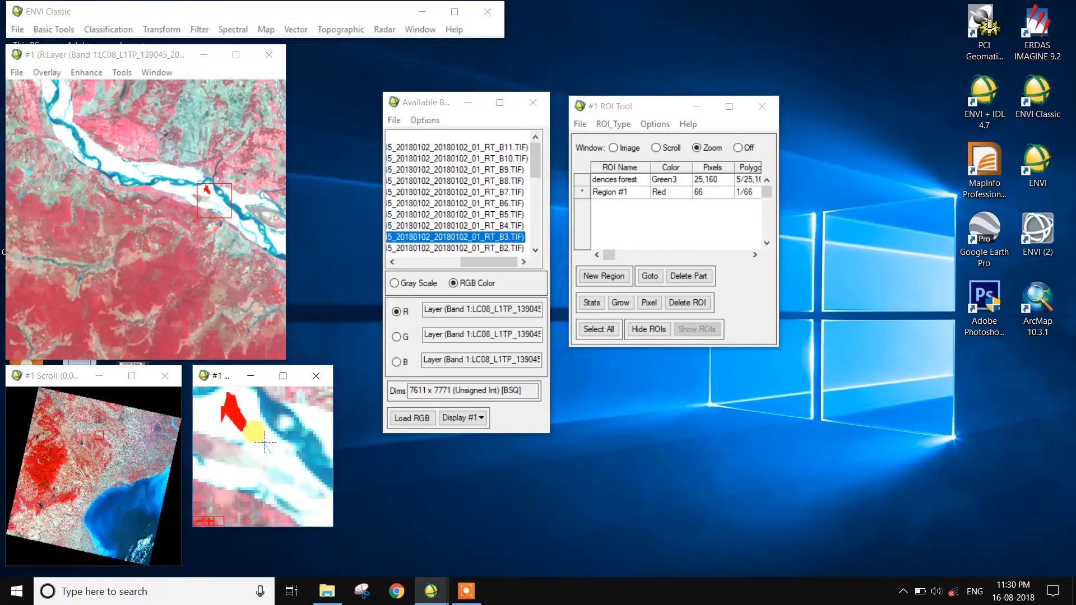
pyautogui.rightClick(271, 450)
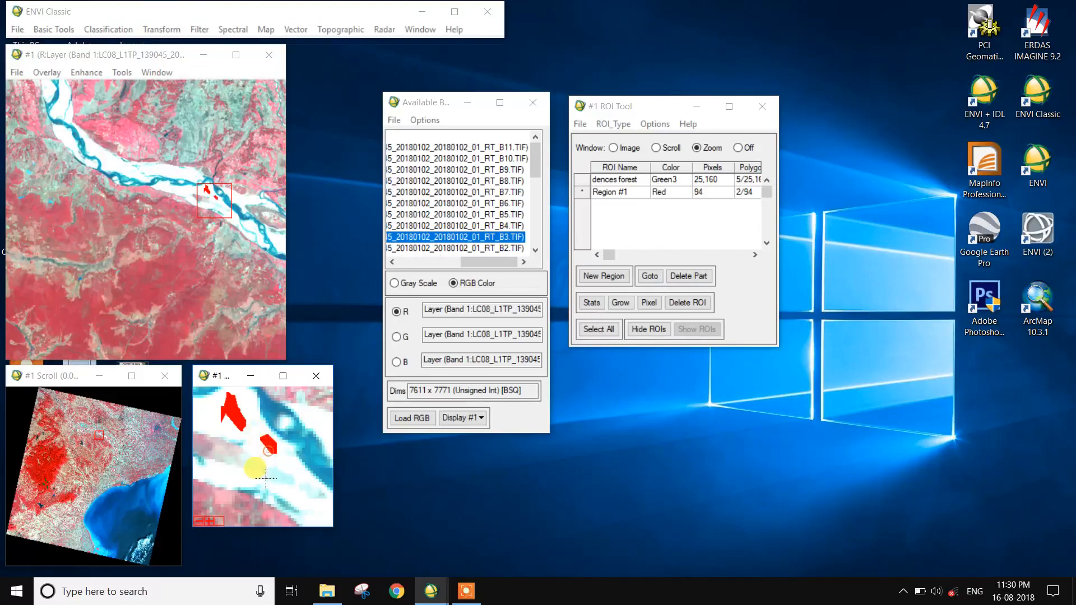
pyautogui.rightClick(224, 478)
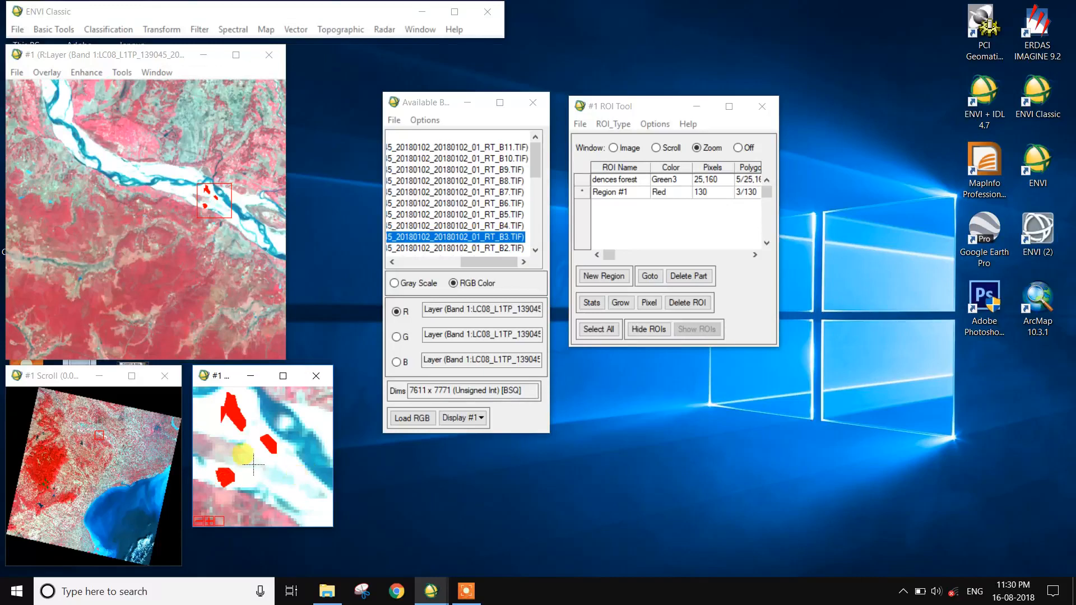
# Move upriver and digitize three more sandbar polygons in the same ROI.
pyautogui.moveTo(207, 163); pyautogui.dragTo(95, 147)
pyautogui.moveTo(294, 493)
pyautogui.mouseDown()
pyautogui.moveTo(272, 457)
pyautogui.moveTo(317, 488)
pyautogui.moveTo(306, 513)
pyautogui.moveTo(300, 496)
pyautogui.mouseUp()
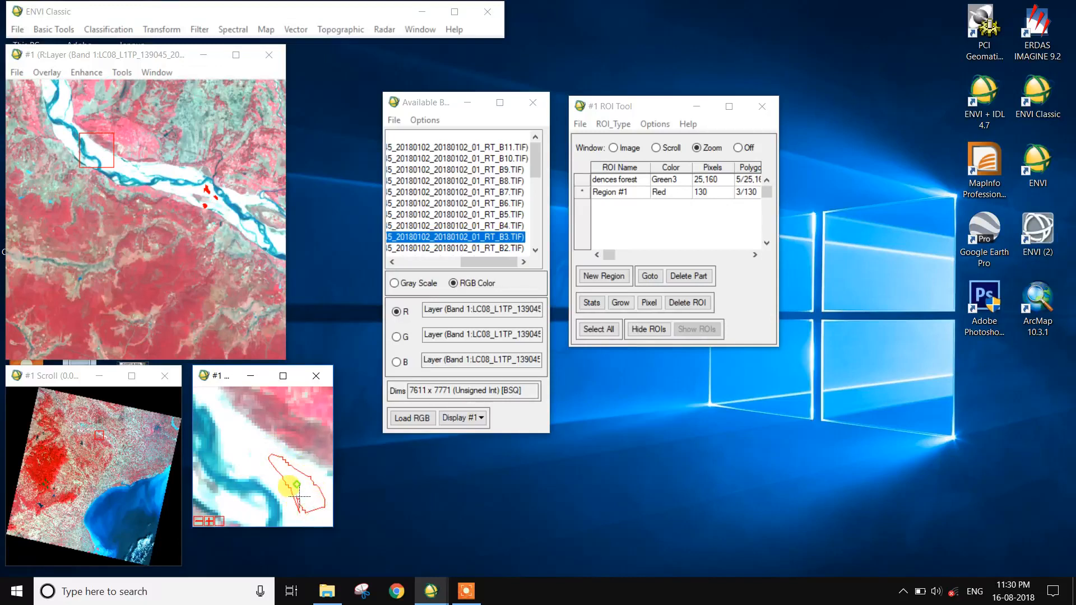
pyautogui.rightClick(298, 496)
pyautogui.moveTo(239, 456)
pyautogui.mouseDown()
pyautogui.moveTo(231, 430)
pyautogui.moveTo(248, 432)
pyautogui.moveTo(259, 457)
pyautogui.moveTo(234, 461)
pyautogui.mouseUp()
pyautogui.rightClick(236, 459)
pyautogui.click(62, 104)
pyautogui.moveTo(254, 485)
pyautogui.mouseDown()
pyautogui.moveTo(253, 418)
pyautogui.moveTo(269, 408)
pyautogui.moveTo(280, 434)
pyautogui.moveTo(263, 483)
pyautogui.mouseUp()
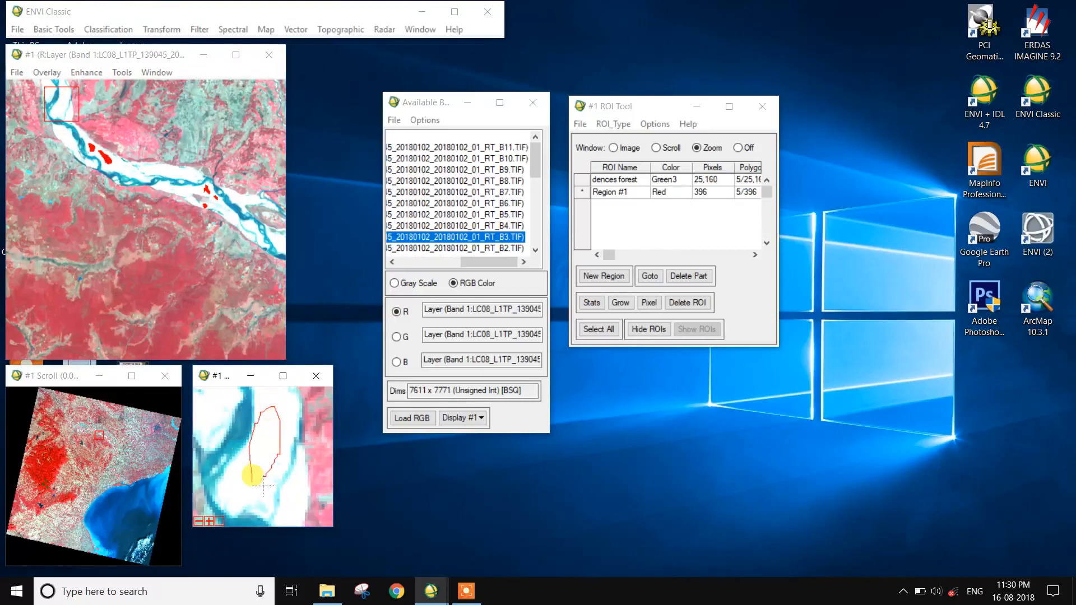
pyautogui.rightClick(254, 477)
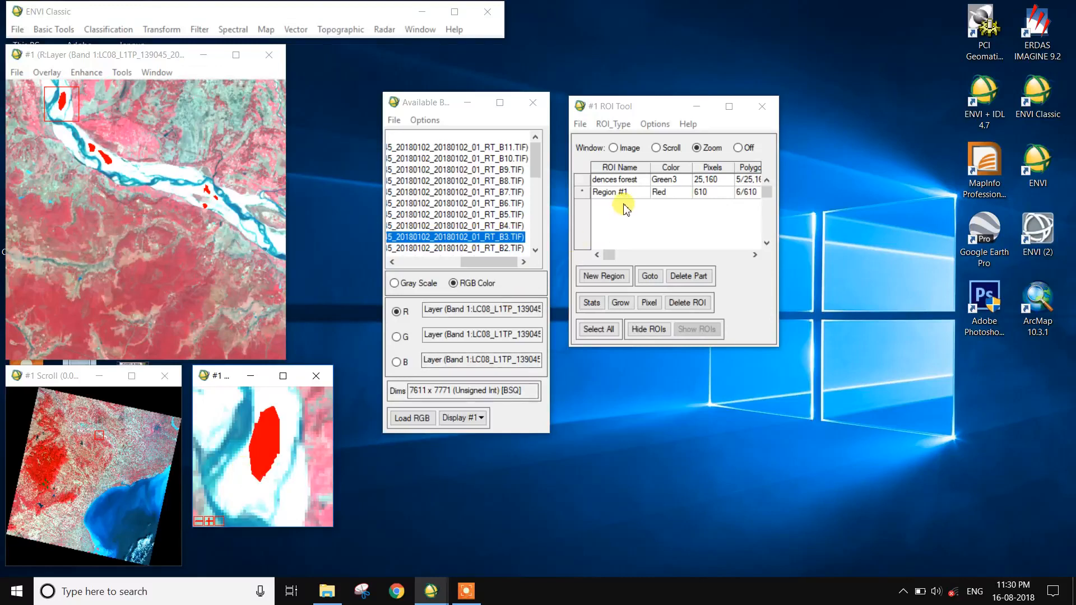
# Rename the new Region #1 ROI to sand.
pyautogui.doubleClick(636, 193)
pyautogui.write('sand')
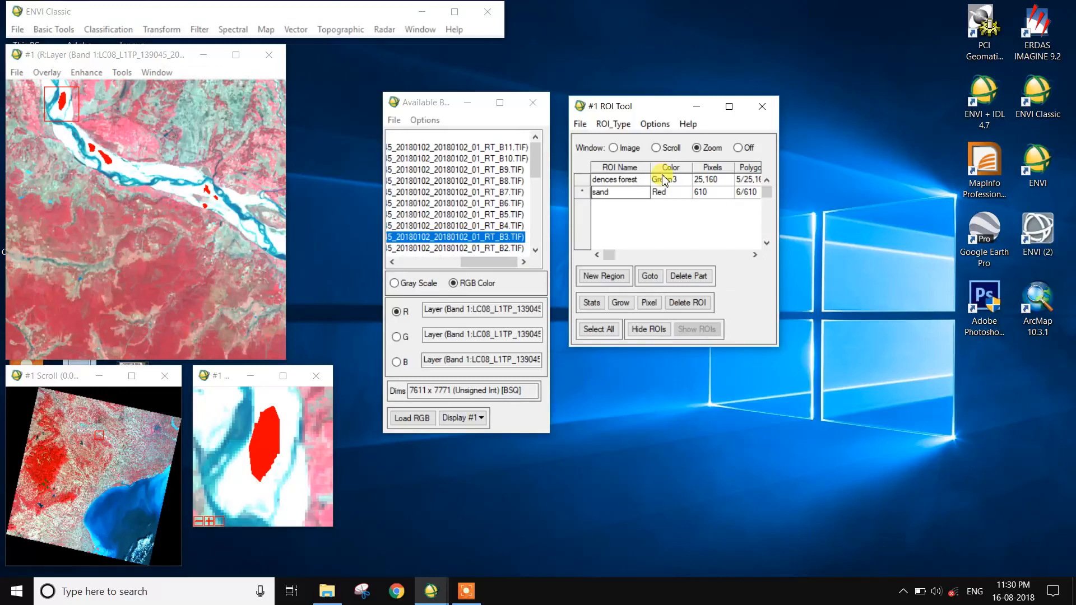
# Change the sand ROI color to White.
pyautogui.rightClick(672, 194)
pyautogui.moveTo(701, 219)
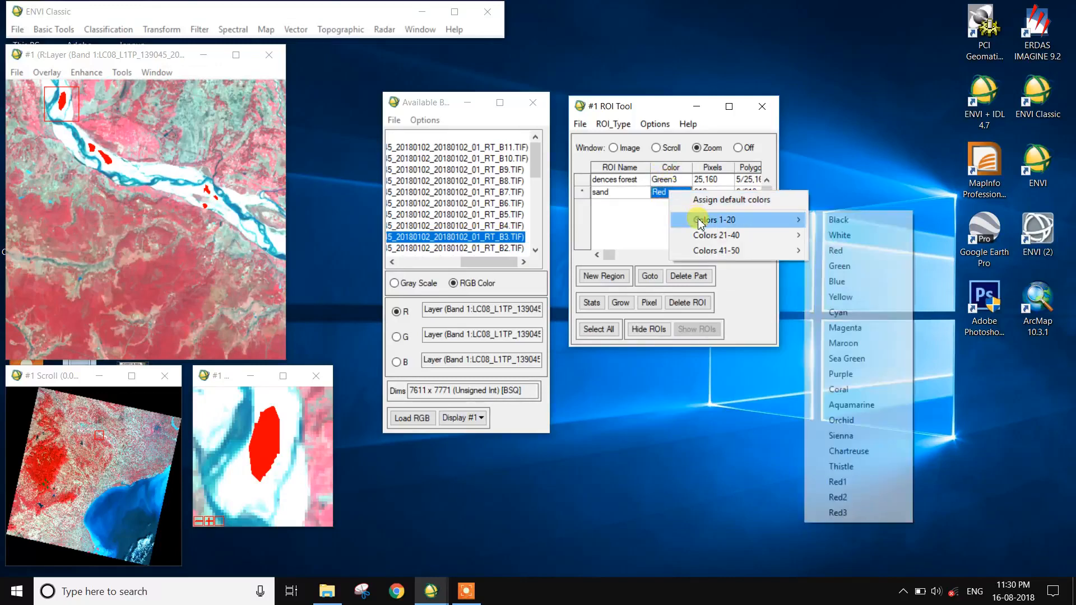
pyautogui.click(847, 247)
# Draw a trial polygon in a new region over farmland, then delete that ROI.
pyautogui.click(604, 277)
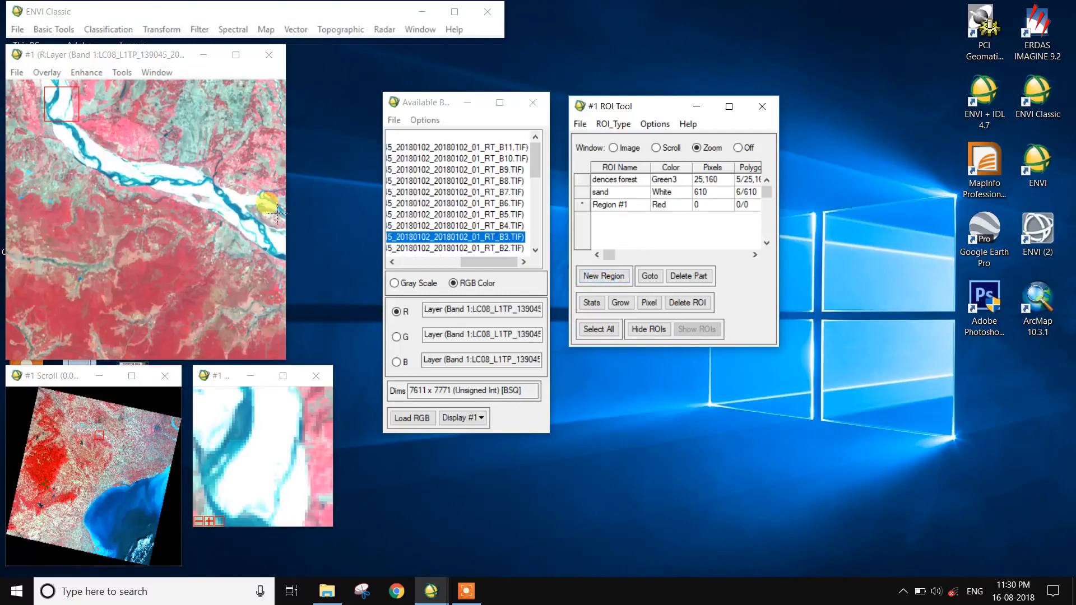
pyautogui.click(121, 134)
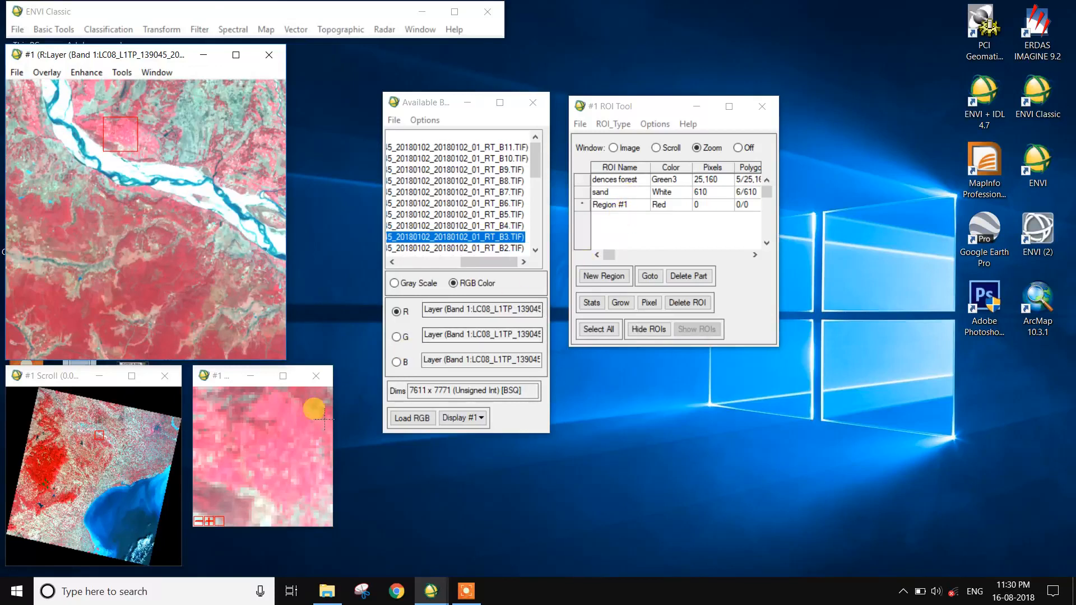
pyautogui.moveTo(271, 480)
pyautogui.mouseDown()
pyautogui.moveTo(261, 415)
pyautogui.moveTo(279, 398)
pyautogui.moveTo(292, 423)
pyautogui.moveTo(259, 489)
pyautogui.moveTo(243, 456)
pyautogui.moveTo(256, 440)
pyautogui.mouseUp()
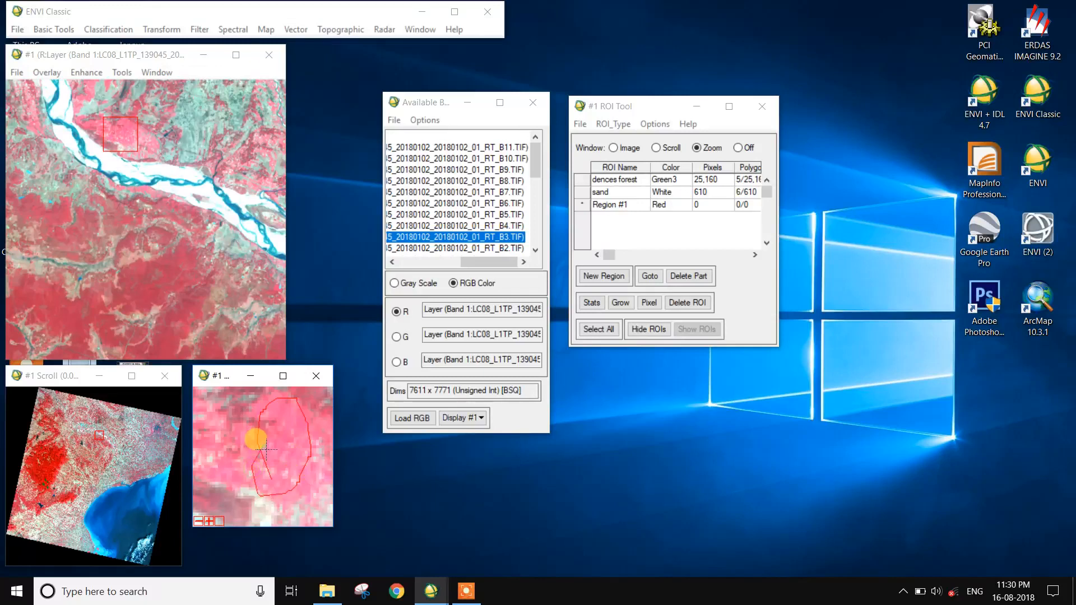
pyautogui.rightClick(256, 440)
pyautogui.rightClick(256, 439)
pyautogui.click(615, 205)
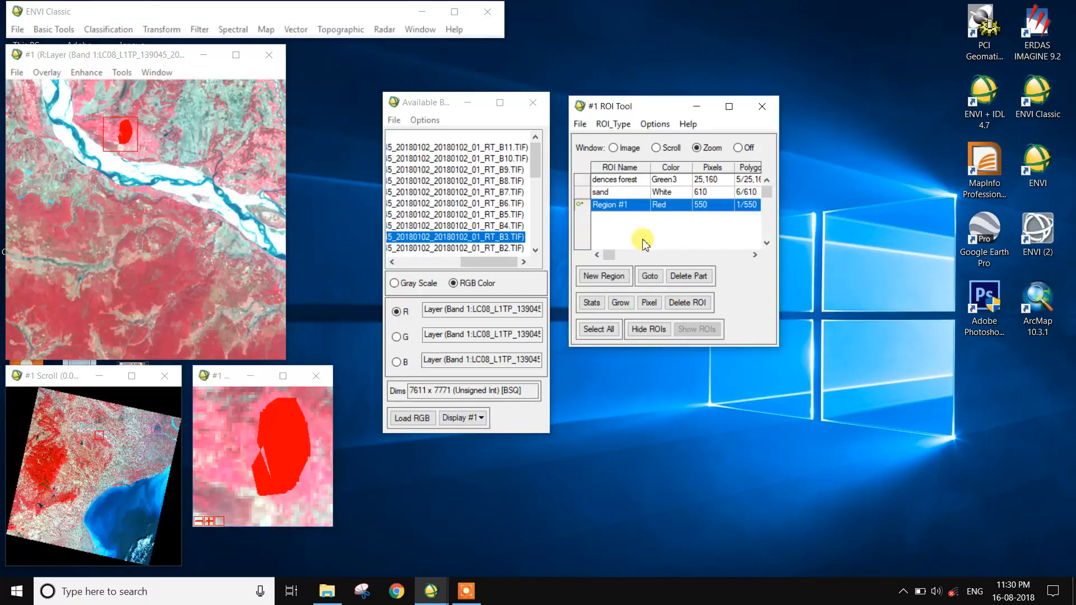
pyautogui.click(697, 297)
# Create a new region and digitize three polygons over agricultural fields near the river.
pyautogui.click(603, 276)
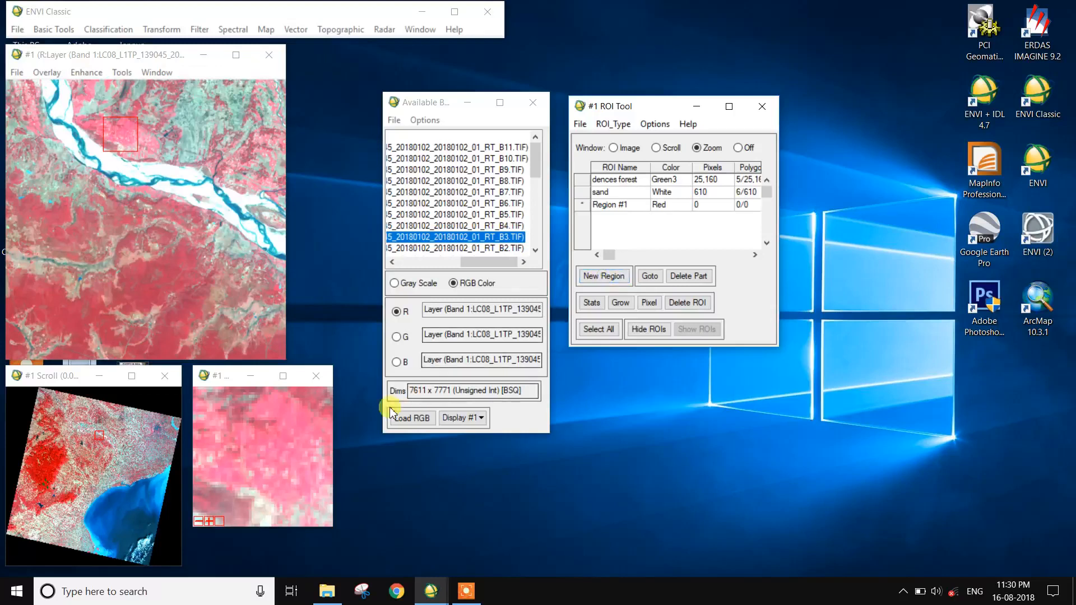
pyautogui.moveTo(289, 482)
pyautogui.mouseDown()
pyautogui.moveTo(292, 423)
pyautogui.moveTo(314, 434)
pyautogui.moveTo(317, 470)
pyautogui.moveTo(285, 476)
pyautogui.mouseUp()
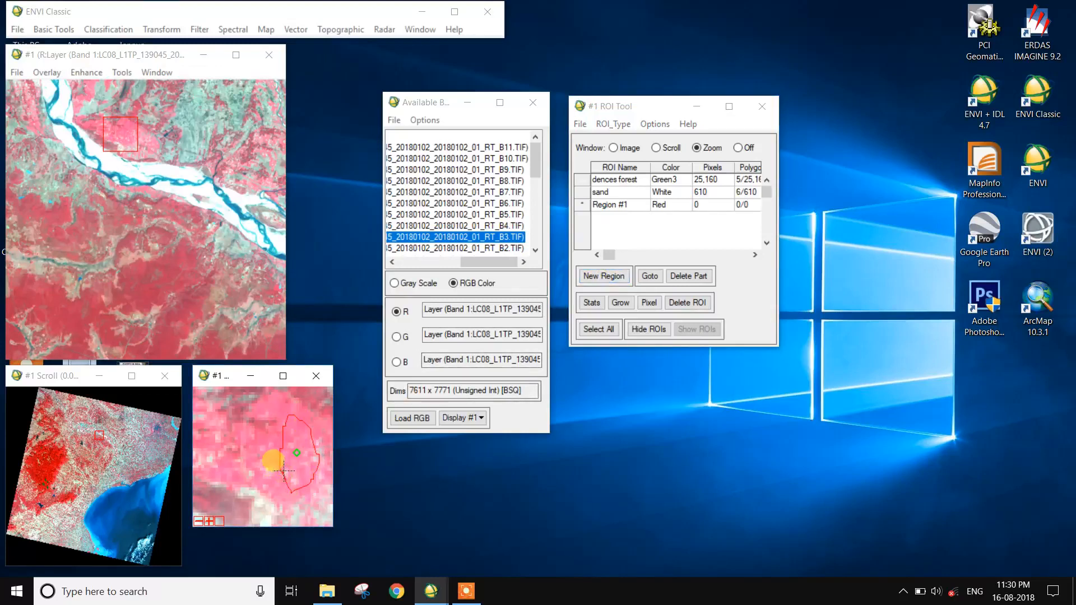
pyautogui.rightClick(273, 461)
pyautogui.click(273, 141)
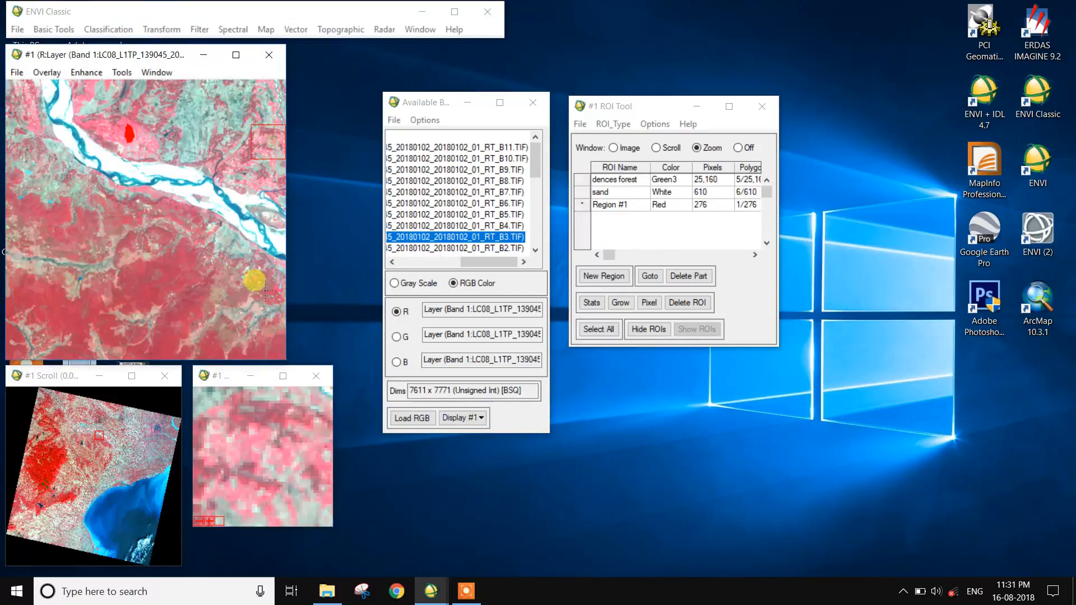
pyautogui.click(31, 116)
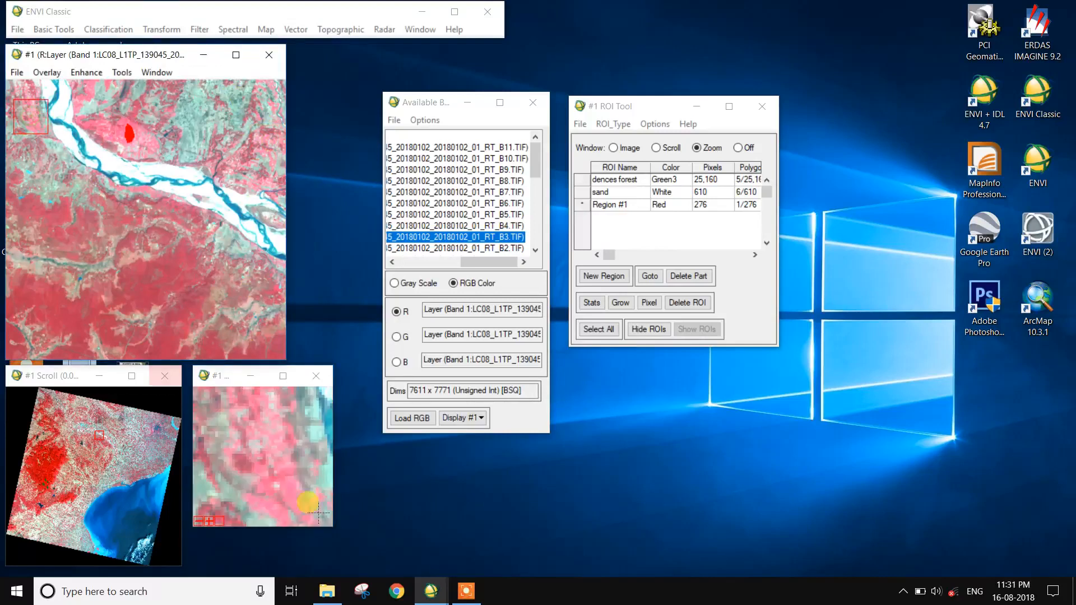
pyautogui.click(289, 499)
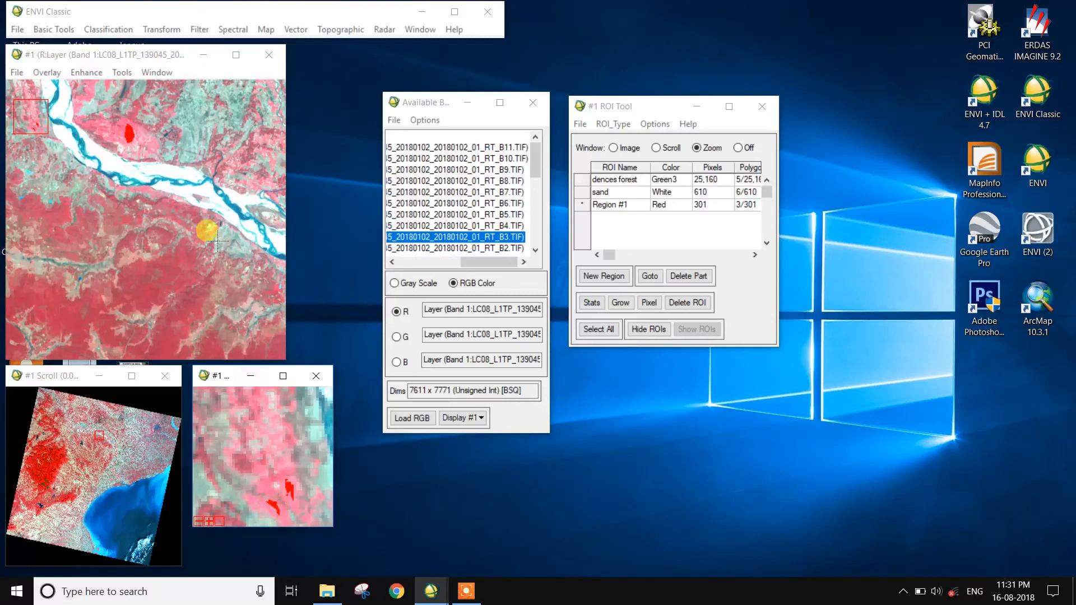
# Navigate to another farmland area along the river and digitize two more agricultural polygons.
pyautogui.click(106, 400)
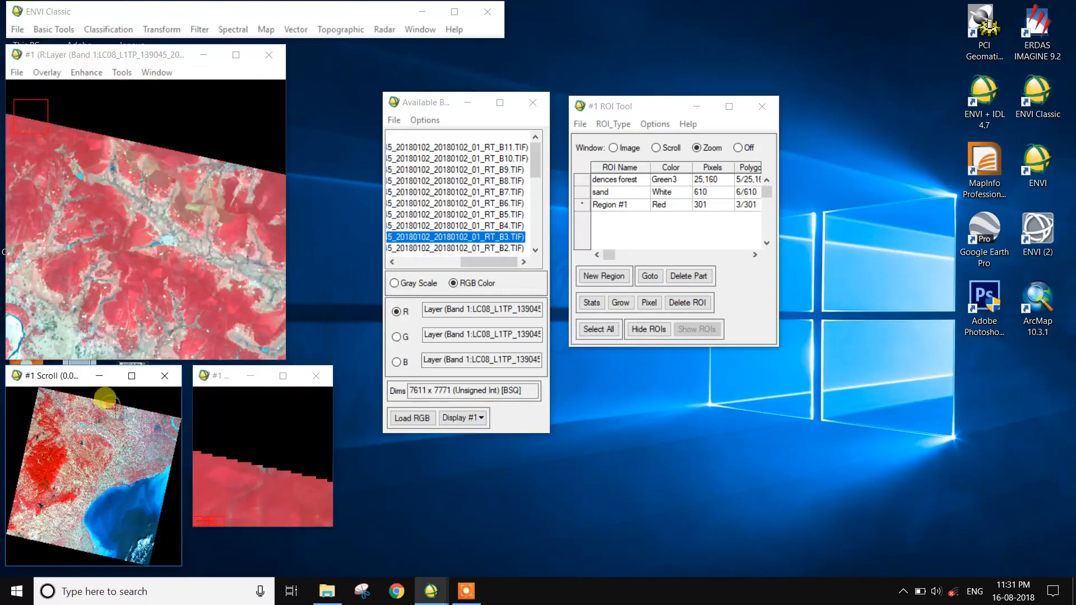
pyautogui.click(106, 440)
pyautogui.click(70, 419)
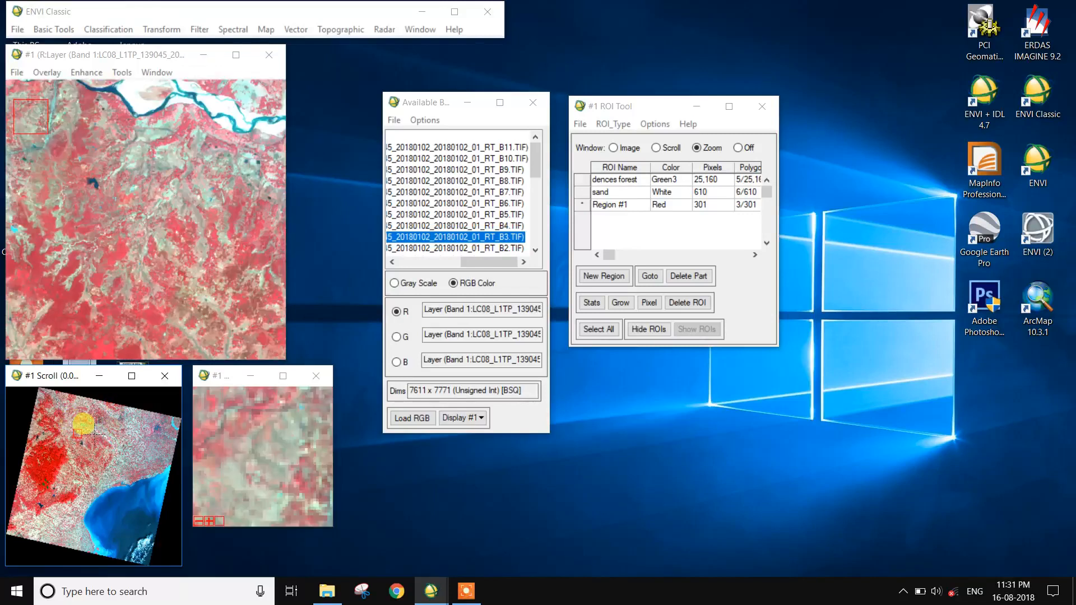
pyautogui.click(222, 134)
pyautogui.click(244, 431)
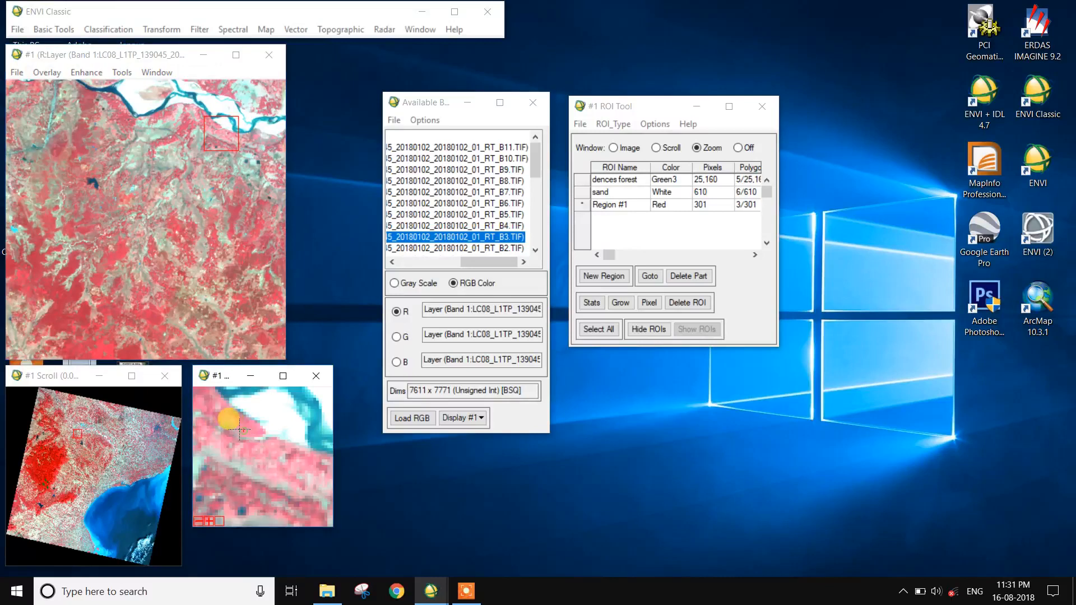
pyautogui.rightClick(245, 429)
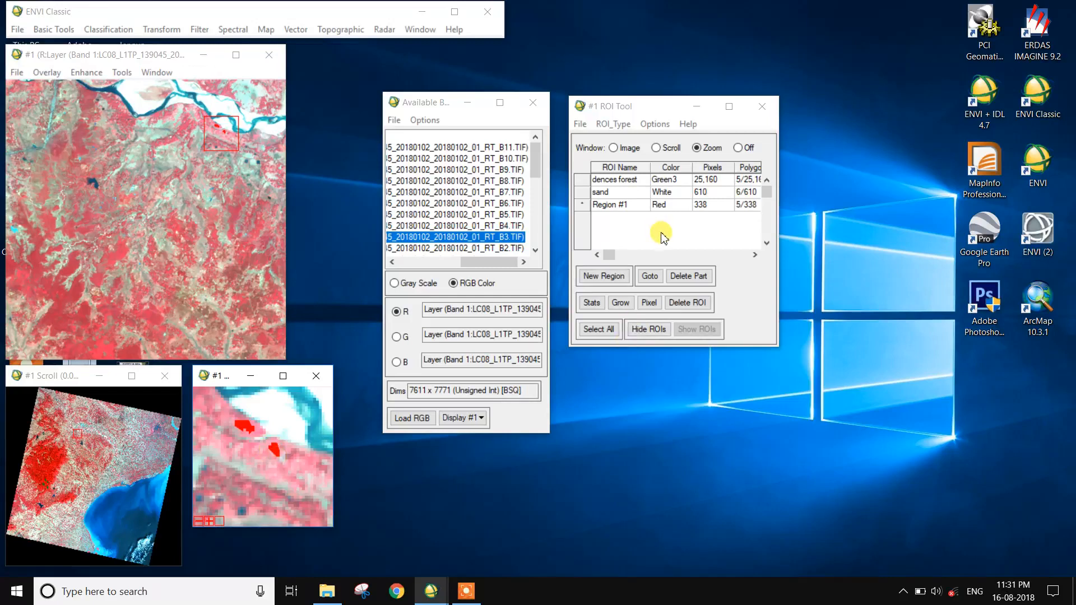
# Rename the Region #1 ROI to agriculture land and set its color to Yellow.
pyautogui.click(639, 211)
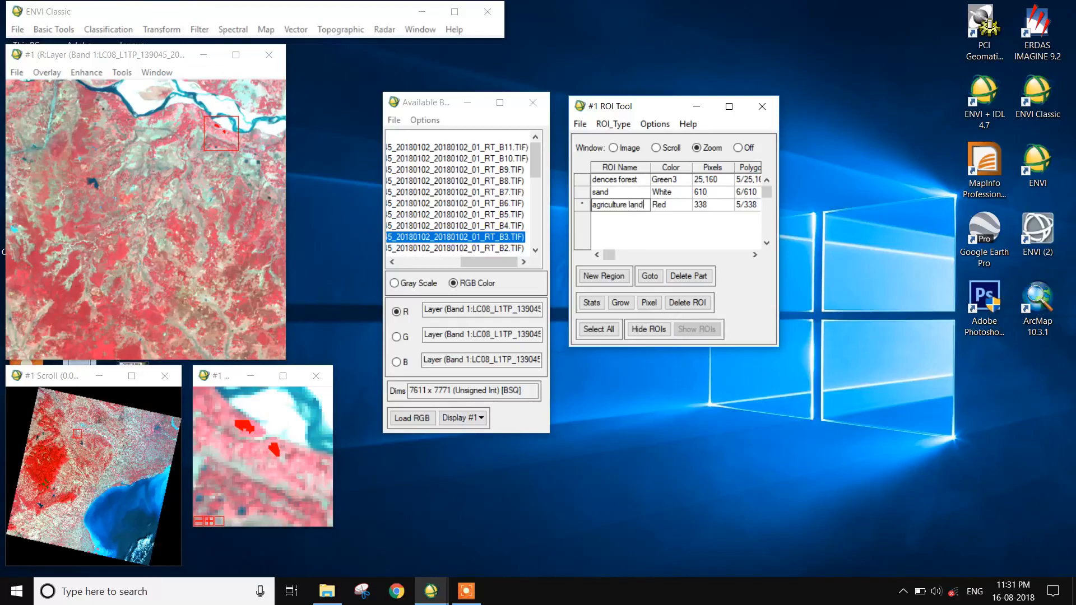
pyautogui.rightClick(665, 215)
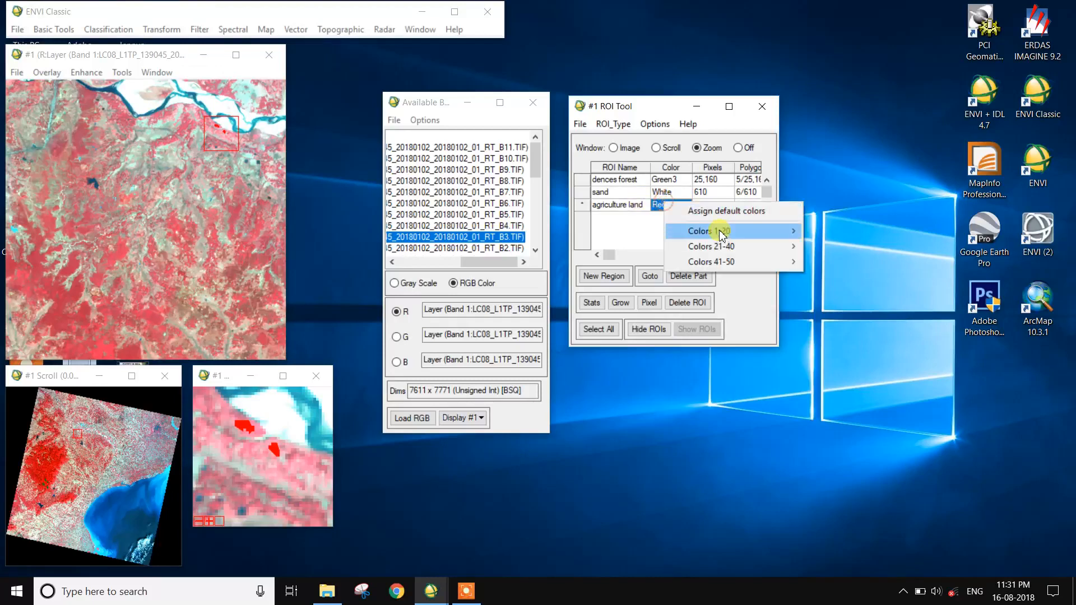
pyautogui.moveTo(719, 232)
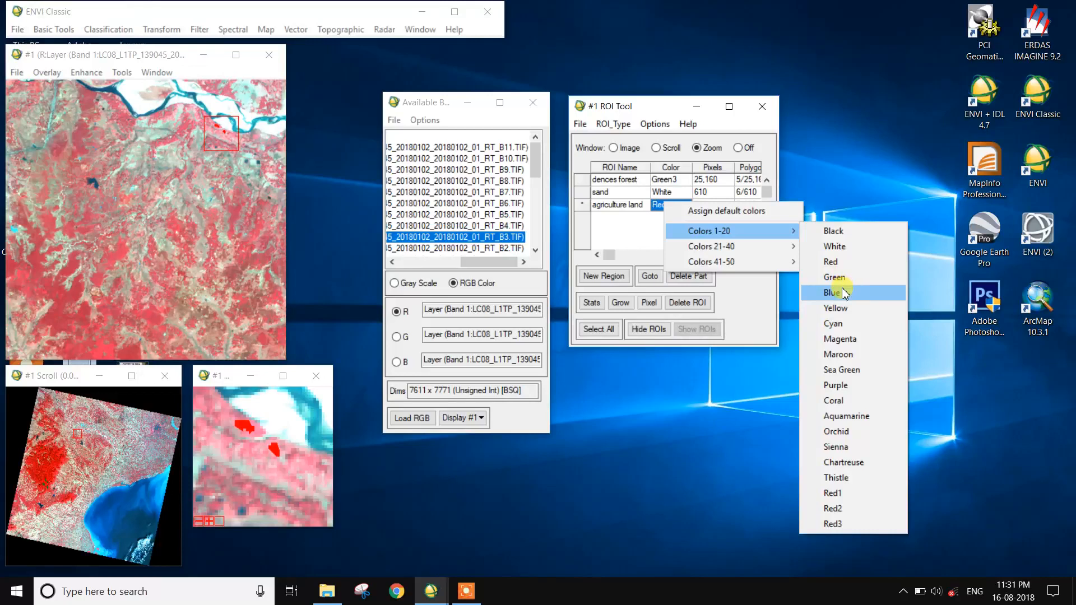
pyautogui.click(838, 308)
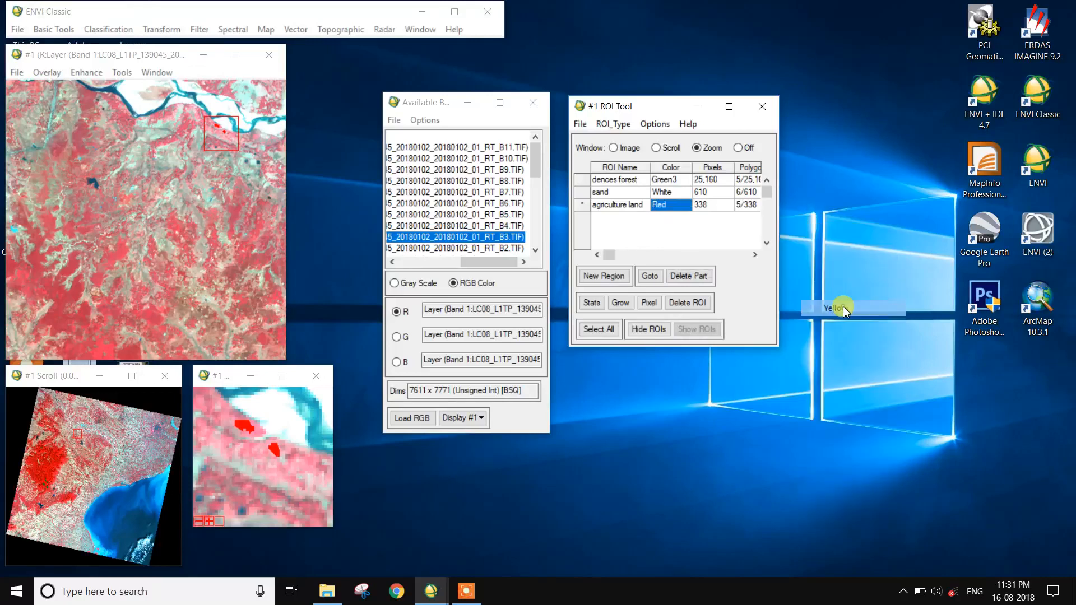
# Create a new region, switch drawing to the image window, and digitize a large polygon over the sea.
pyautogui.click(603, 278)
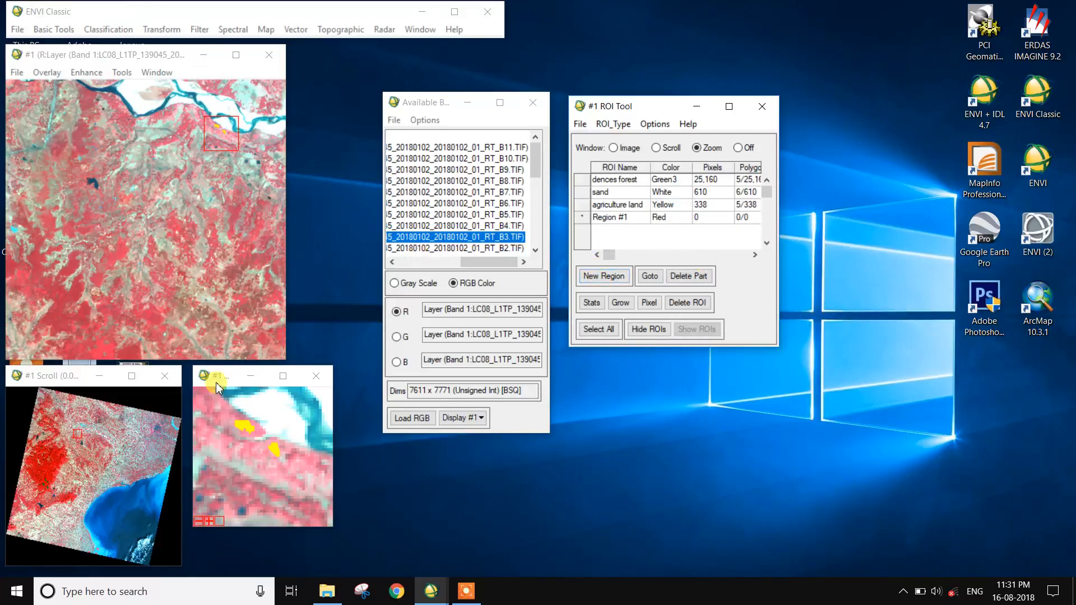
pyautogui.click(144, 507)
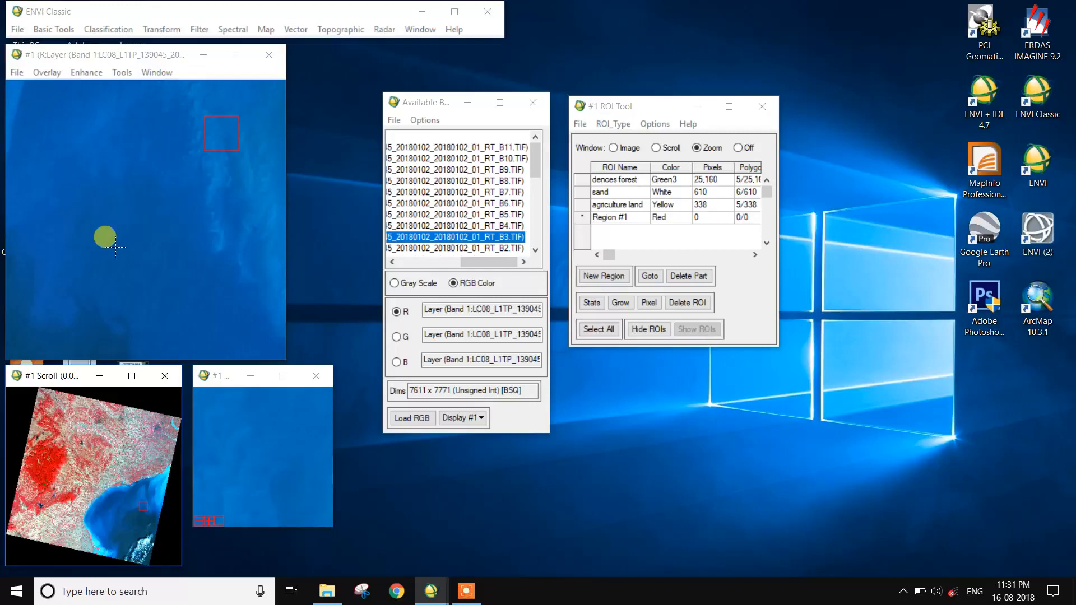
pyautogui.click(641, 151)
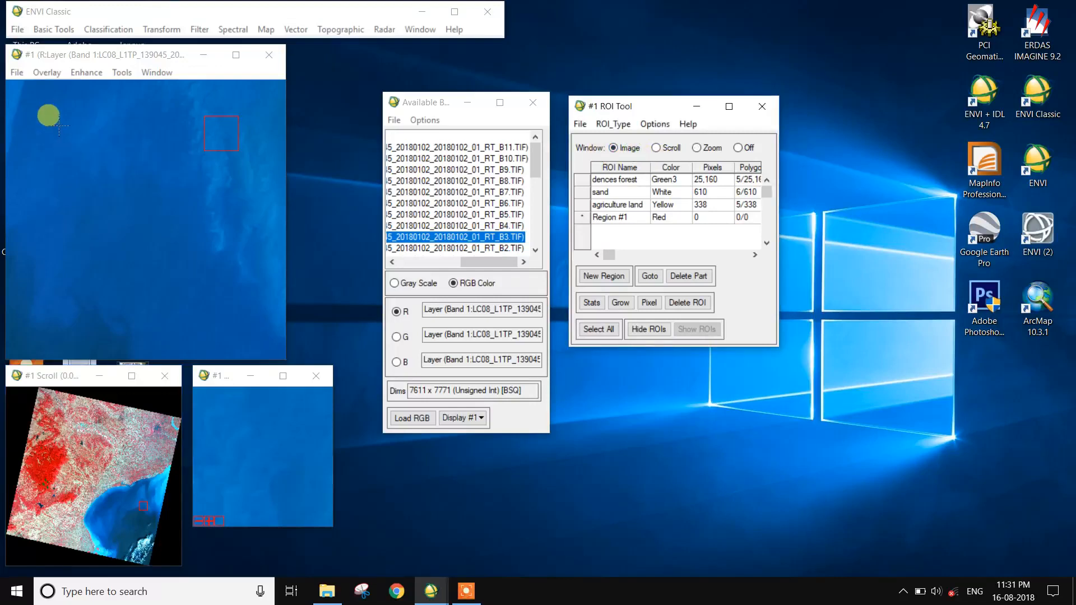
pyautogui.click(225, 308)
pyautogui.click(63, 277)
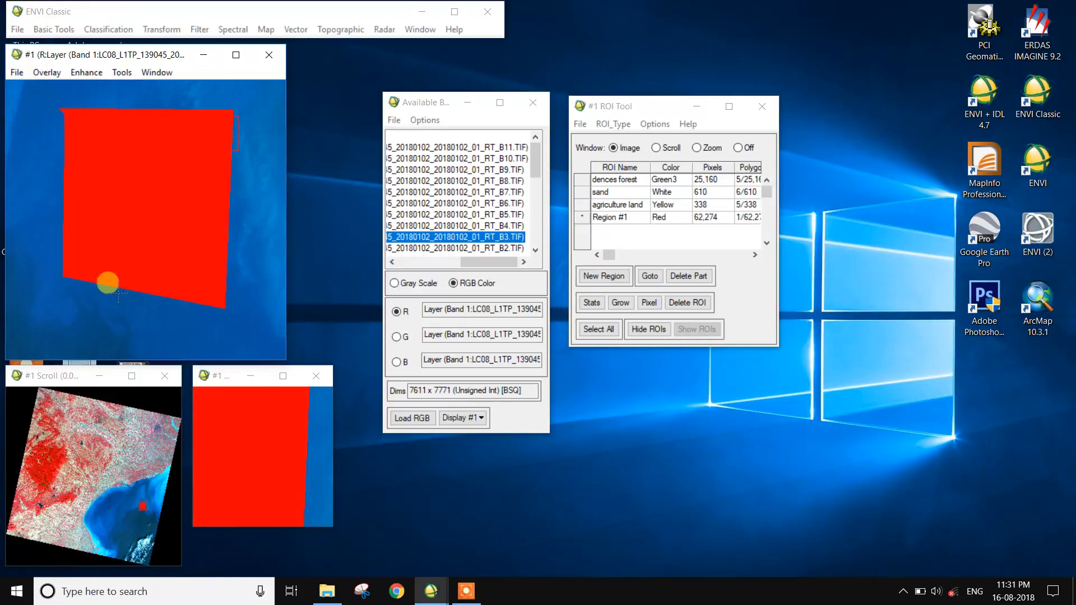
# Move to another part of the sea and digitize a second water polygon.
pyautogui.click(122, 521)
pyautogui.moveTo(63, 287)
pyautogui.mouseDown()
pyautogui.moveTo(60, 153)
pyautogui.moveTo(196, 91)
pyautogui.moveTo(253, 183)
pyautogui.moveTo(215, 324)
pyautogui.mouseUp()
pyautogui.moveTo(129, 323); pyautogui.dragTo(75, 228)
pyautogui.rightClick(75, 228)
pyautogui.rightClick(75, 229)
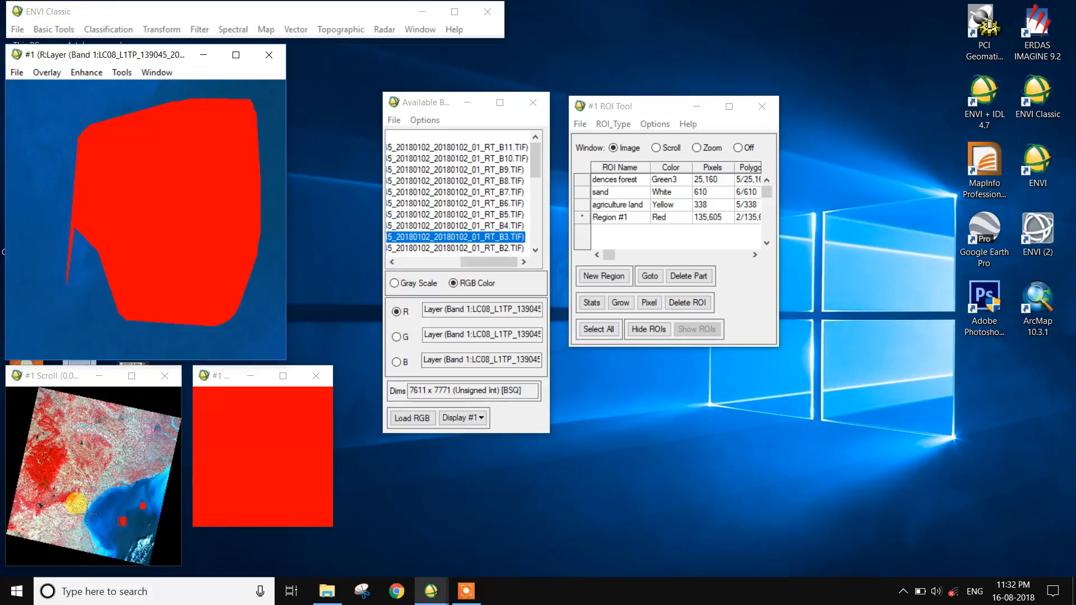
# Digitize a third water polygon at another sea location.
pyautogui.click(99, 510)
pyautogui.moveTo(92, 248)
pyautogui.mouseDown()
pyautogui.moveTo(229, 130)
pyautogui.moveTo(191, 311)
pyautogui.moveTo(100, 200)
pyautogui.mouseUp()
pyautogui.rightClick(102, 199)
pyautogui.rightClick(102, 199)
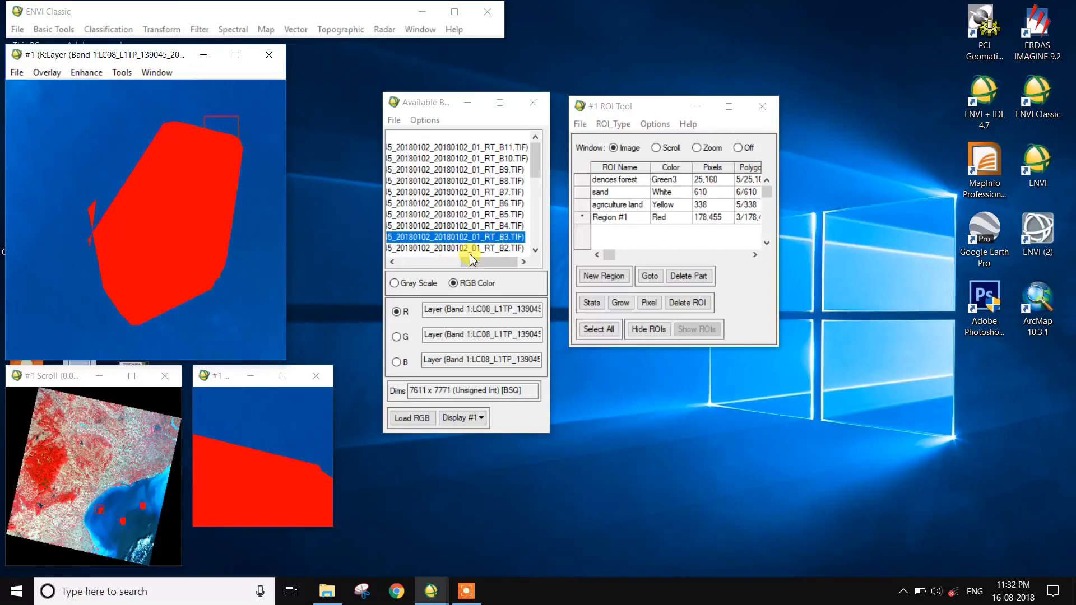
# Rename the Region #1 ROI to oceane and set its color to Blue3.
pyautogui.doubleClick(635, 219)
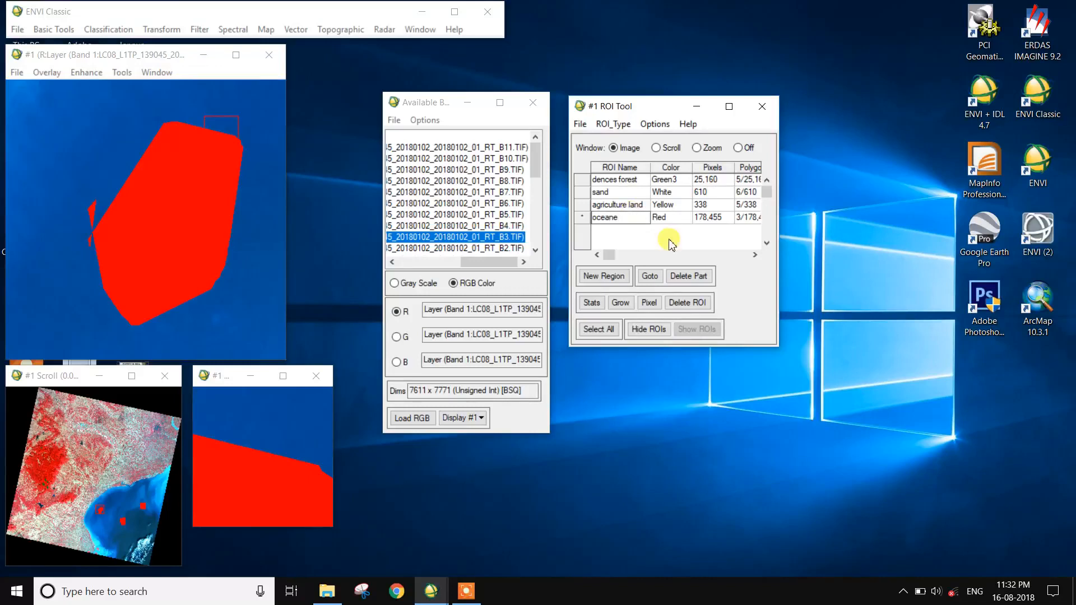
pyautogui.rightClick(673, 221)
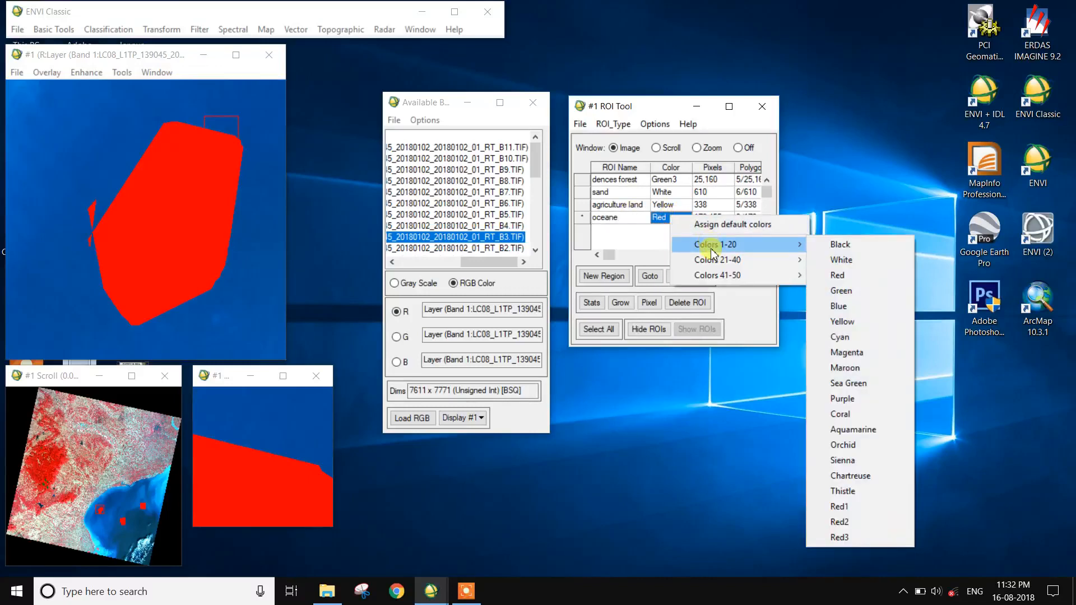
pyautogui.moveTo(714, 261)
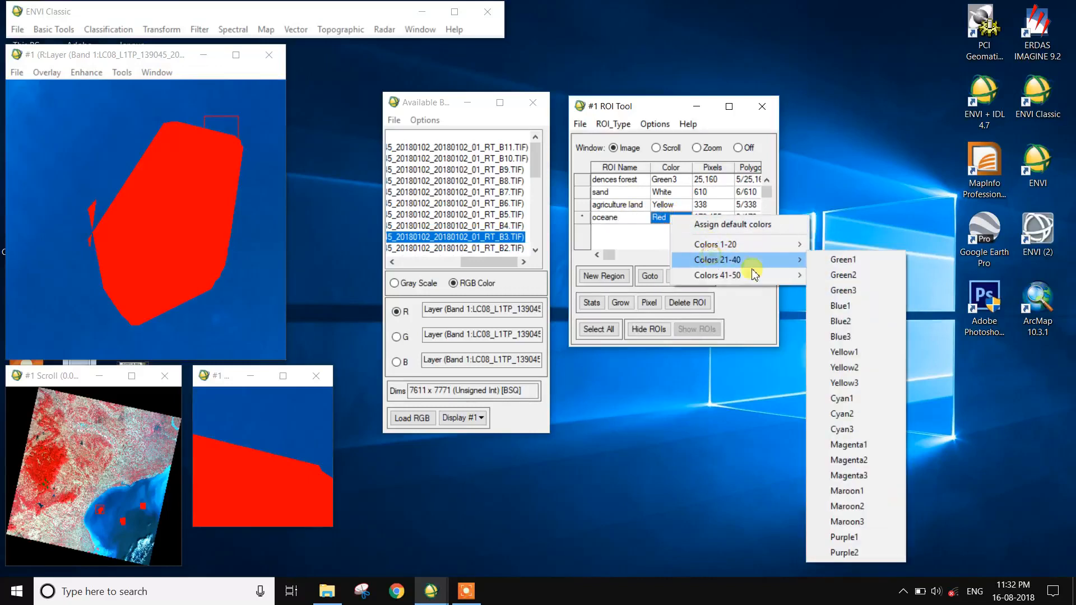
pyautogui.click(853, 337)
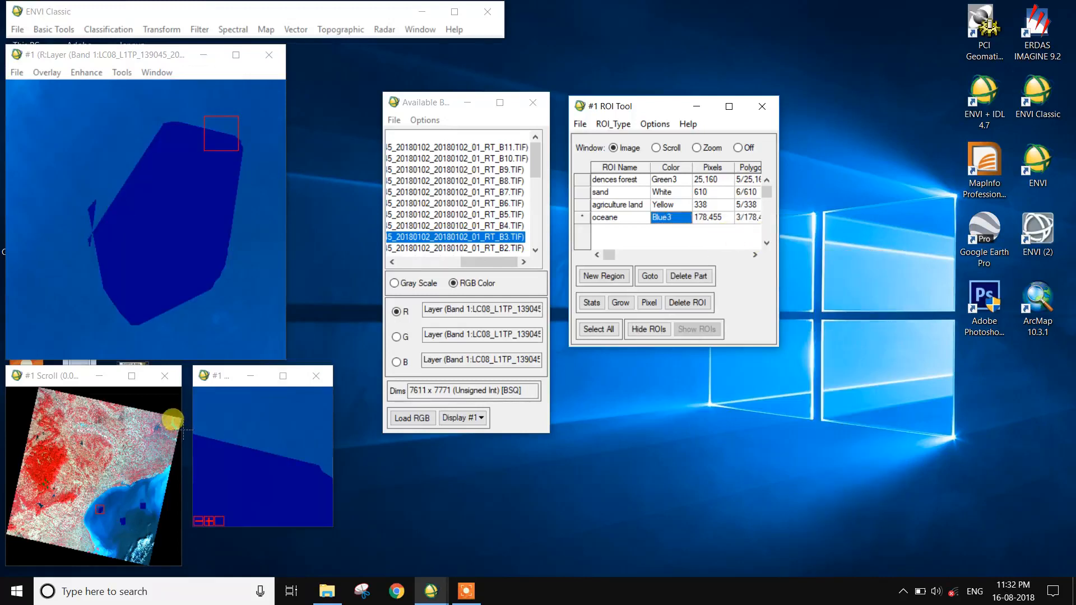
# Create a new region, move the view to the river, and digitize a polygon over the river water.
pyautogui.click(603, 276)
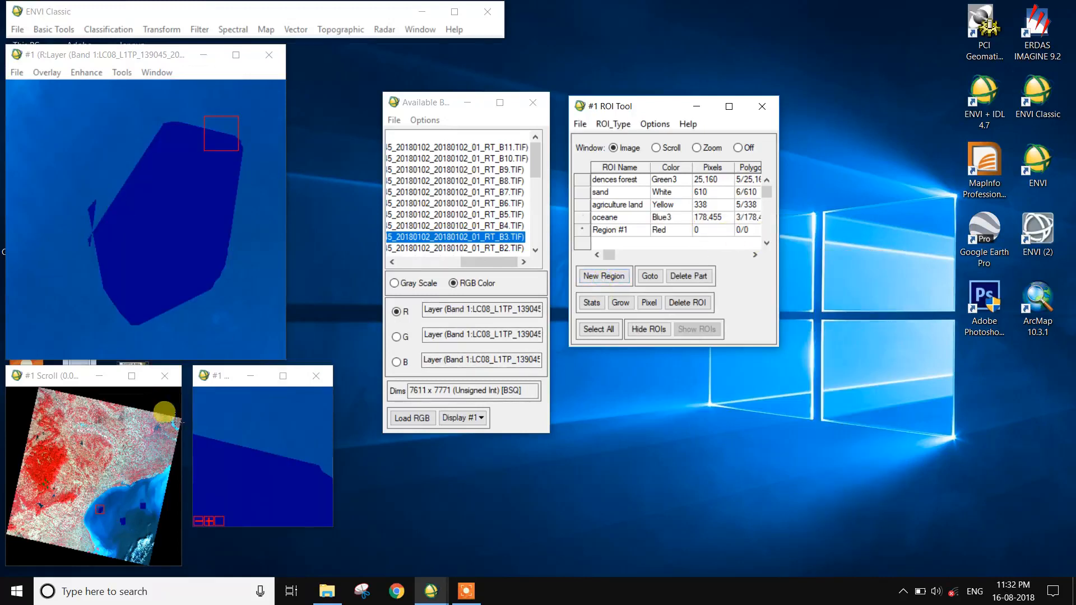
pyautogui.click(163, 416)
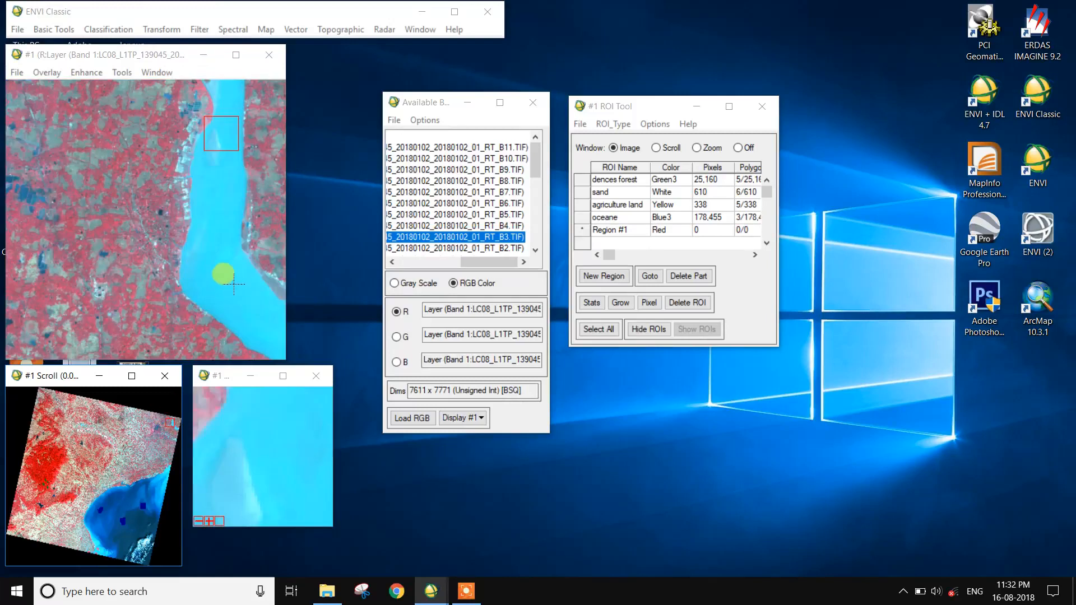
pyautogui.click(198, 282)
pyautogui.click(202, 223)
pyautogui.click(227, 232)
pyautogui.click(230, 298)
pyautogui.click(221, 304)
pyautogui.rightClick(198, 272)
pyautogui.rightClick(198, 271)
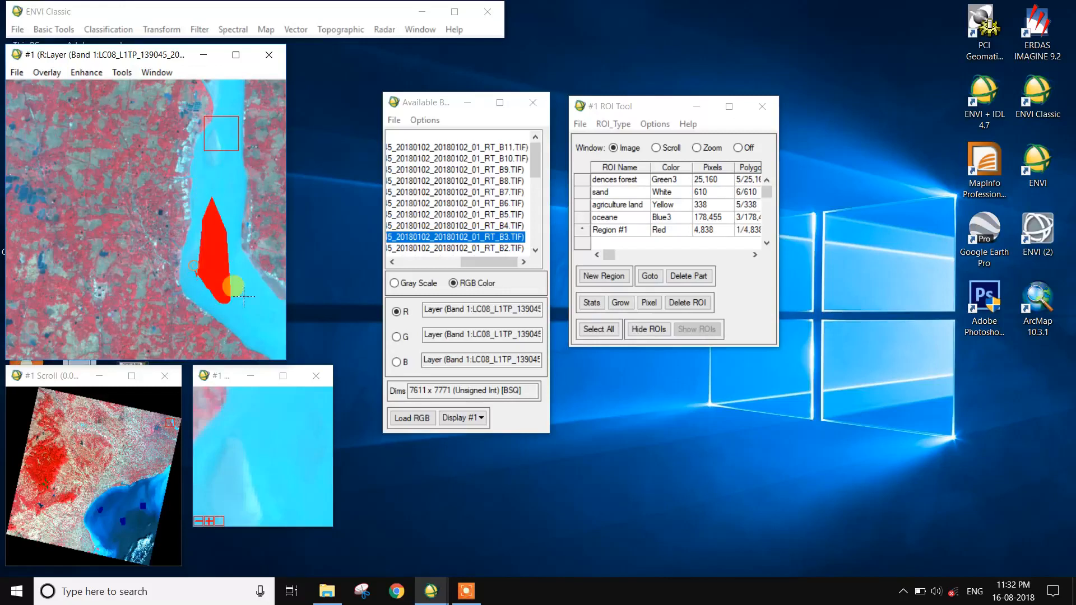
# Digitize two more polygons over the river, one downstream and one upstream.
pyautogui.moveTo(232, 286)
pyautogui.mouseDown()
pyautogui.moveTo(256, 295)
pyautogui.moveTo(265, 327)
pyautogui.moveTo(246, 326)
pyautogui.mouseUp()
pyautogui.rightClick(246, 326)
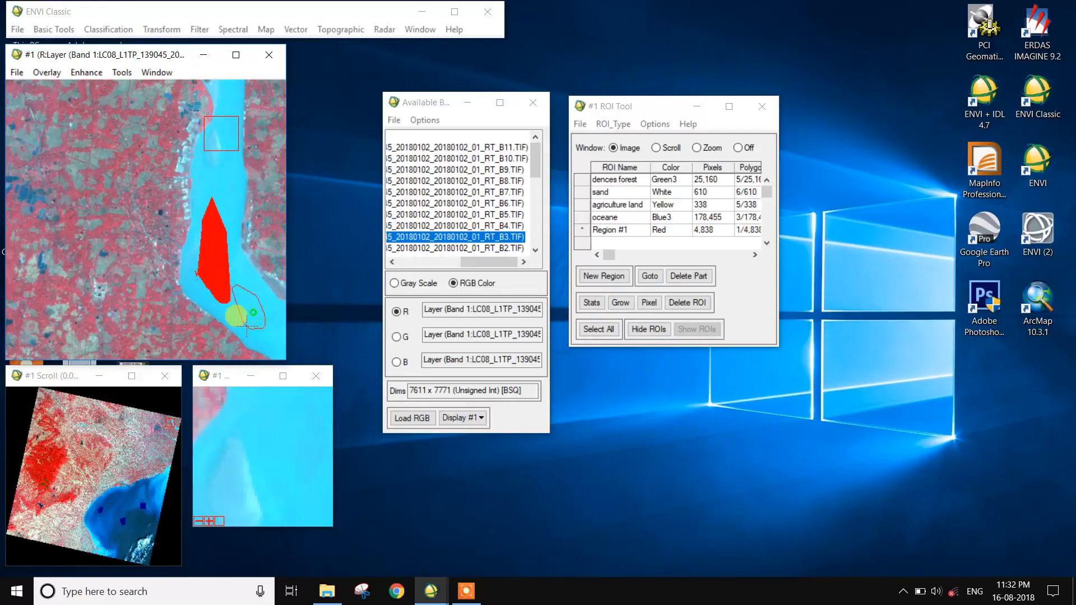
pyautogui.rightClick(247, 326)
pyautogui.moveTo(217, 164)
pyautogui.mouseDown()
pyautogui.moveTo(221, 125)
pyautogui.moveTo(199, 160)
pyautogui.mouseUp()
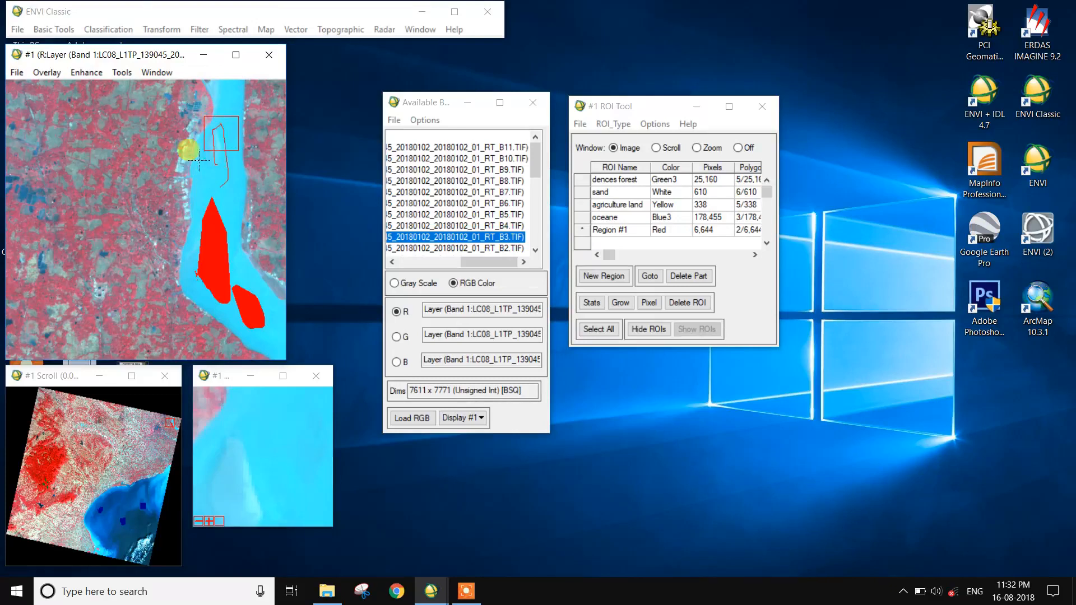
pyautogui.rightClick(195, 144)
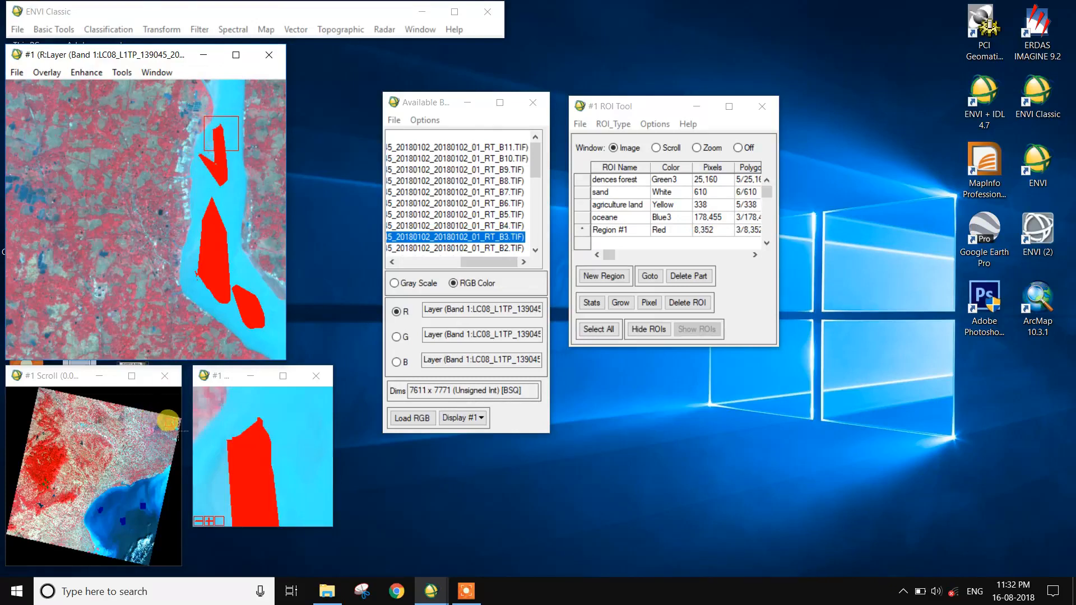
# Move to another river stretch and digitize a fourth river polygon.
pyautogui.click(168, 421)
pyautogui.moveTo(126, 181)
pyautogui.mouseDown()
pyautogui.moveTo(117, 162)
pyautogui.moveTo(130, 158)
pyautogui.moveTo(158, 172)
pyautogui.moveTo(123, 178)
pyautogui.mouseUp()
pyautogui.rightClick(124, 178)
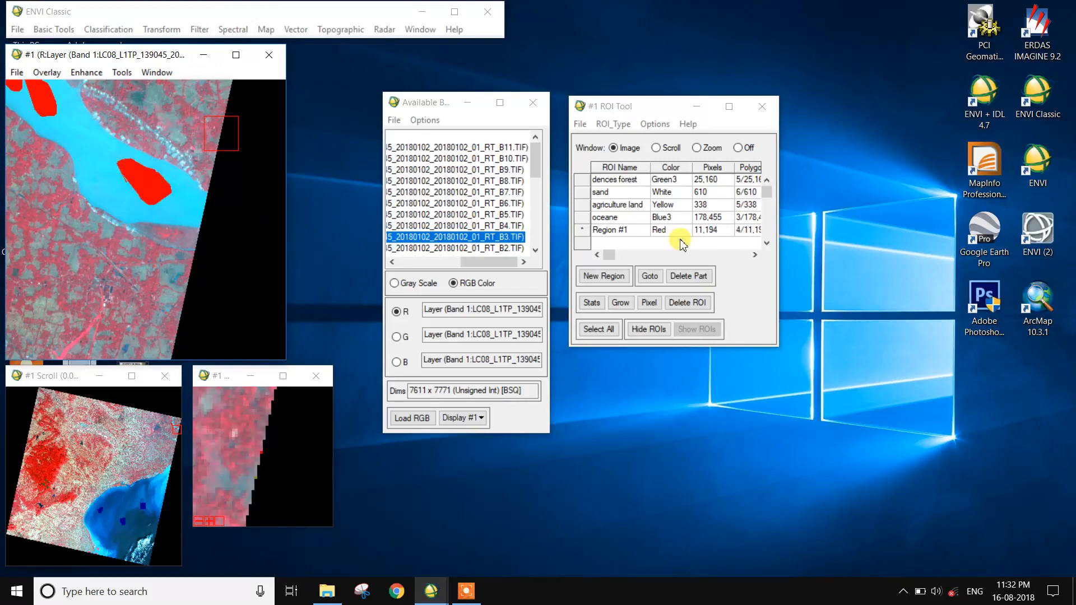
# Rename the new ROI to river and set its color to Blue2.
pyautogui.doubleClick(635, 231)
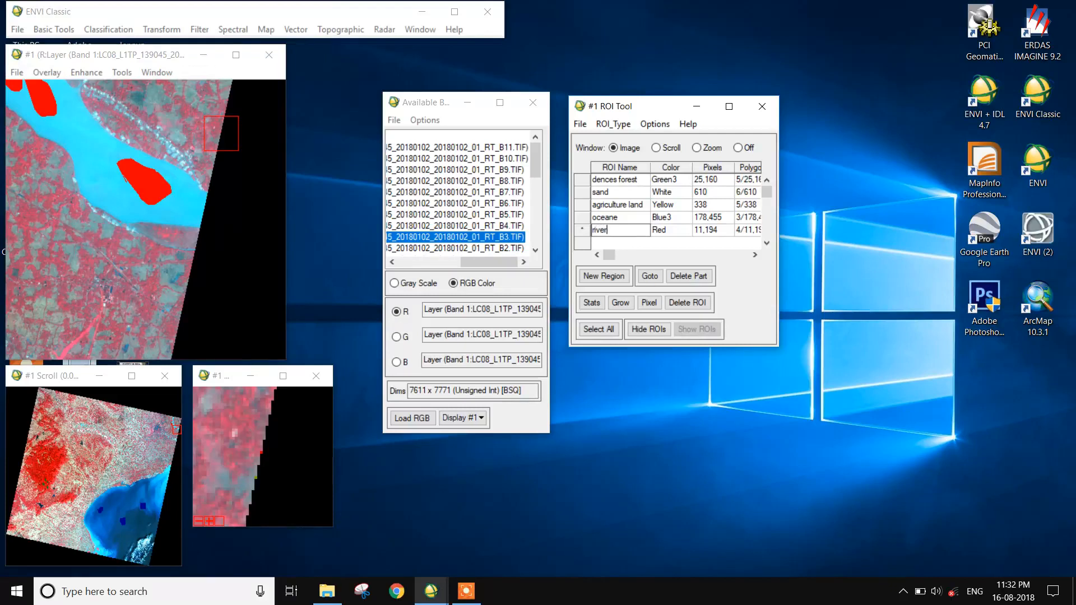
pyautogui.rightClick(672, 235)
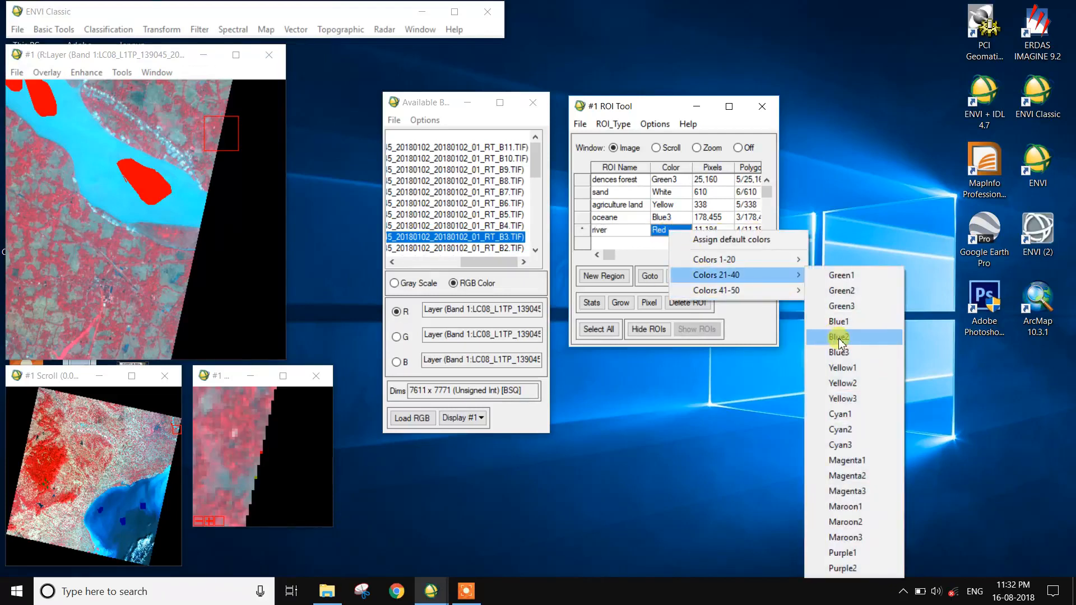
pyautogui.click(841, 337)
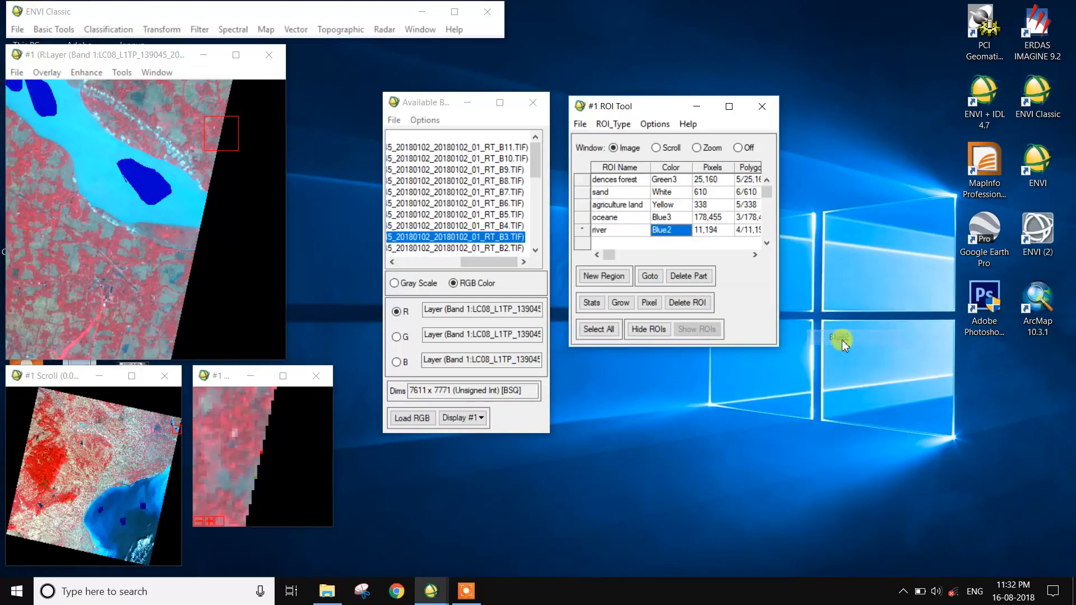
# Create a new region, move to inland water bodies, switch drawing to the zoom window, and digitize a wetland polygon.
pyautogui.click(605, 277)
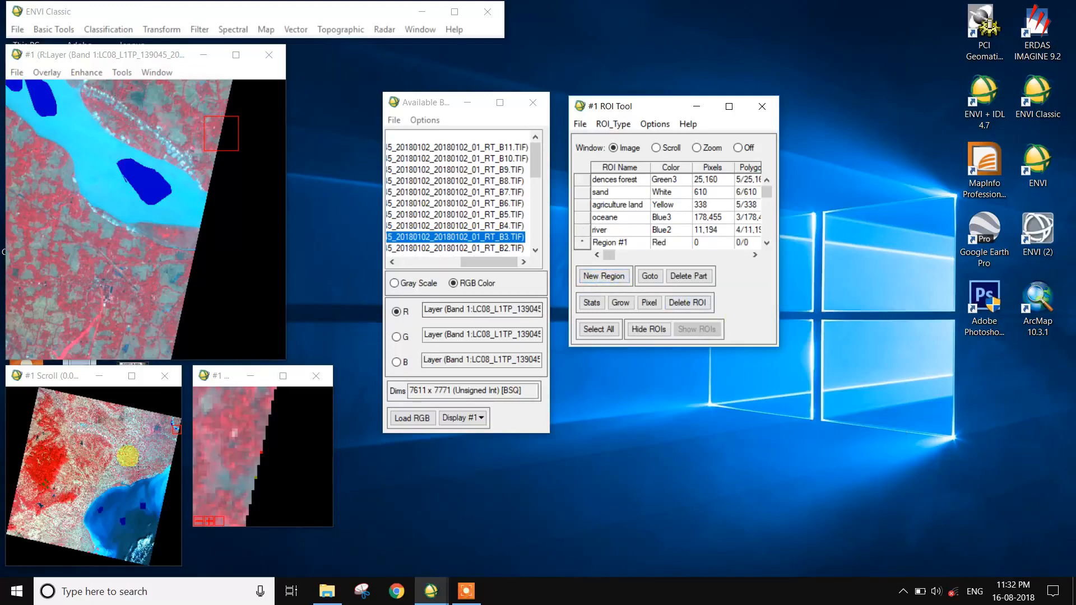
pyautogui.click(147, 448)
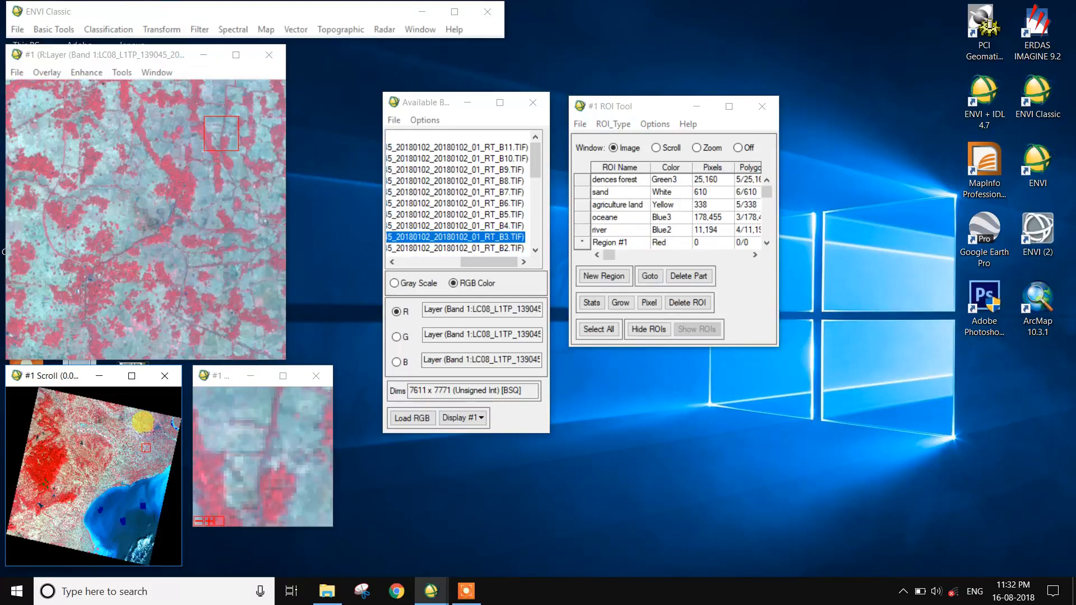
pyautogui.click(162, 435)
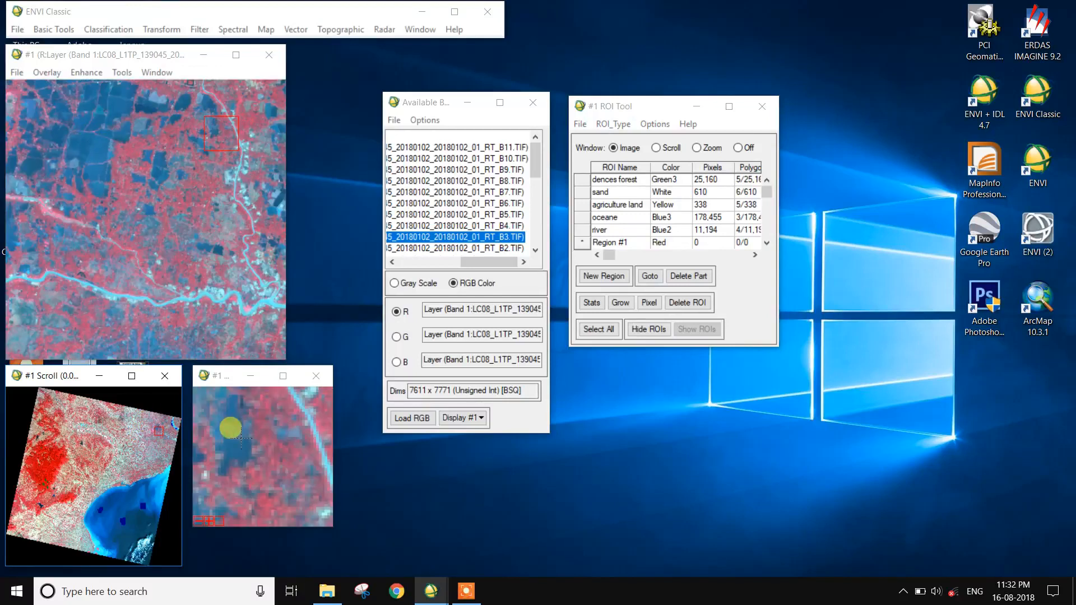
pyautogui.click(738, 148)
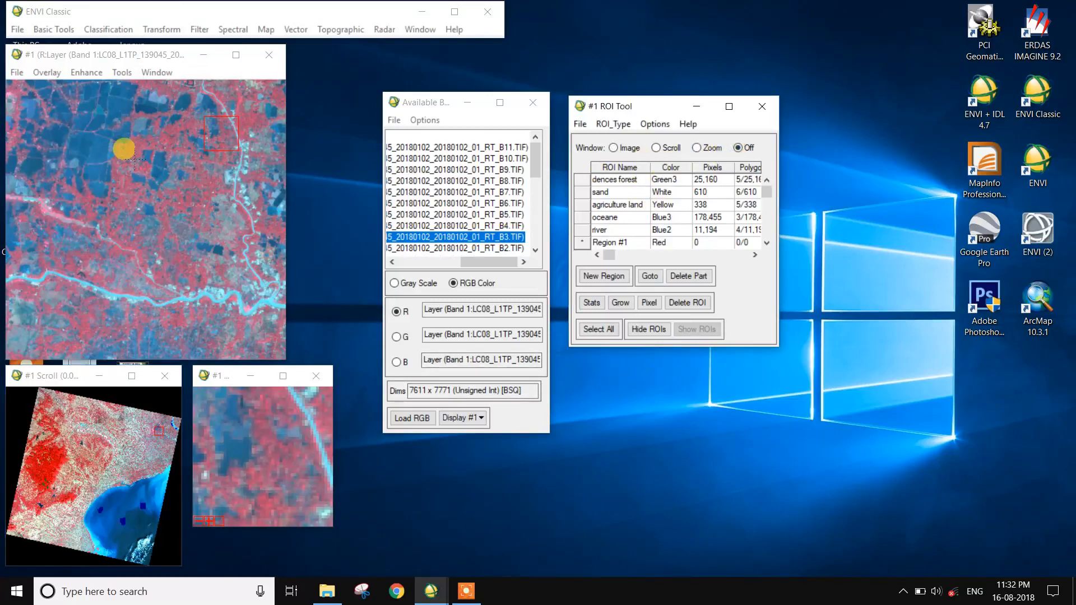
pyautogui.click(100, 149)
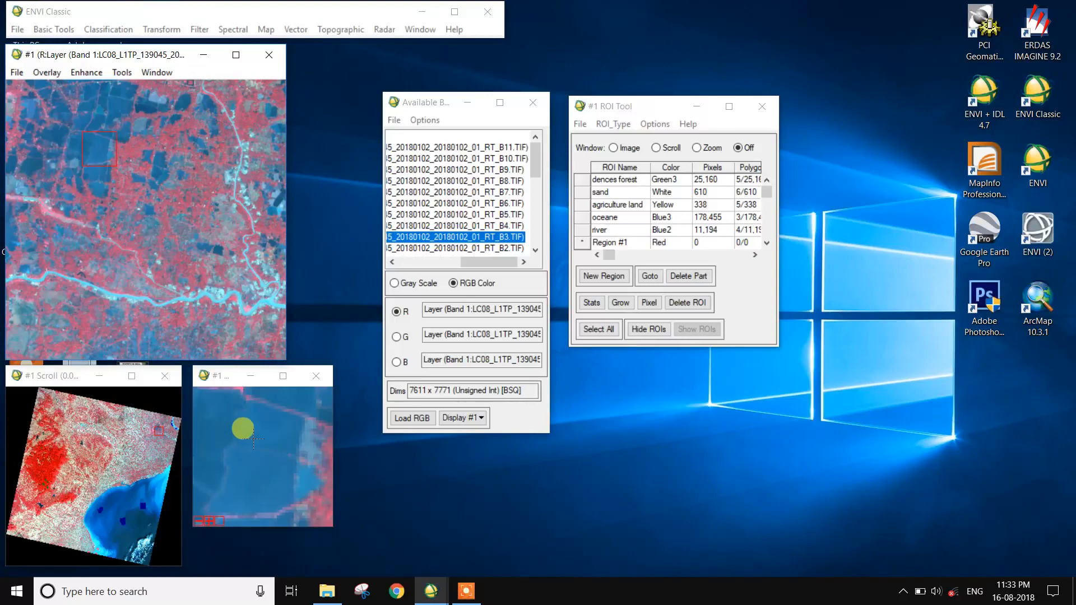
pyautogui.click(711, 148)
pyautogui.moveTo(210, 428)
pyautogui.mouseDown()
pyautogui.moveTo(230, 405)
pyautogui.moveTo(277, 424)
pyautogui.moveTo(253, 499)
pyautogui.moveTo(214, 470)
pyautogui.moveTo(210, 417)
pyautogui.mouseUp()
pyautogui.rightClick(221, 425)
pyautogui.rightClick(222, 424)
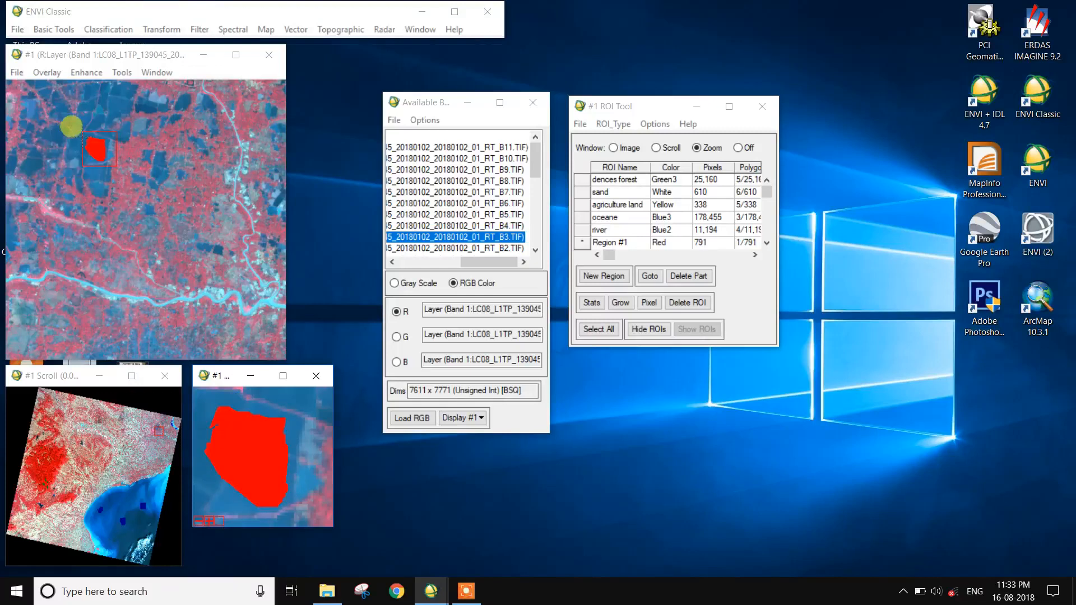
# Digitize two more wetland polygons over nearby dark water bodies in the zoom window.
pyautogui.click(128, 105)
pyautogui.moveTo(232, 485)
pyautogui.mouseDown()
pyautogui.moveTo(211, 437)
pyautogui.moveTo(253, 399)
pyautogui.moveTo(257, 462)
pyautogui.moveTo(230, 474)
pyautogui.mouseUp()
pyautogui.rightClick(224, 466)
pyautogui.rightClick(225, 466)
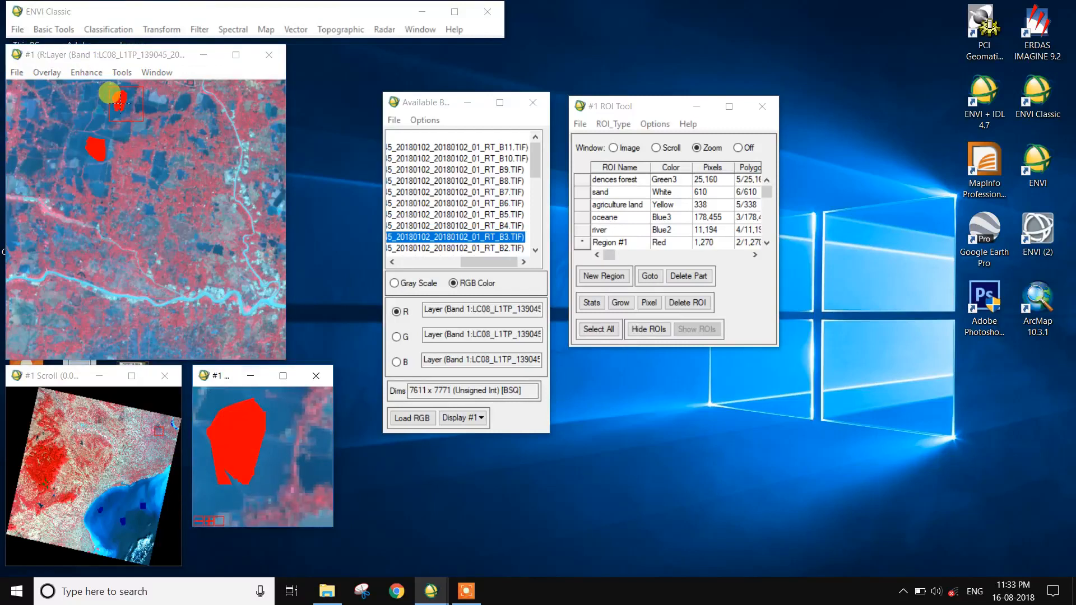
pyautogui.click(87, 111)
pyautogui.moveTo(235, 496)
pyautogui.mouseDown()
pyautogui.moveTo(247, 463)
pyautogui.moveTo(239, 492)
pyautogui.mouseUp()
pyautogui.rightClick(235, 493)
pyautogui.rightClick(236, 493)
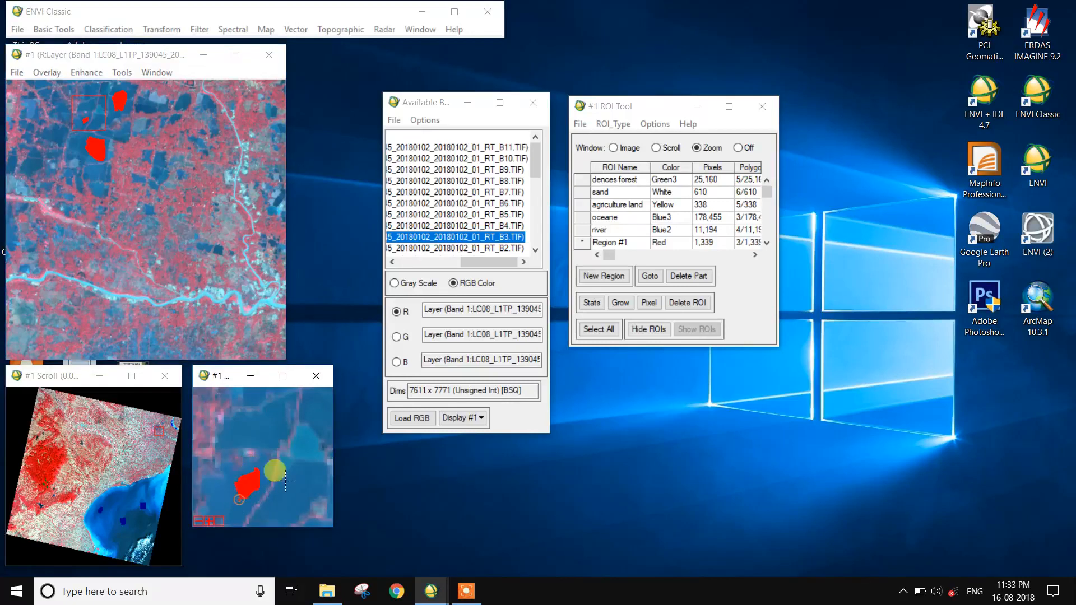
# Add three more wetland polygons over other small water bodies in the zoom window.
pyautogui.rightClick(317, 418)
pyautogui.rightClick(318, 418)
pyautogui.moveTo(293, 515)
pyautogui.mouseDown()
pyautogui.moveTo(274, 504)
pyautogui.moveTo(307, 475)
pyautogui.moveTo(304, 510)
pyautogui.mouseUp()
pyautogui.rightClick(291, 499)
pyautogui.rightClick(286, 495)
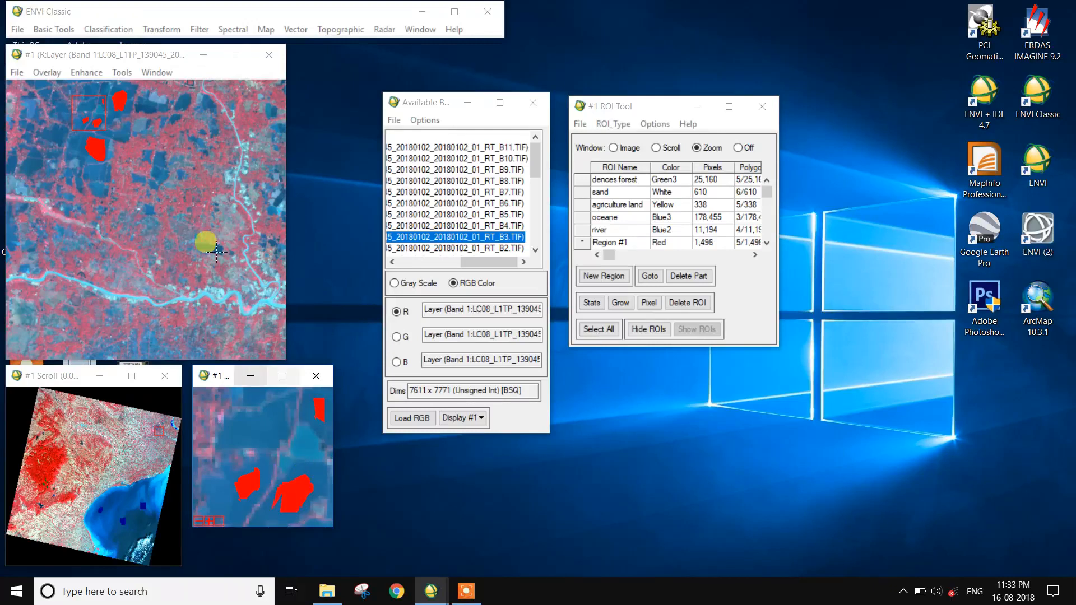
pyautogui.click(161, 172)
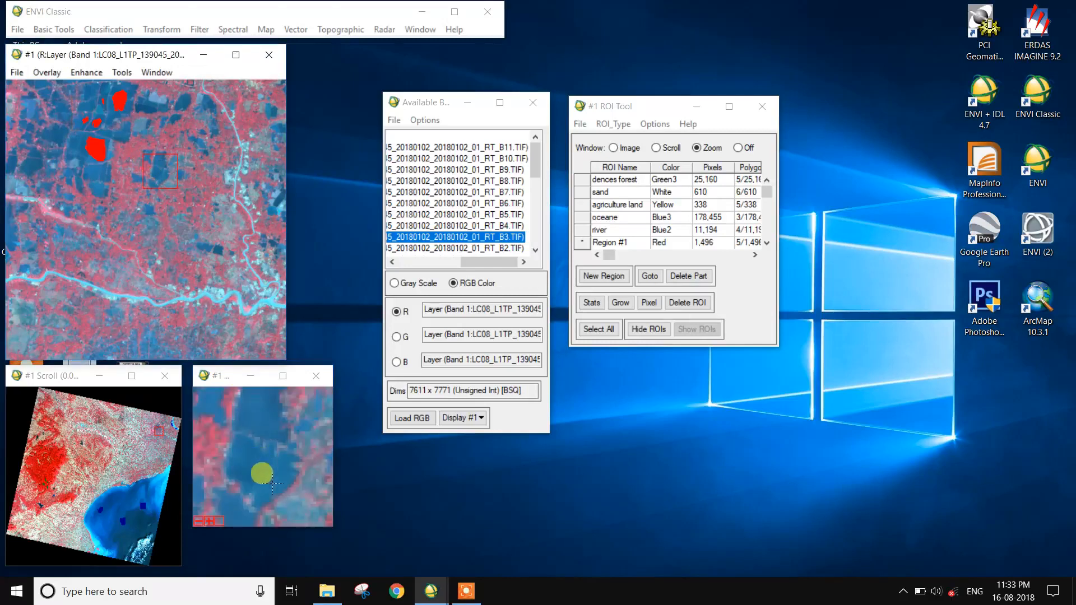
pyautogui.moveTo(255, 423)
pyautogui.mouseDown()
pyautogui.moveTo(259, 397)
pyautogui.moveTo(271, 417)
pyautogui.moveTo(256, 424)
pyautogui.mouseUp()
pyautogui.rightClick(255, 426)
pyautogui.rightClick(255, 426)
pyautogui.moveTo(239, 471)
pyautogui.mouseDown()
pyautogui.moveTo(247, 444)
pyautogui.moveTo(261, 455)
pyautogui.moveTo(247, 464)
pyautogui.mouseUp()
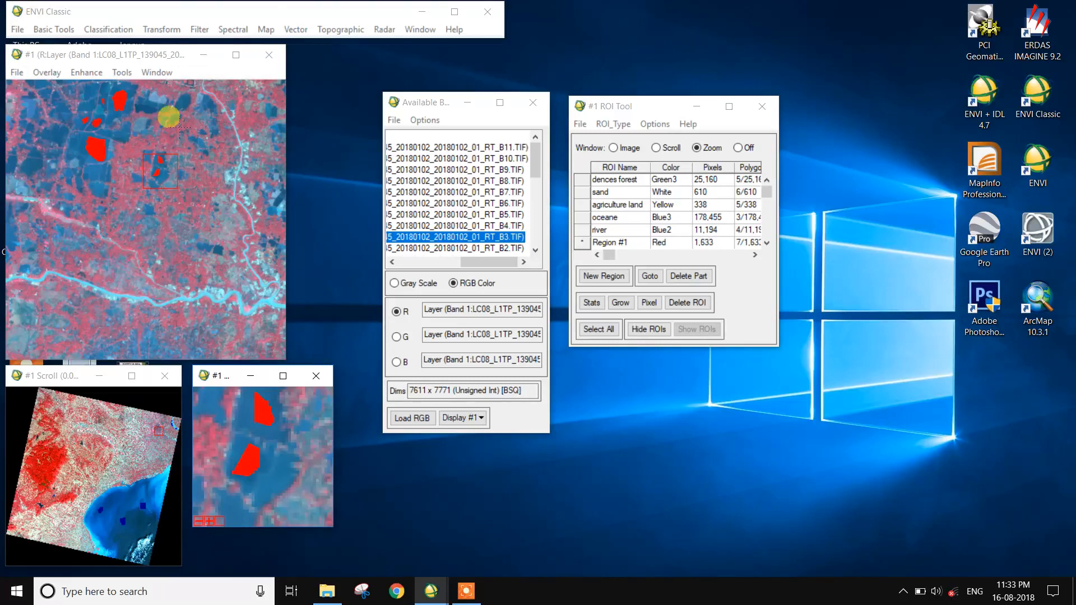
pyautogui.click(179, 102)
pyautogui.moveTo(268, 439)
pyautogui.mouseDown()
pyautogui.moveTo(285, 429)
pyautogui.moveTo(286, 467)
pyautogui.moveTo(263, 452)
pyautogui.mouseUp()
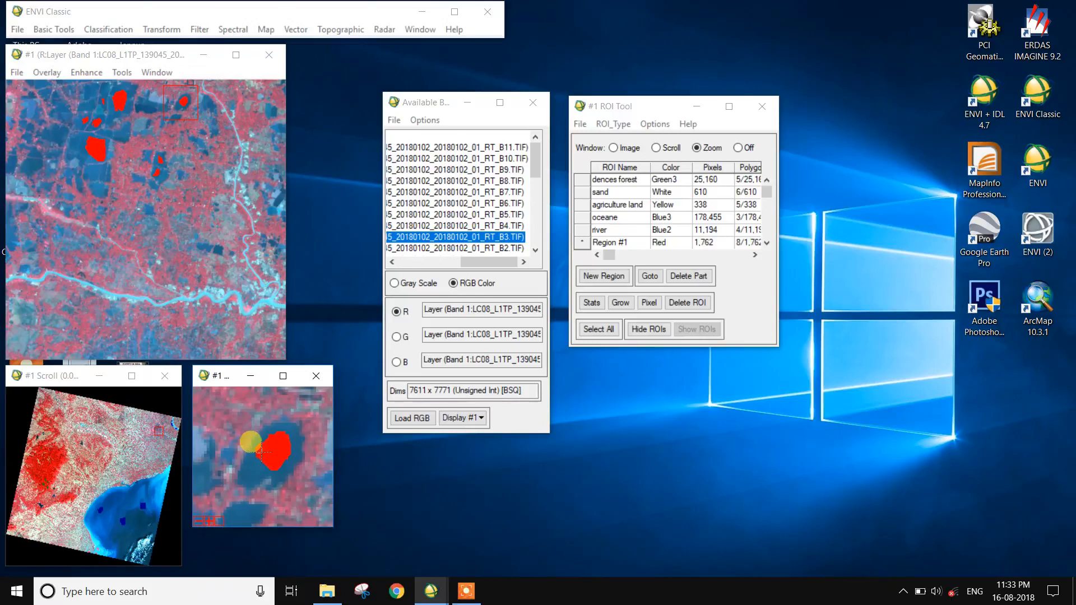
# Move the zoom area and digitize another wetland polygon vertex by vertex around a water body.
pyautogui.click(87, 104)
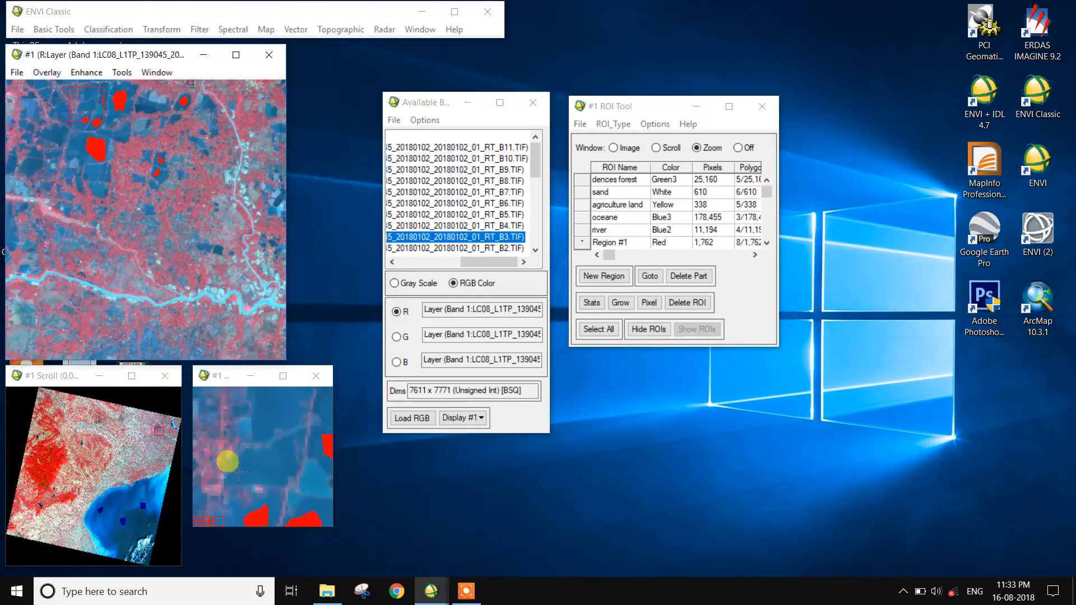
pyautogui.click(256, 468)
pyautogui.click(259, 455)
pyautogui.click(271, 452)
pyautogui.click(279, 454)
pyautogui.click(276, 477)
pyautogui.rightClick(259, 474)
pyautogui.rightClick(259, 473)
pyautogui.rightClick(273, 413)
# Rename the new ROI to wet land and set its color to Cyan.
pyautogui.click(644, 245)
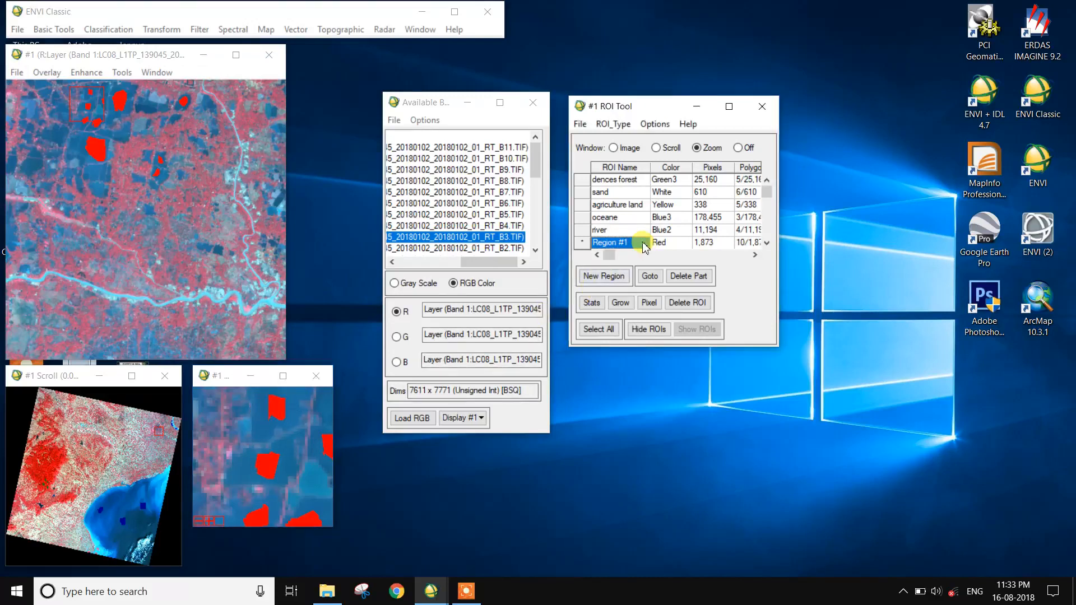
pyautogui.click(643, 246)
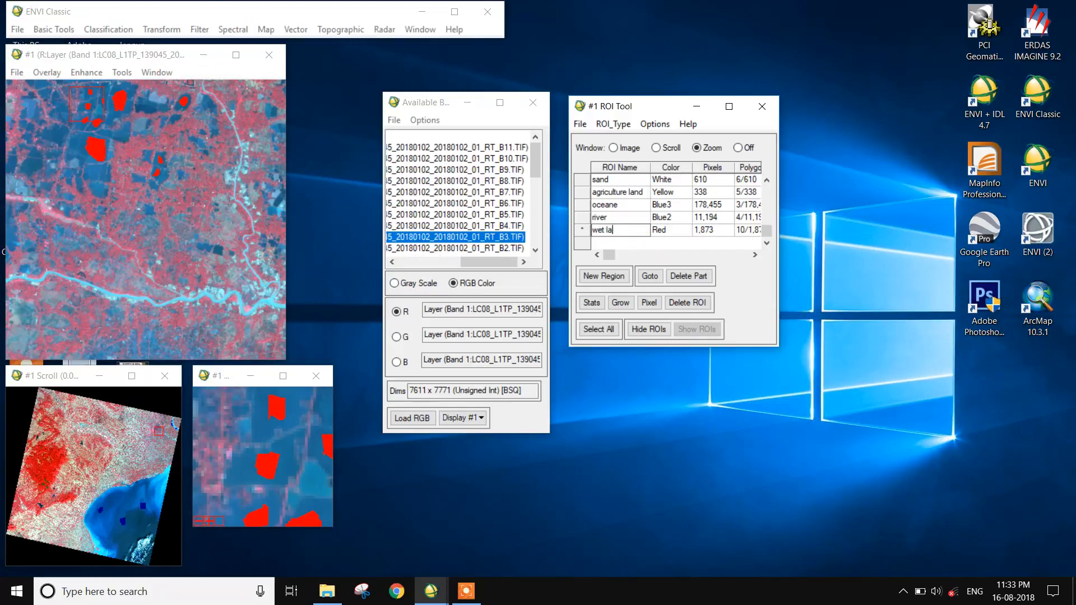
pyautogui.click(668, 230)
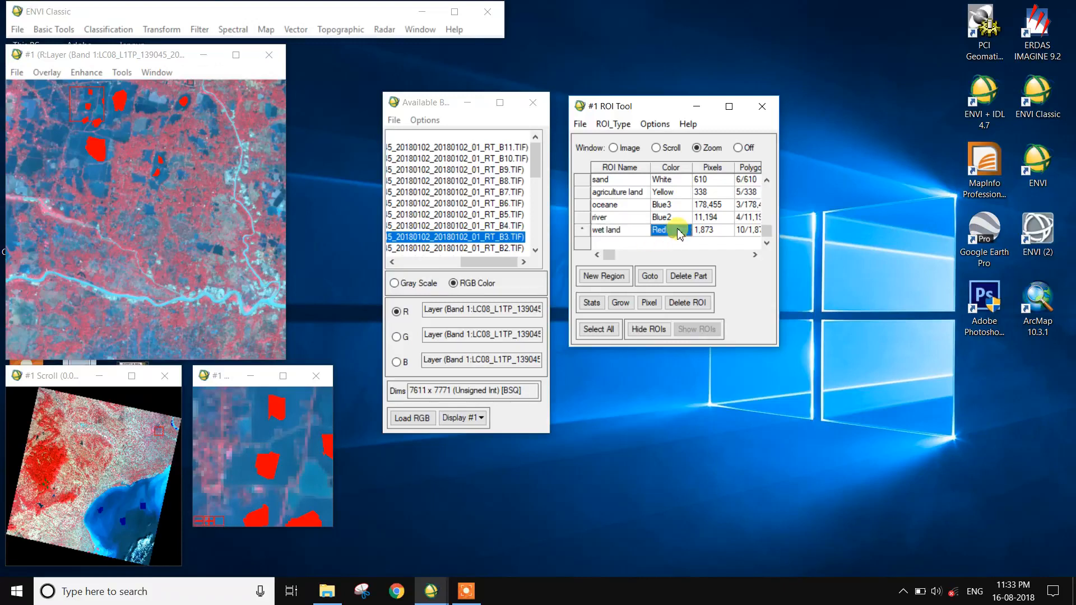
pyautogui.rightClick(677, 230)
pyautogui.moveTo(714, 259)
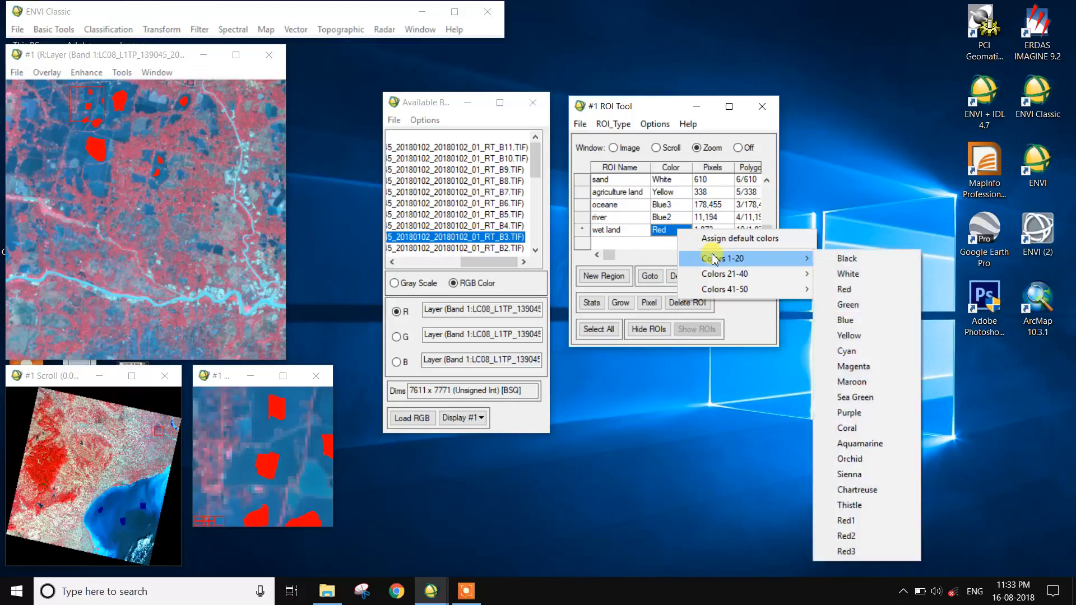
pyautogui.click(847, 351)
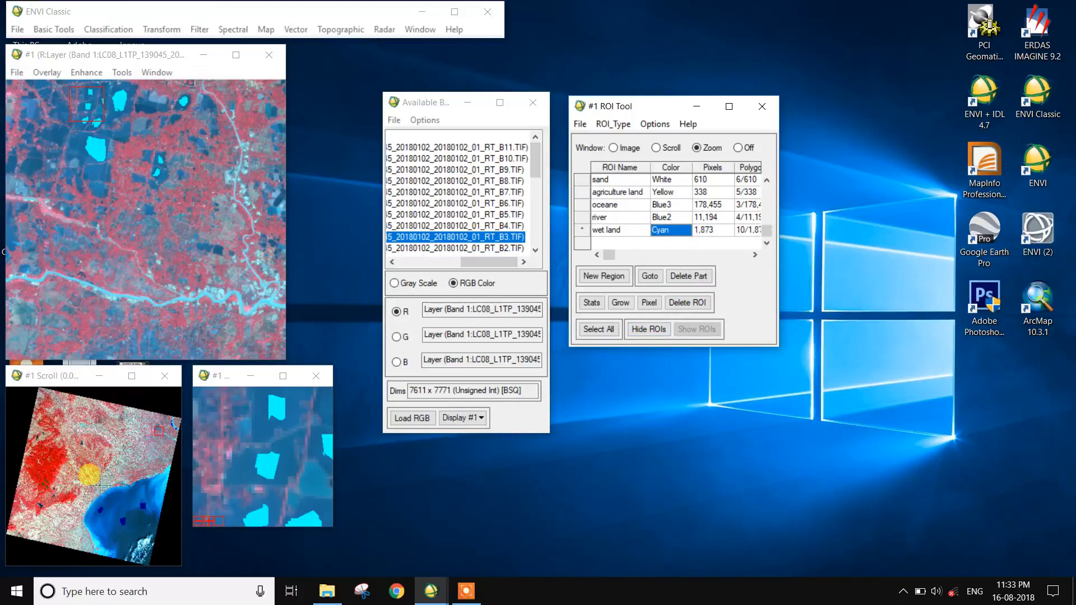
# Move the view to a pale fallow area, start a new region and digitize three polygons over it in the zoom window.
pyautogui.click(108, 453)
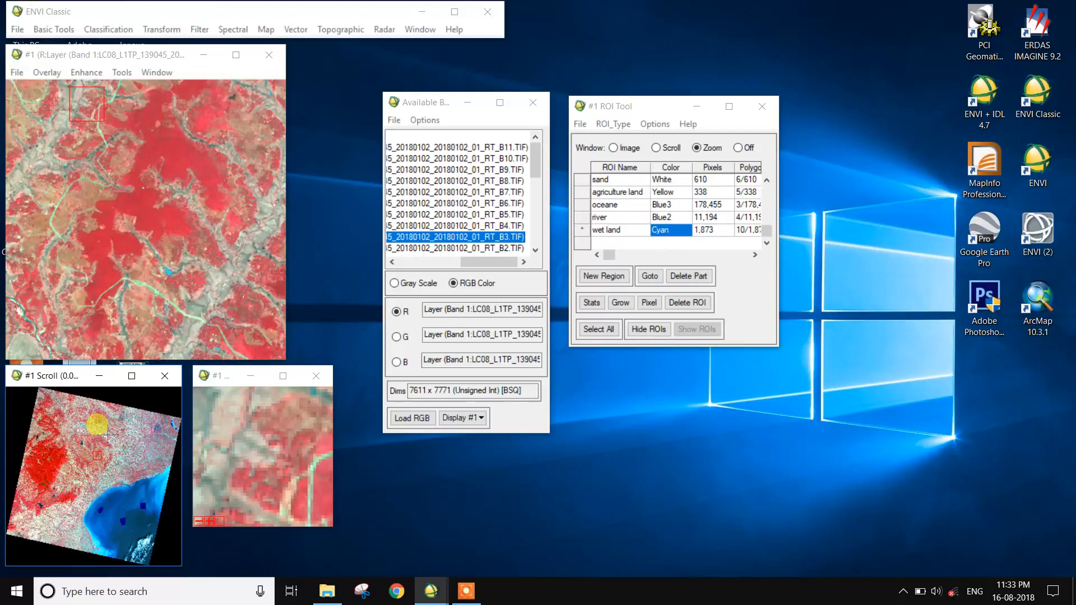
pyautogui.click(107, 433)
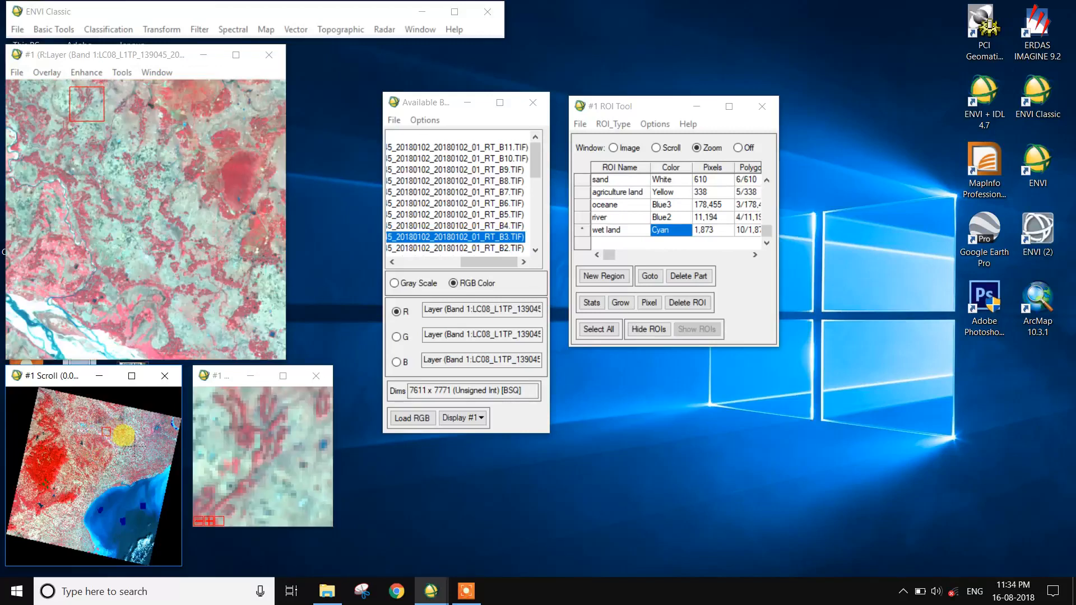
pyautogui.click(125, 443)
pyautogui.click(126, 458)
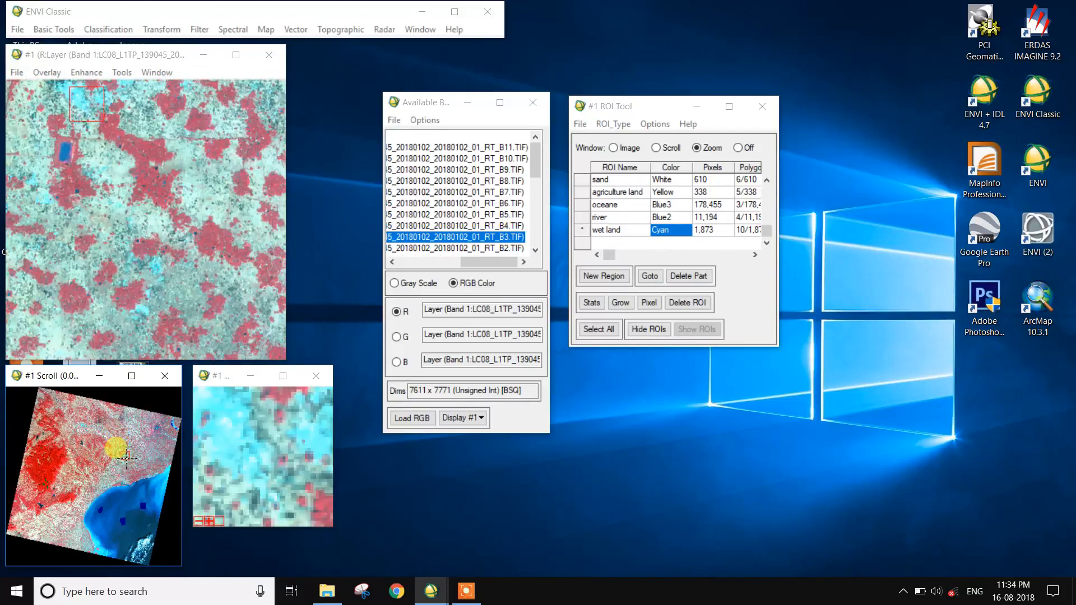
pyautogui.click(39, 523)
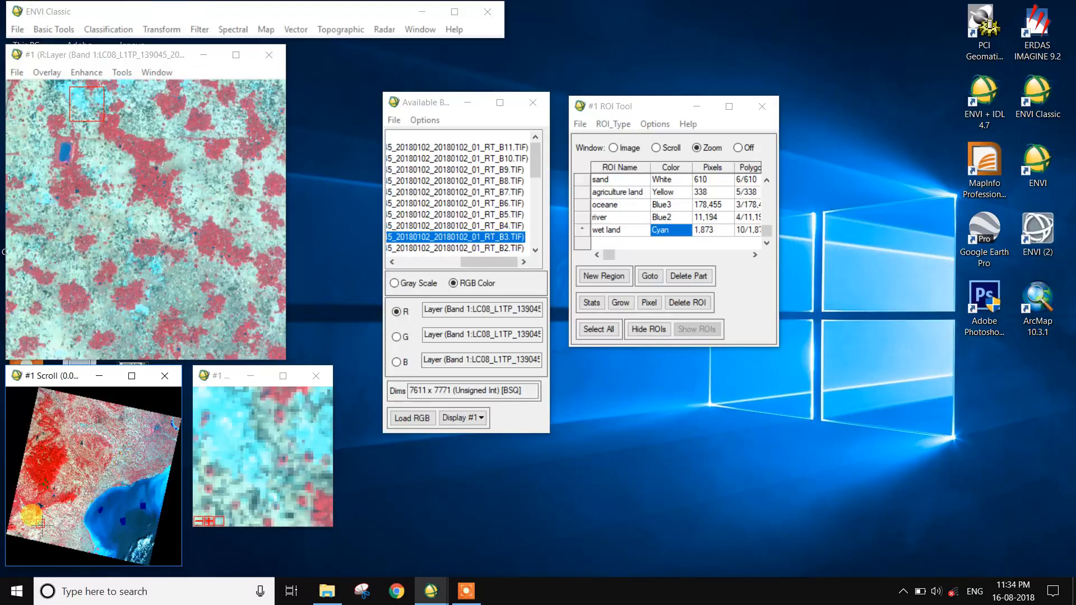
pyautogui.click(145, 220)
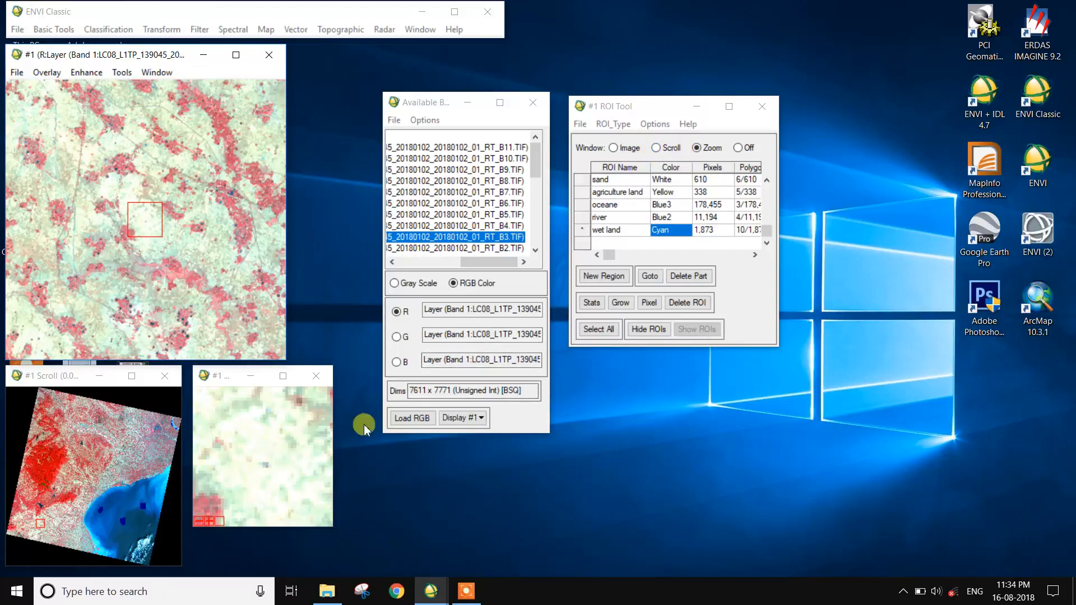
pyautogui.click(597, 274)
pyautogui.moveTo(252, 482)
pyautogui.mouseDown()
pyautogui.moveTo(252, 461)
pyautogui.moveTo(265, 496)
pyautogui.moveTo(251, 473)
pyautogui.mouseUp()
pyautogui.rightClick(251, 472)
pyautogui.rightClick(251, 471)
pyautogui.moveTo(243, 418)
pyautogui.mouseDown()
pyautogui.moveTo(257, 423)
pyautogui.moveTo(274, 464)
pyautogui.mouseUp()
pyautogui.rightClick(251, 426)
pyautogui.rightClick(251, 426)
pyautogui.moveTo(268, 516)
pyautogui.mouseDown()
pyautogui.moveTo(267, 501)
pyautogui.moveTo(312, 486)
pyautogui.moveTo(292, 522)
pyautogui.moveTo(276, 505)
pyautogui.mouseUp()
pyautogui.rightClick(276, 505)
pyautogui.rightClick(277, 505)
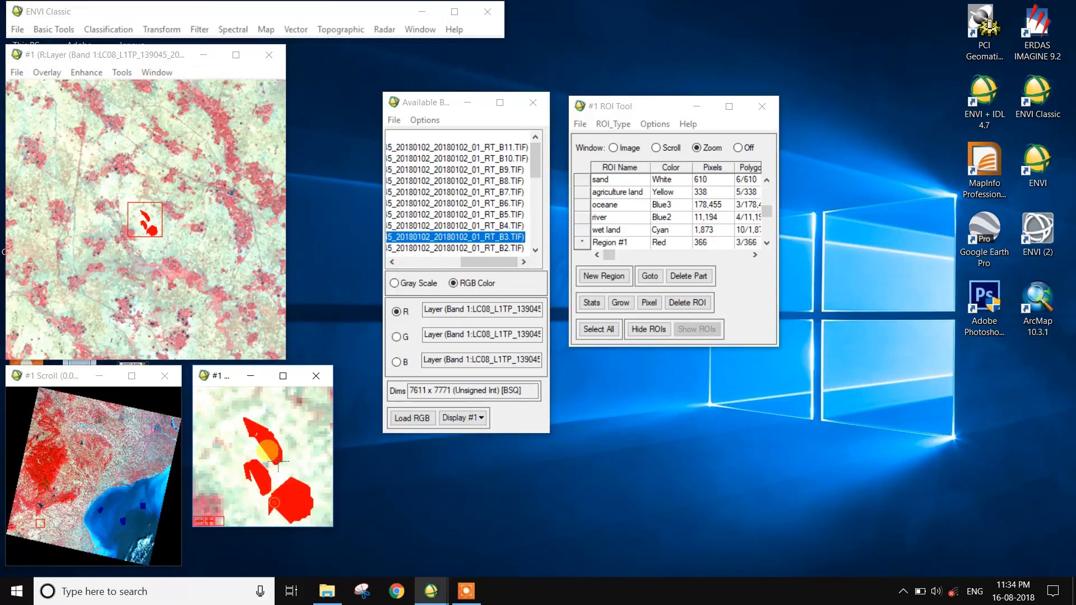
# Move the zoom box and digitize another polygon for the same region over a pale patch.
pyautogui.click(211, 342)
pyautogui.moveTo(268, 493)
pyautogui.mouseDown()
pyautogui.moveTo(273, 436)
pyautogui.moveTo(287, 488)
pyautogui.moveTo(267, 485)
pyautogui.mouseUp()
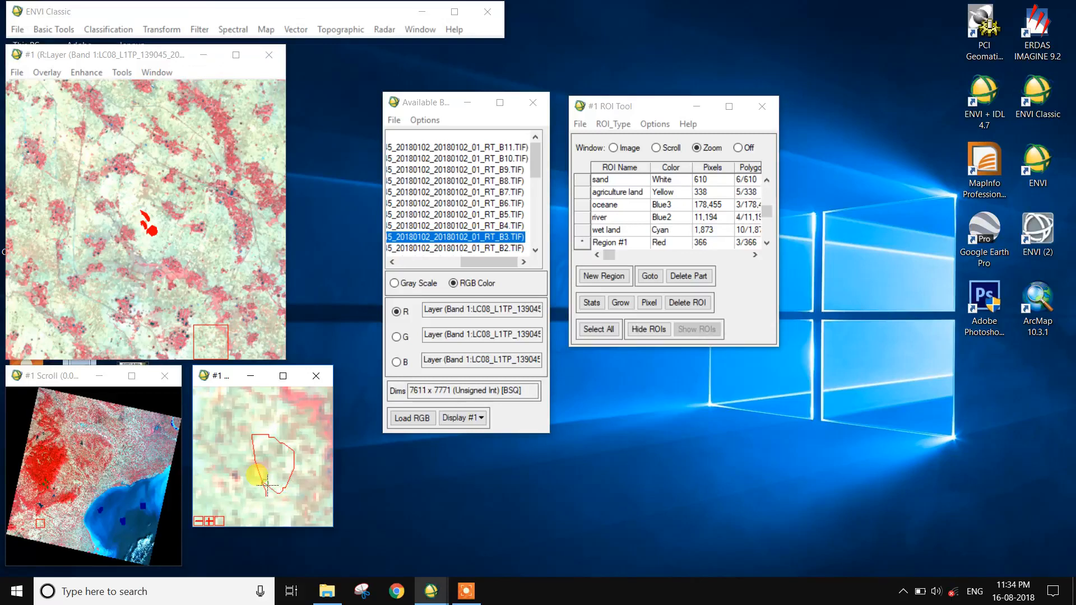
pyautogui.rightClick(267, 485)
pyautogui.rightClick(267, 485)
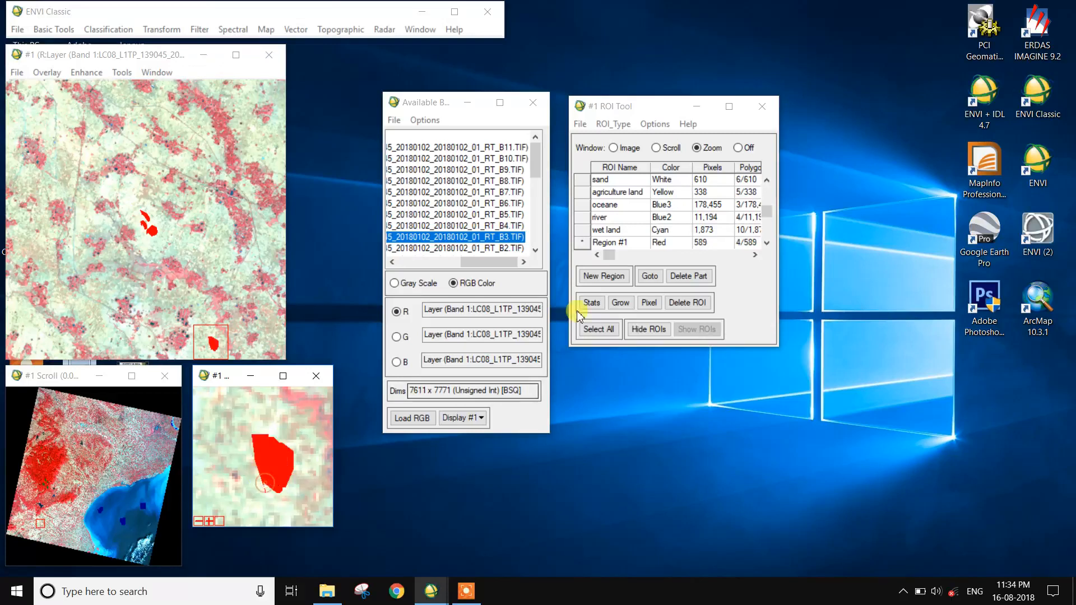
# Rename the new region to fellowland and set its color to Sienna.
pyautogui.click(645, 243)
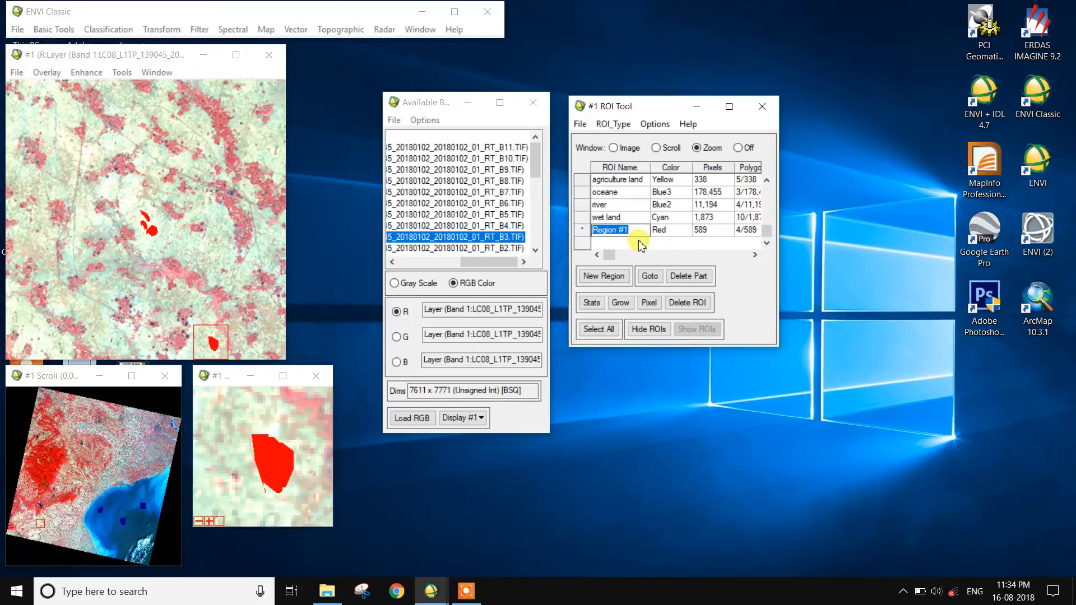
pyautogui.write('fellowland')
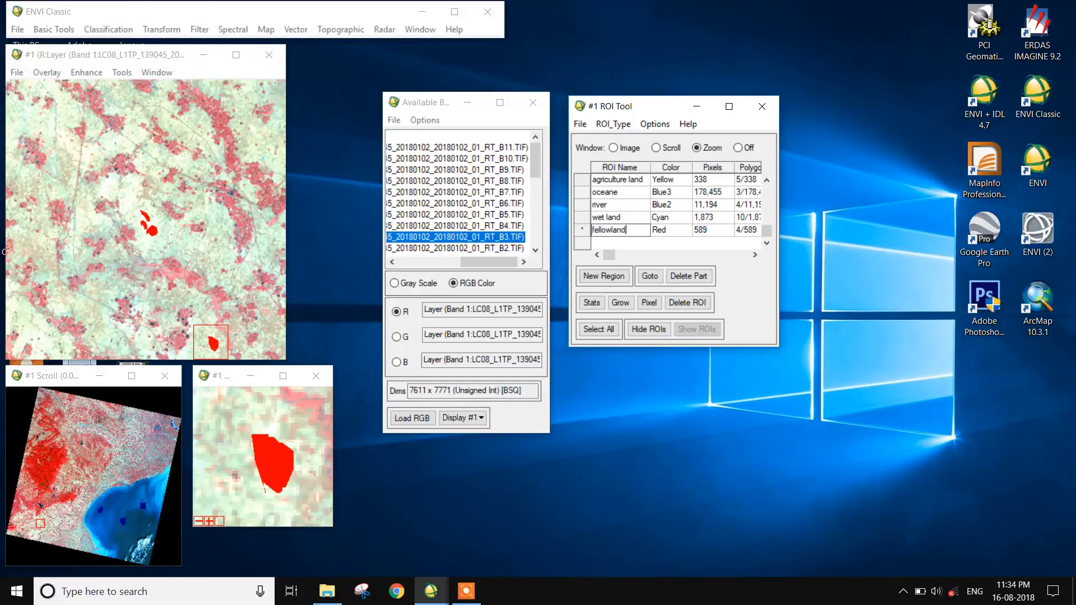
pyautogui.rightClick(668, 233)
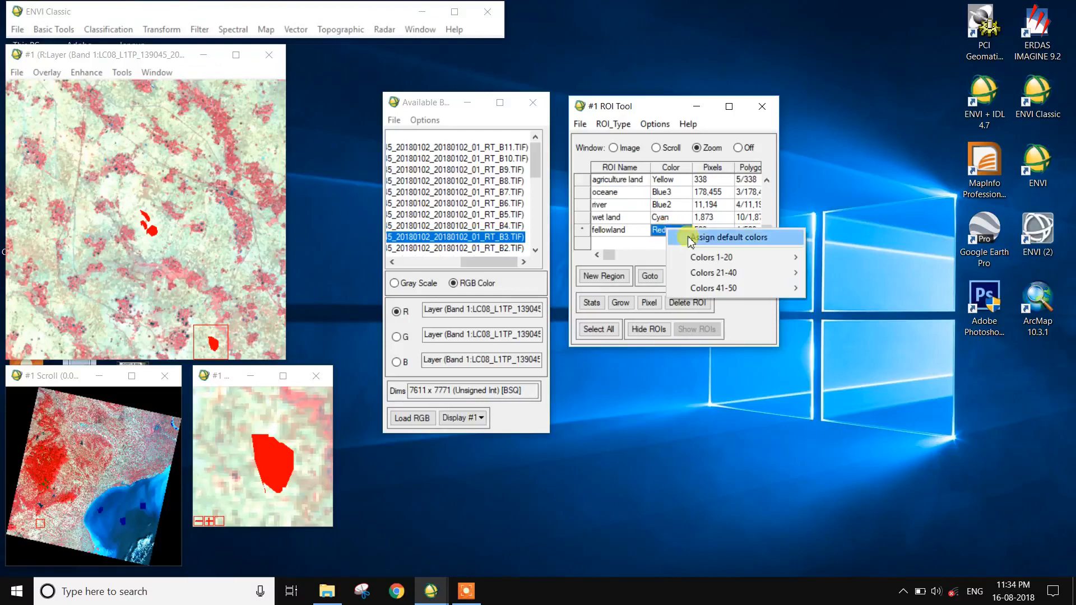
pyautogui.moveTo(712, 257)
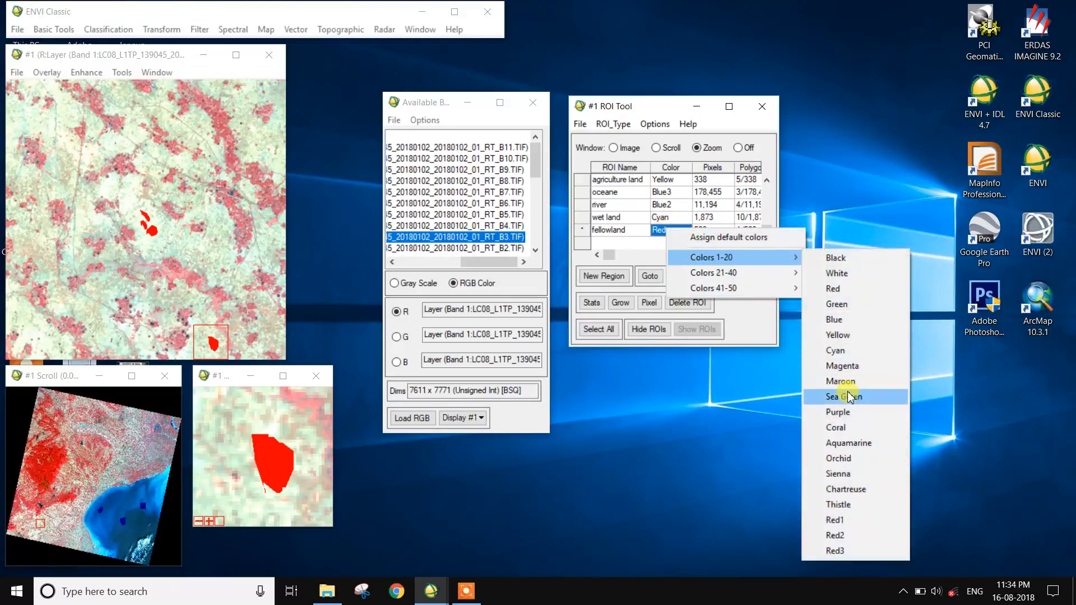
pyautogui.click(858, 475)
# Move to a forested area, start a new region and digitize a polygon vertex by vertex in the zoom window.
pyautogui.click(73, 431)
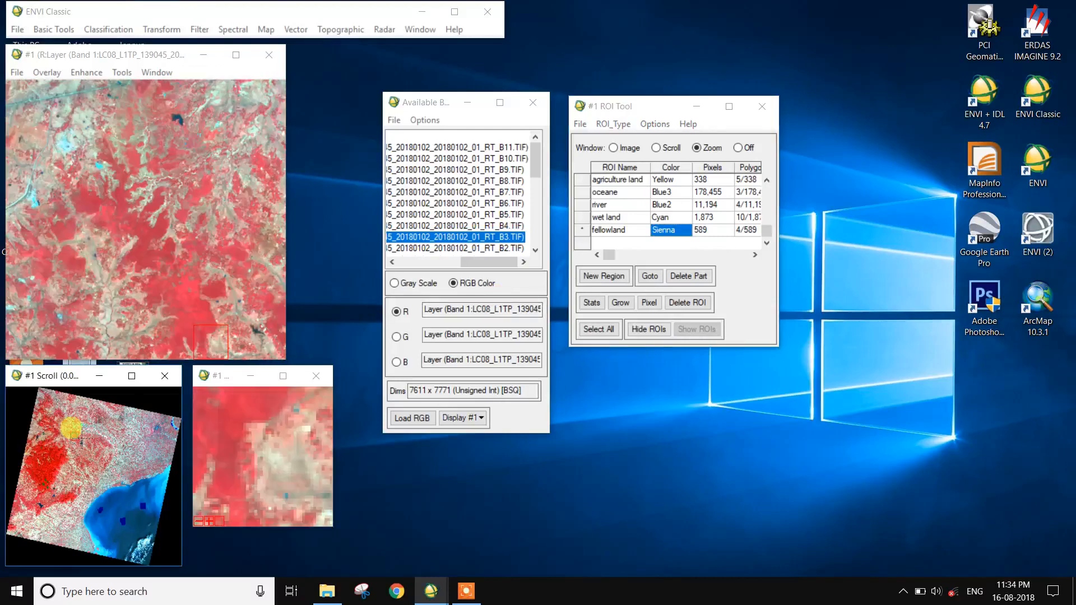
pyautogui.click(185, 317)
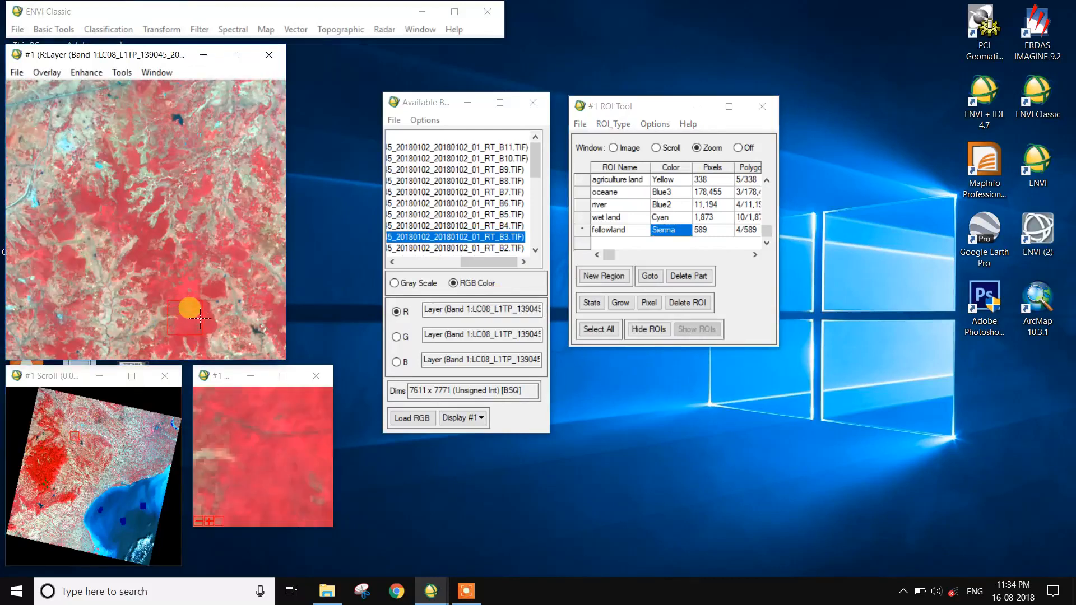
pyautogui.click(193, 296)
pyautogui.click(214, 292)
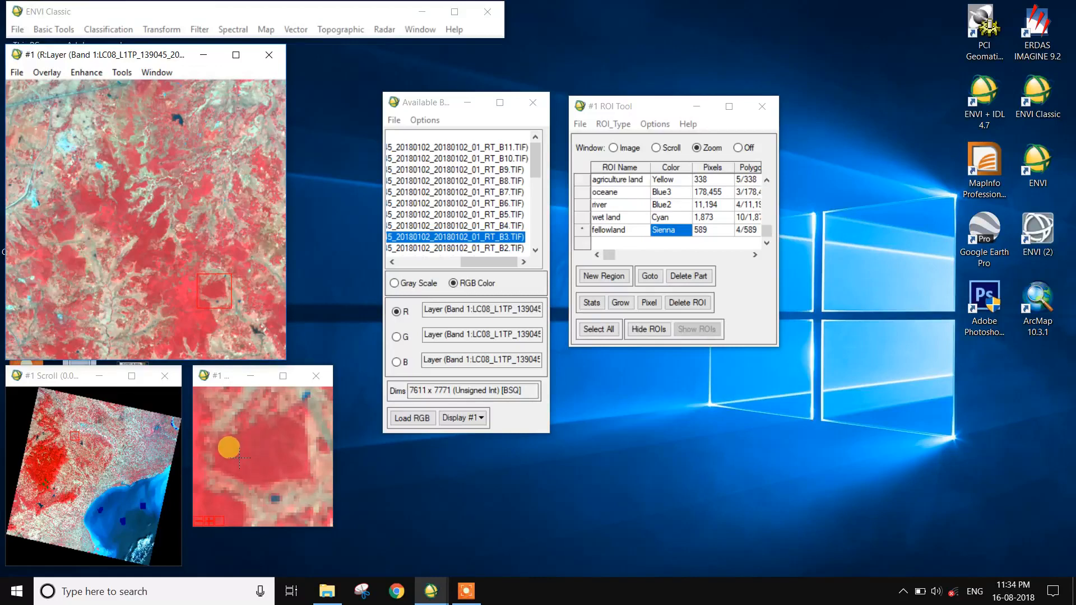
pyautogui.click(604, 276)
pyautogui.click(252, 472)
pyautogui.click(251, 431)
pyautogui.click(269, 424)
pyautogui.click(285, 426)
pyautogui.click(282, 479)
pyautogui.rightClick(246, 459)
pyautogui.rightClick(247, 452)
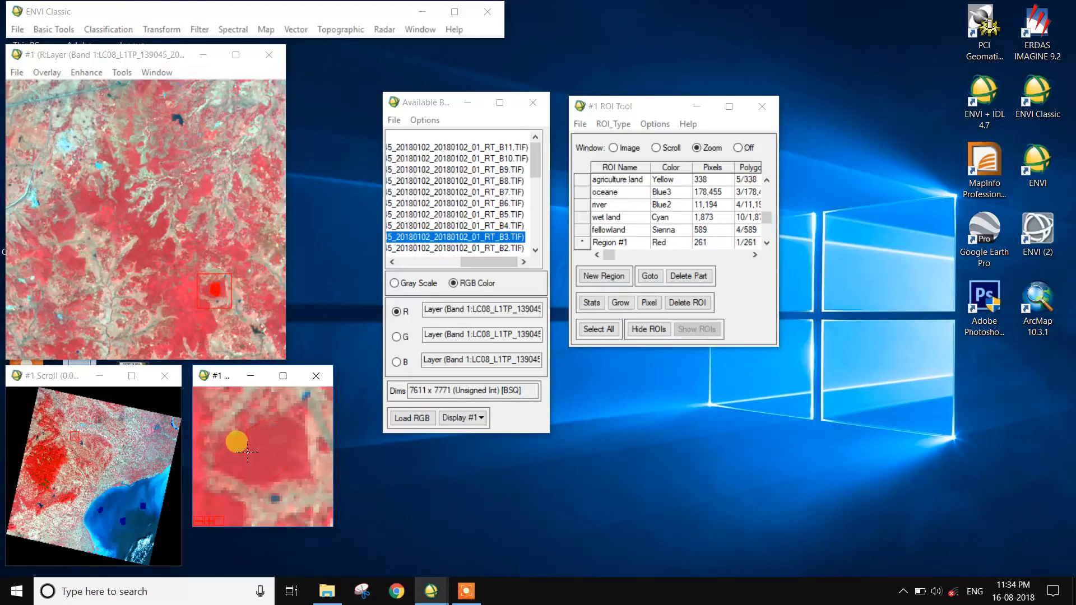
# Move the zoom box around the forest and add three more polygons to the region.
pyautogui.click(171, 159)
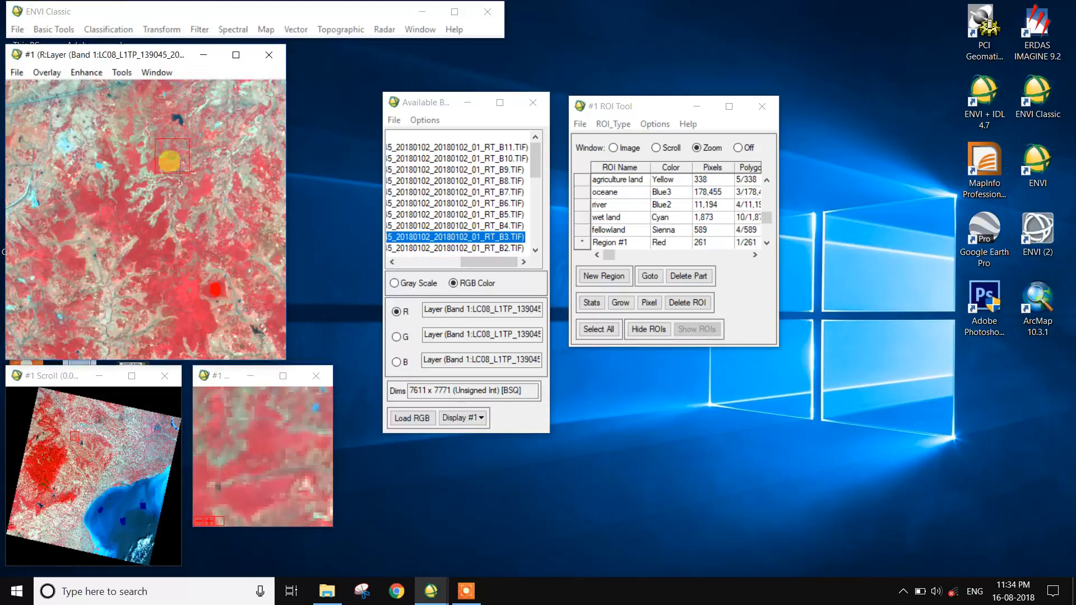
pyautogui.moveTo(247, 421)
pyautogui.mouseDown()
pyautogui.moveTo(269, 428)
pyautogui.moveTo(252, 444)
pyautogui.mouseUp()
pyautogui.rightClick(262, 454)
pyautogui.rightClick(262, 455)
pyautogui.moveTo(245, 497)
pyautogui.mouseDown()
pyautogui.moveTo(258, 505)
pyautogui.moveTo(249, 511)
pyautogui.mouseUp()
pyautogui.rightClick(250, 511)
pyautogui.rightClick(250, 511)
pyautogui.click(266, 163)
pyautogui.moveTo(238, 459)
pyautogui.mouseDown()
pyautogui.moveTo(239, 446)
pyautogui.moveTo(254, 465)
pyautogui.moveTo(246, 438)
pyautogui.mouseUp()
pyautogui.rightClick(245, 442)
pyautogui.rightClick(245, 442)
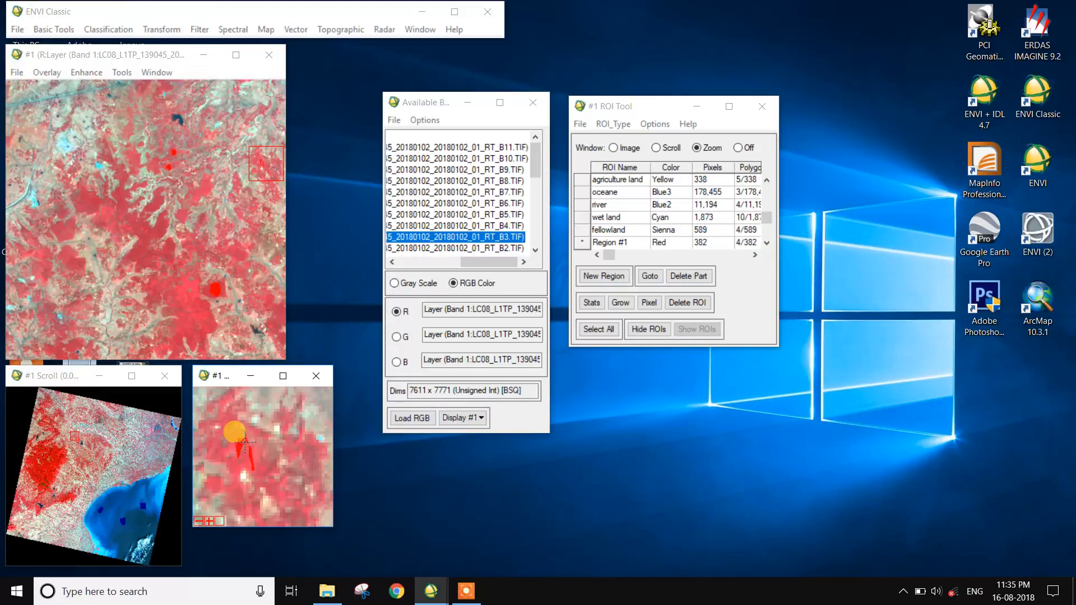
# Move to a forested hillside and digitize several more polygons for the region in the zoom window.
pyautogui.click(114, 412)
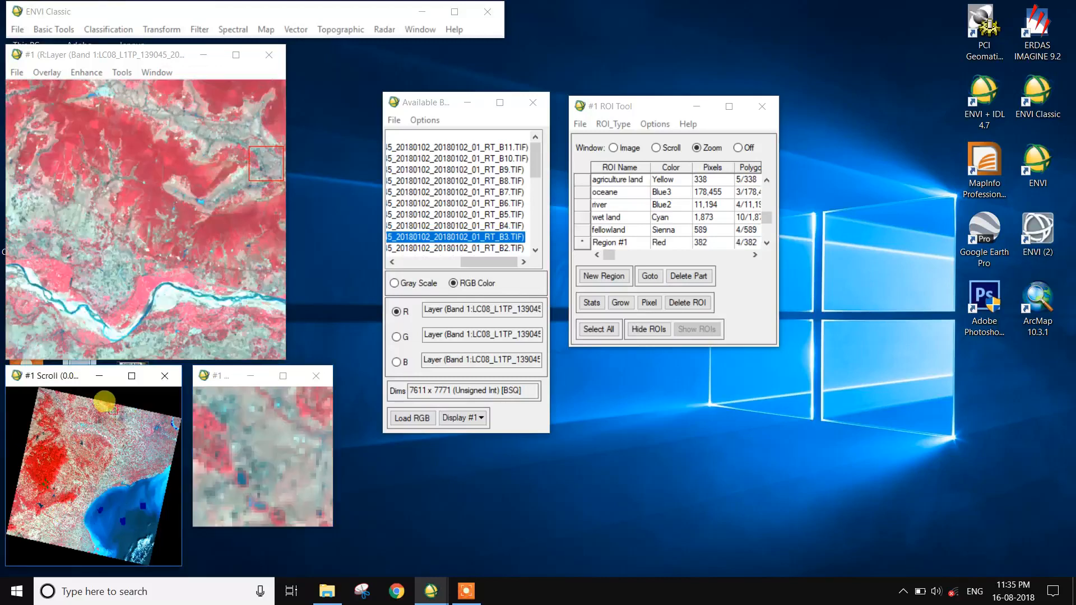
pyautogui.click(164, 163)
pyautogui.moveTo(220, 485)
pyautogui.mouseDown()
pyautogui.moveTo(216, 448)
pyautogui.moveTo(235, 482)
pyautogui.moveTo(198, 479)
pyautogui.moveTo(218, 467)
pyautogui.mouseUp()
pyautogui.rightClick(218, 467)
pyautogui.moveTo(299, 429)
pyautogui.mouseDown()
pyautogui.moveTo(314, 443)
pyautogui.moveTo(301, 450)
pyautogui.mouseUp()
pyautogui.rightClick(301, 450)
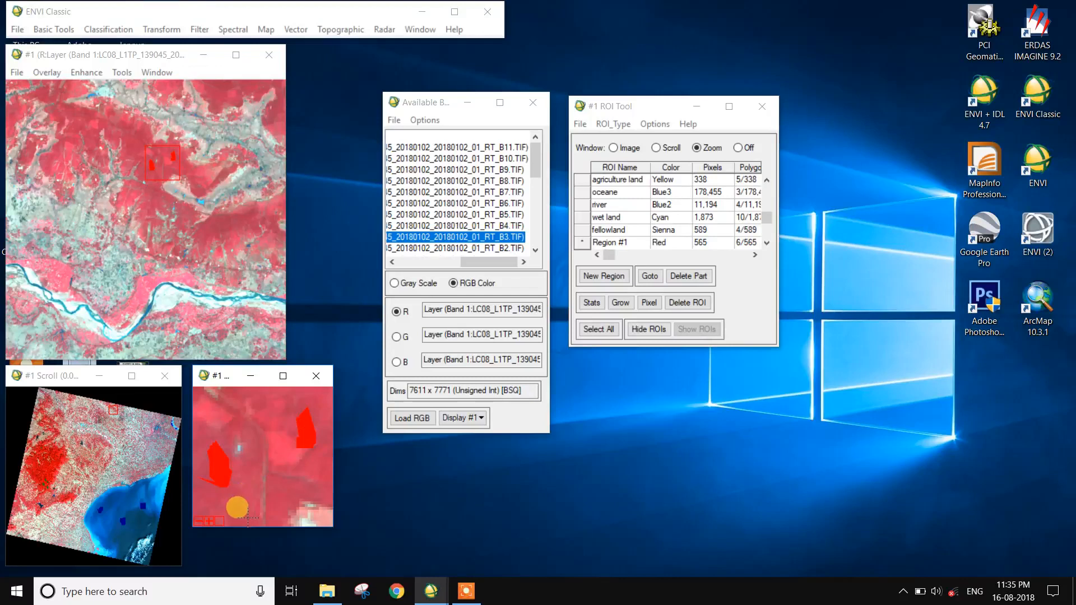
pyautogui.moveTo(246, 489); pyautogui.dragTo(244, 515)
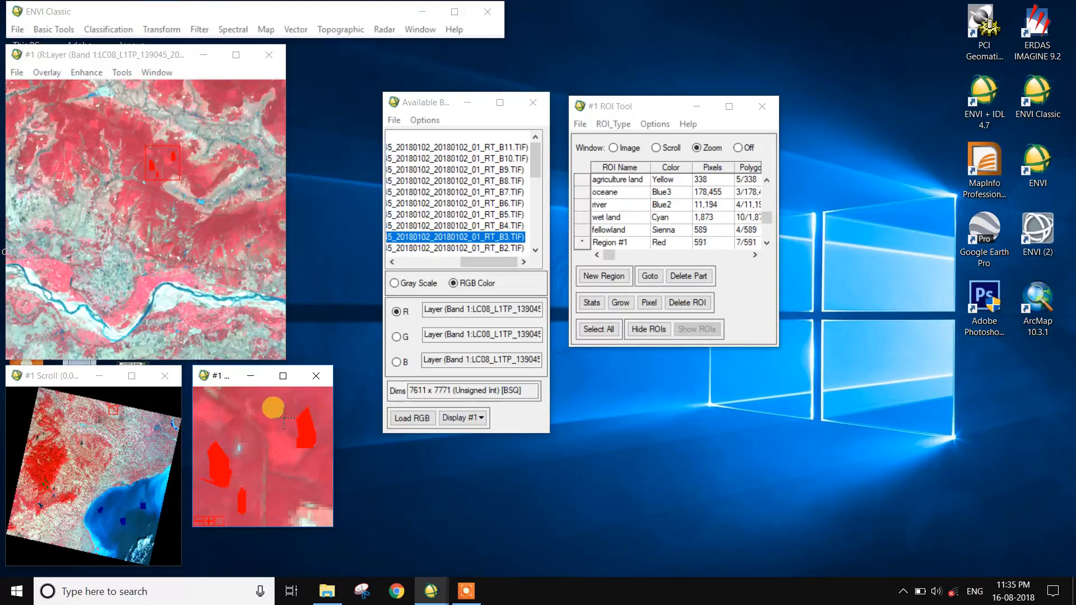
pyautogui.moveTo(275, 394)
pyautogui.mouseDown()
pyautogui.moveTo(280, 430)
pyautogui.moveTo(276, 412)
pyautogui.mouseUp()
pyautogui.rightClick(277, 412)
pyautogui.rightClick(277, 461)
pyautogui.moveTo(316, 487)
pyautogui.mouseDown()
pyautogui.moveTo(320, 459)
pyautogui.moveTo(303, 478)
pyautogui.mouseUp()
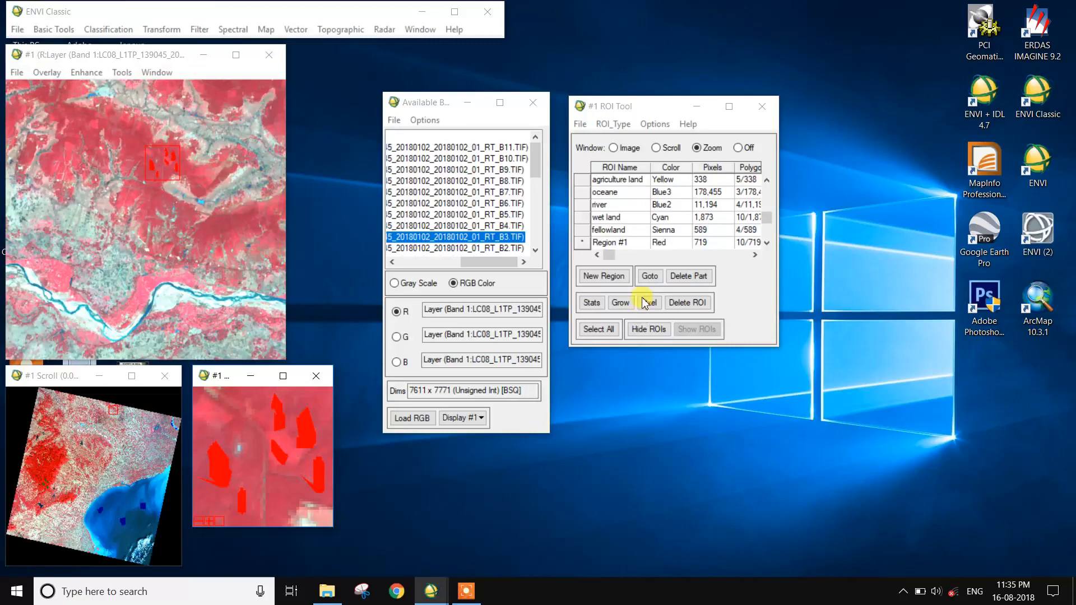
# Rename the region to open forest and set its color to Green1.
pyautogui.click(641, 243)
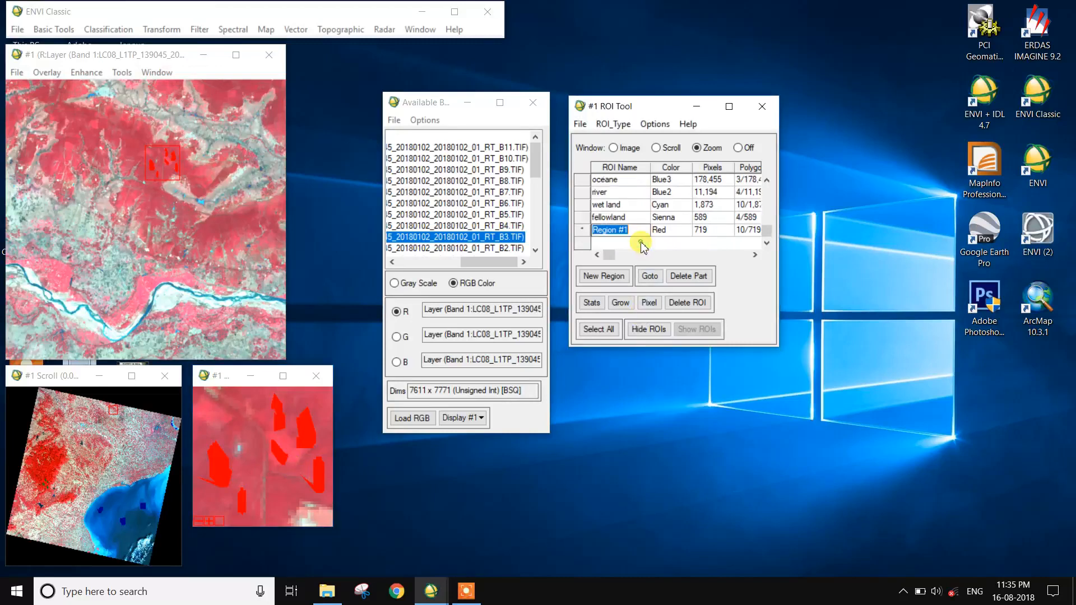
pyautogui.write('open forest')
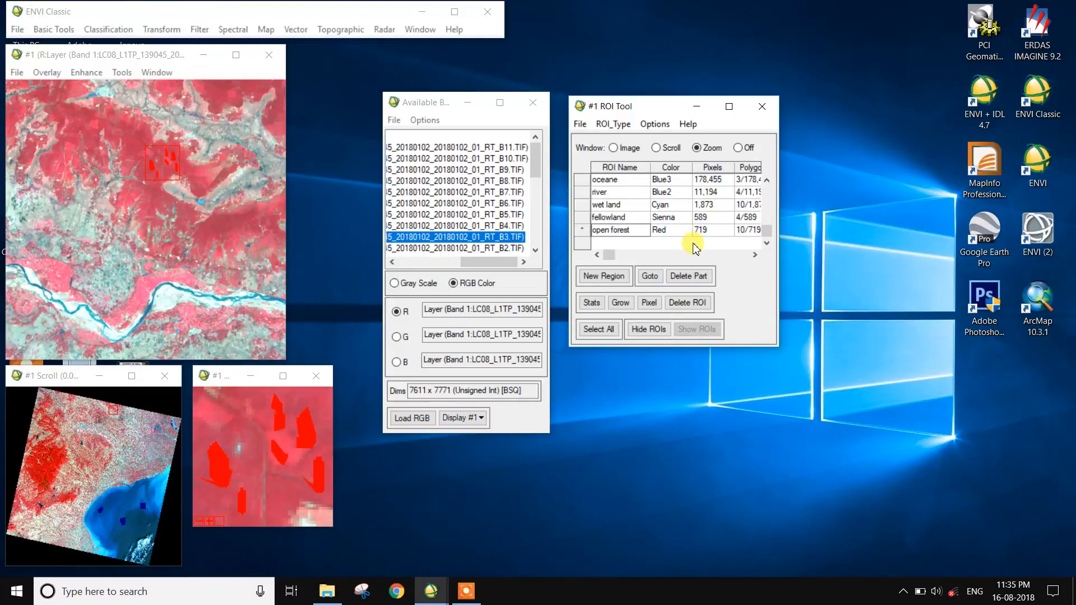
pyautogui.click(675, 230)
pyautogui.rightClick(679, 229)
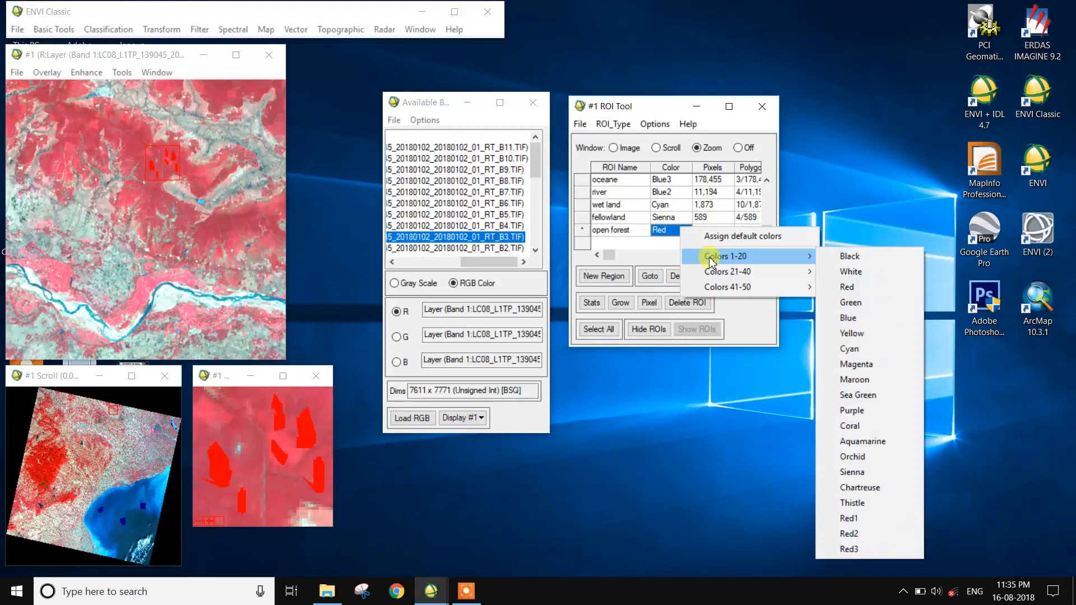
pyautogui.moveTo(818, 274)
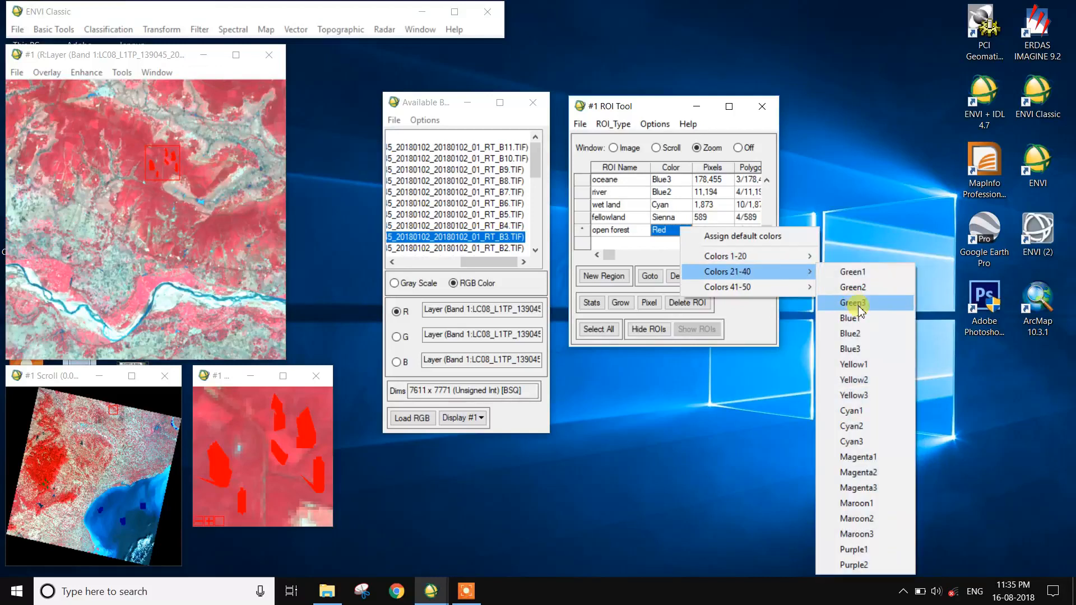
pyautogui.click(852, 272)
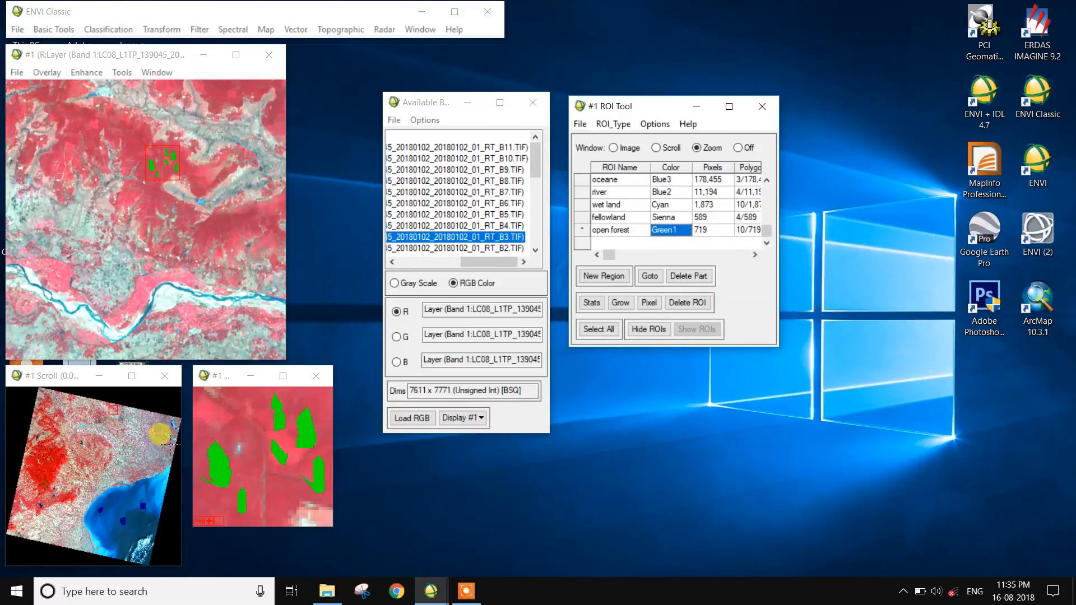
# Open Save ROIs and select all regions except the unused Region #1.
pyautogui.scroll(3, 689, 237)
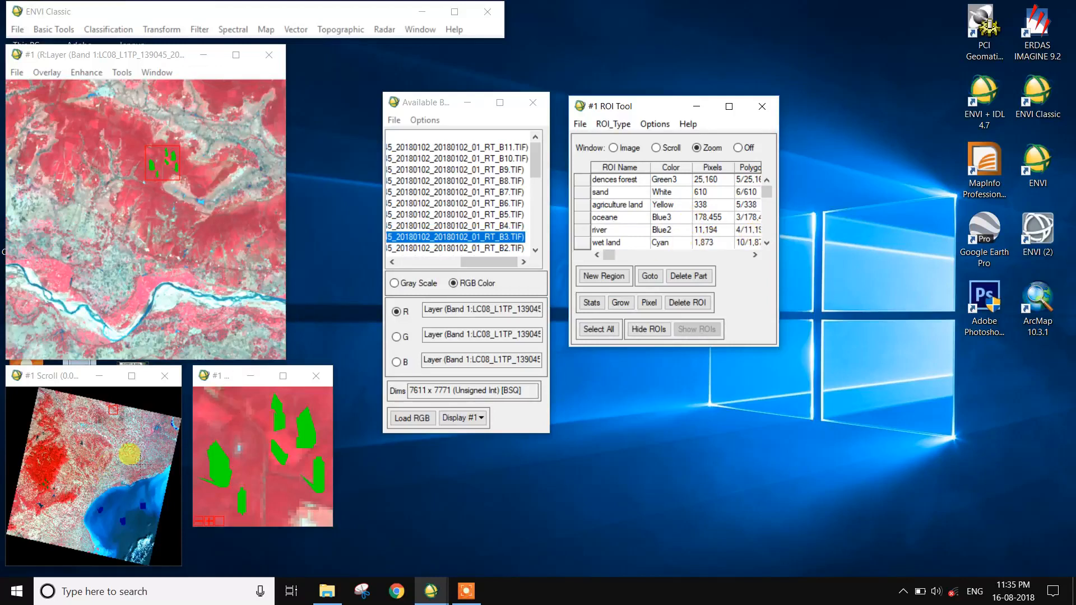
pyautogui.click(590, 122)
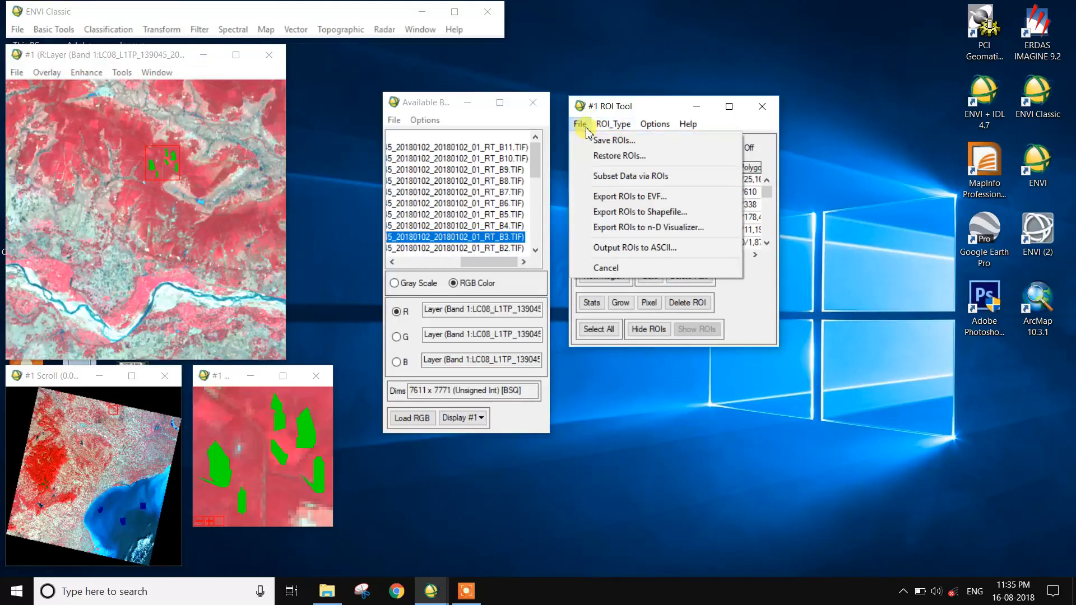
pyautogui.click(593, 138)
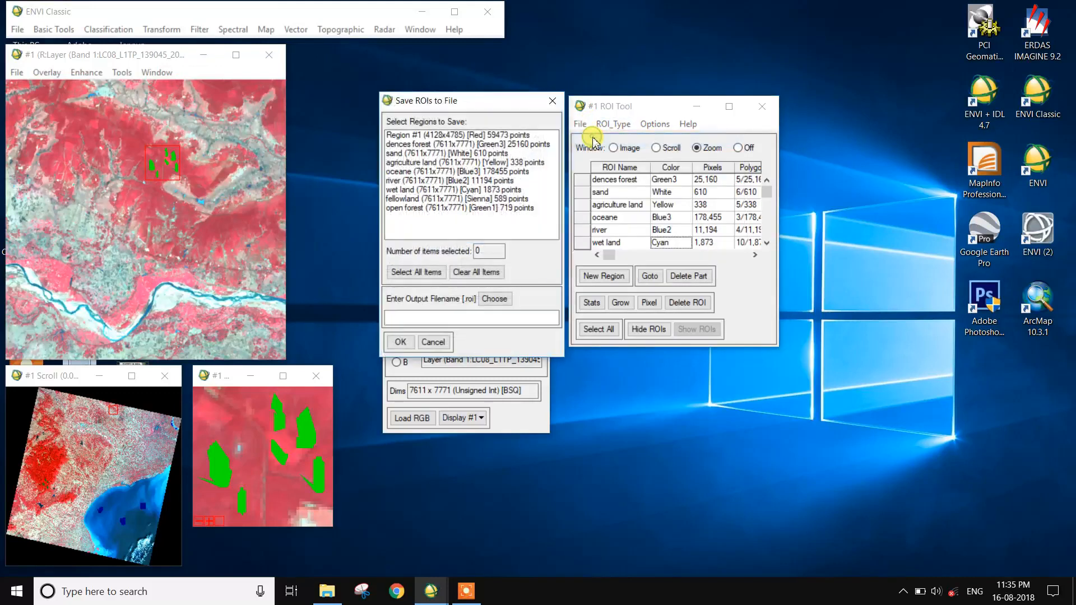
pyautogui.click(435, 274)
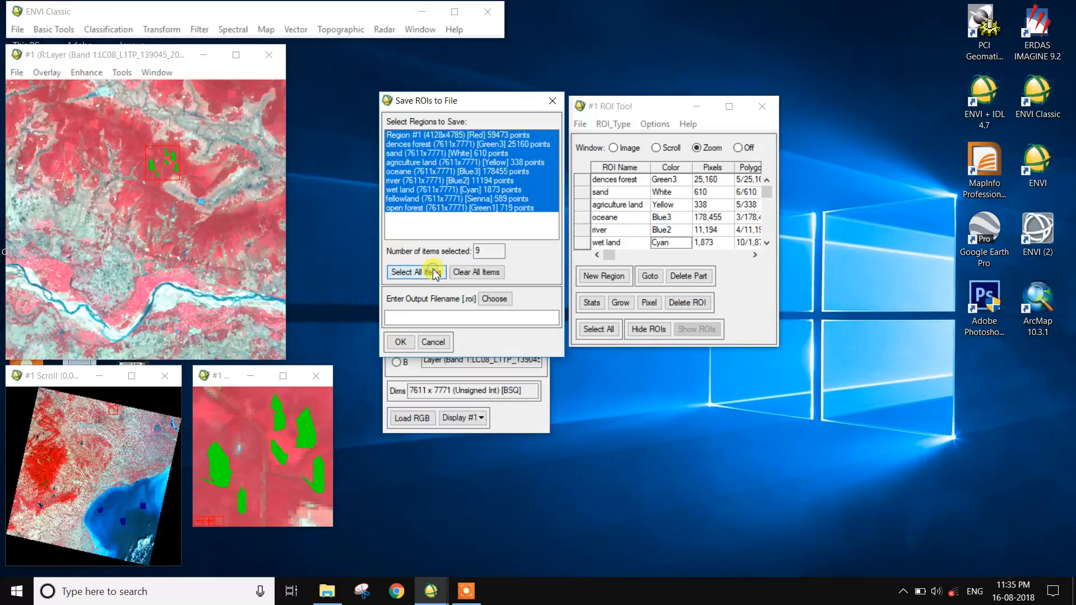
pyautogui.keyDown('ctrl'); pyautogui.click(526, 137); pyautogui.keyUp('ctrl')
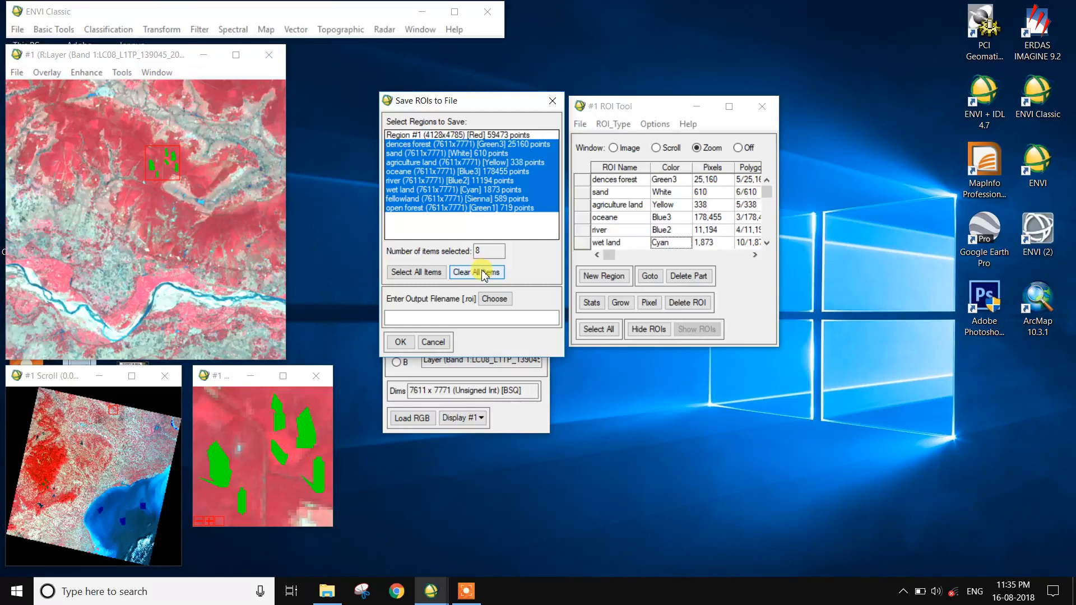
# Save the selected ROIs to a file named roi in the PD folder.
pyautogui.click(493, 298)
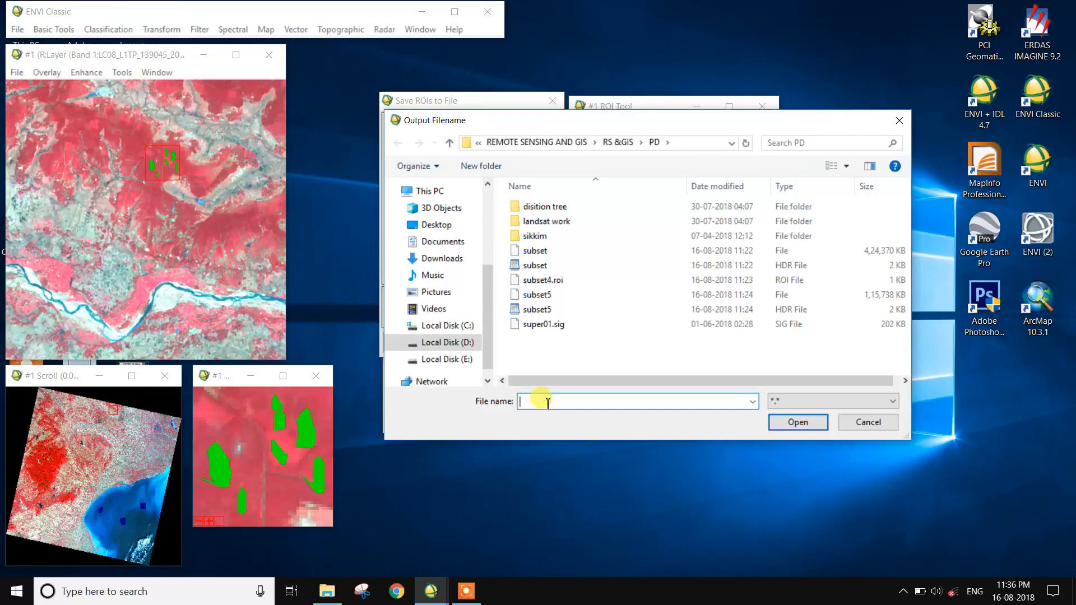
pyautogui.write('oi')
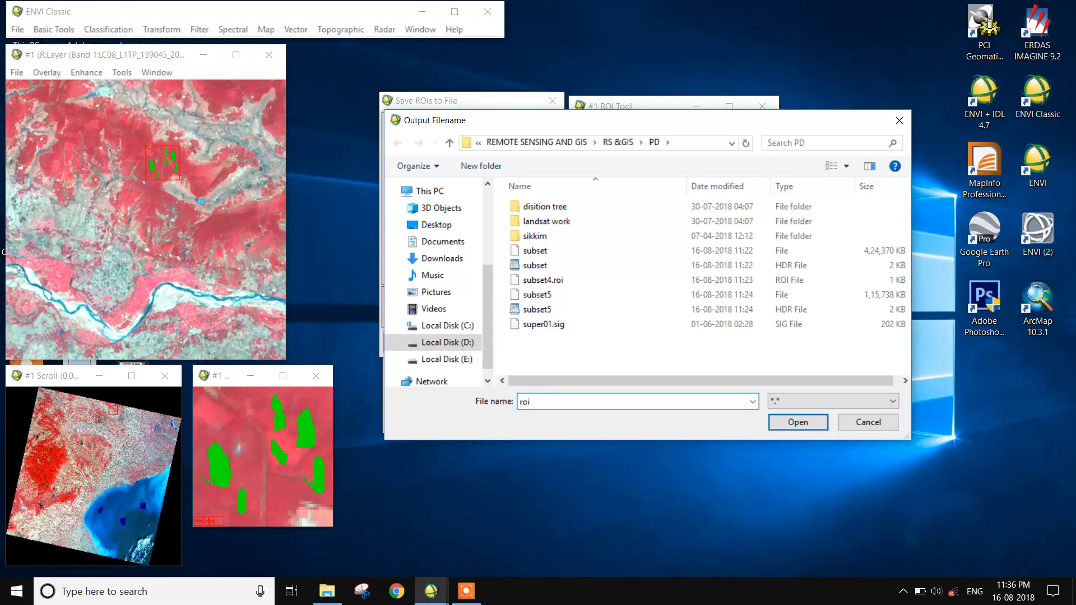
pyautogui.click(798, 422)
pyautogui.click(399, 343)
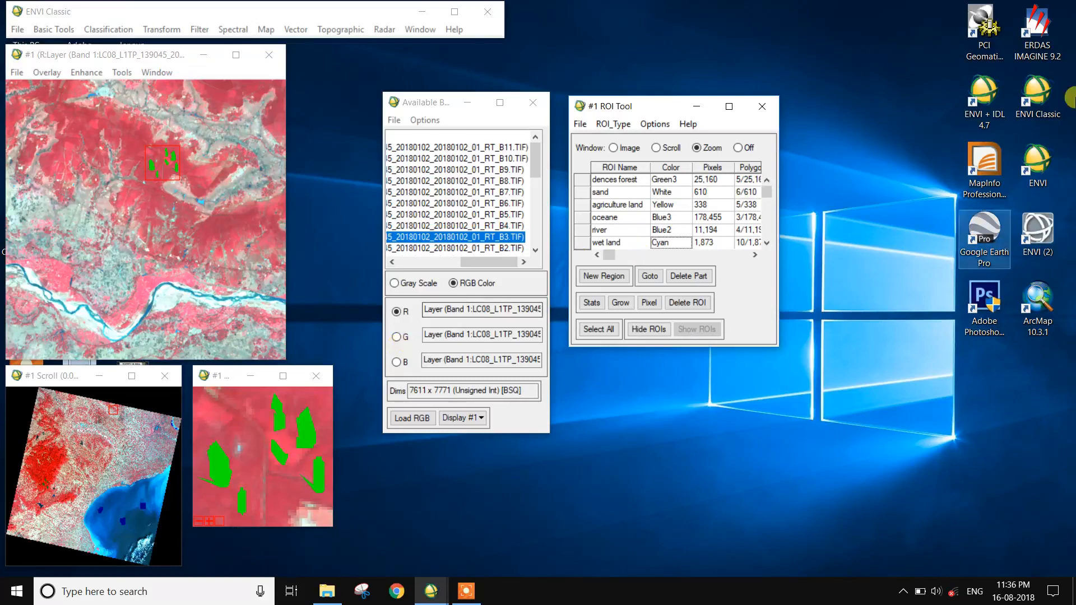
# Start a Minimum Distance supervised classification using layerstack_lansad as input with all 11 bands.
pyautogui.click(119, 29)
pyautogui.moveTo(129, 48)
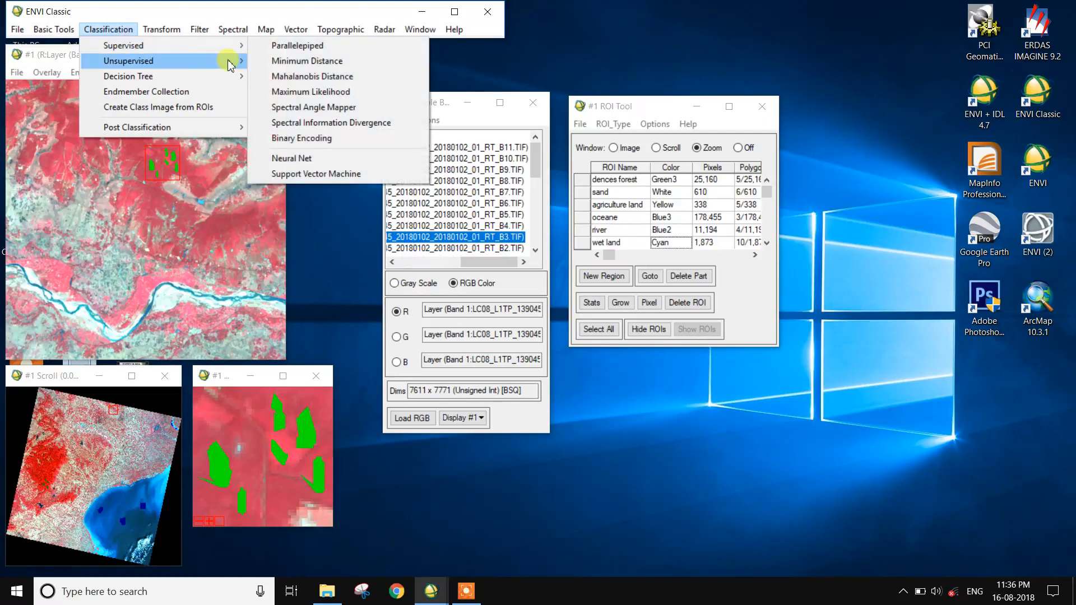
pyautogui.click(289, 62)
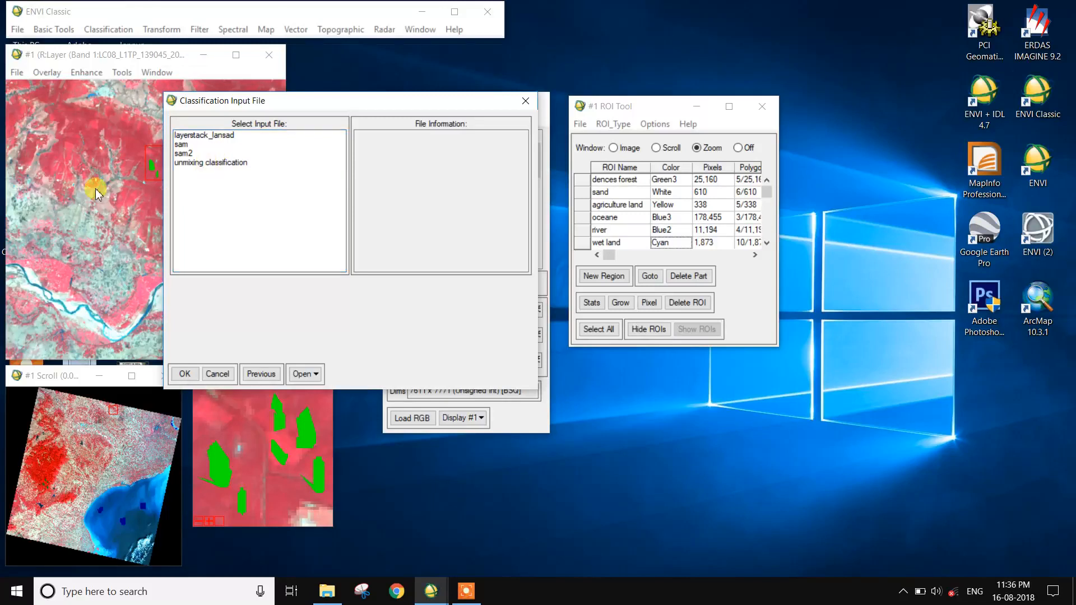
pyautogui.click(197, 137)
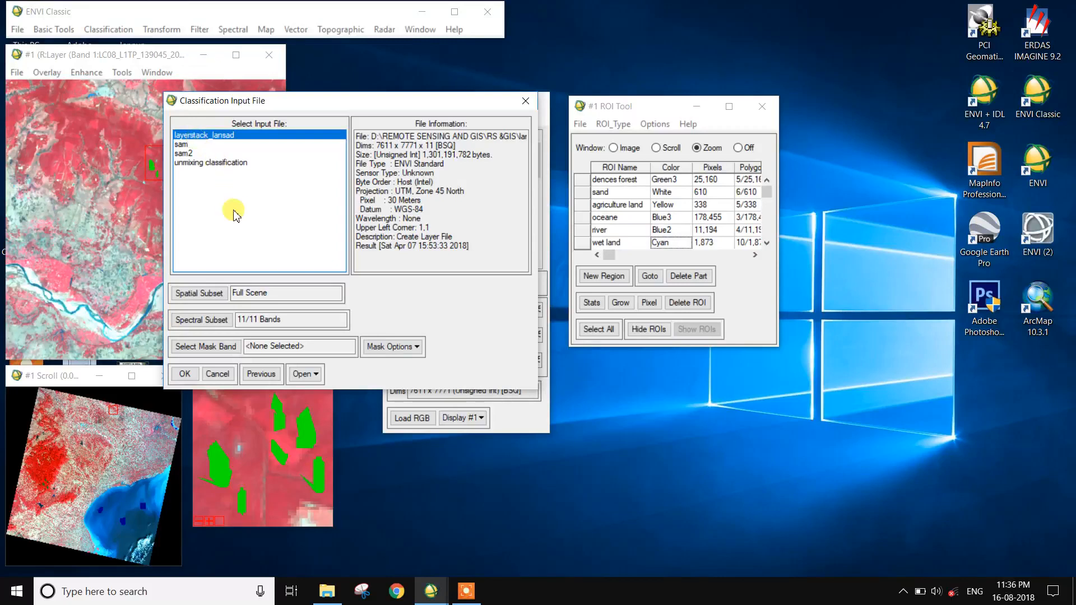
pyautogui.click(191, 374)
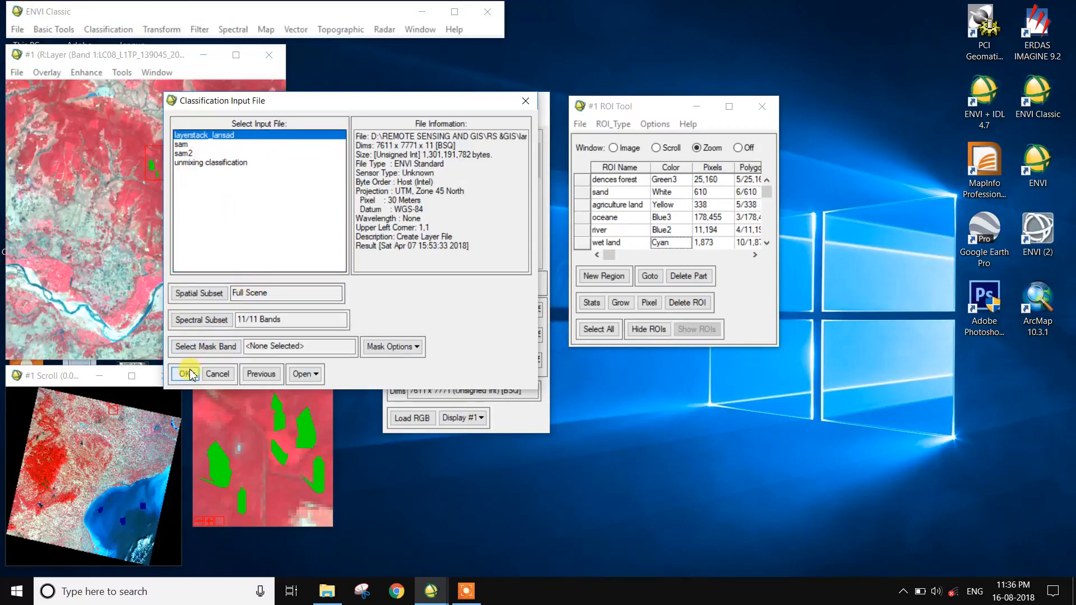
pyautogui.click(192, 320)
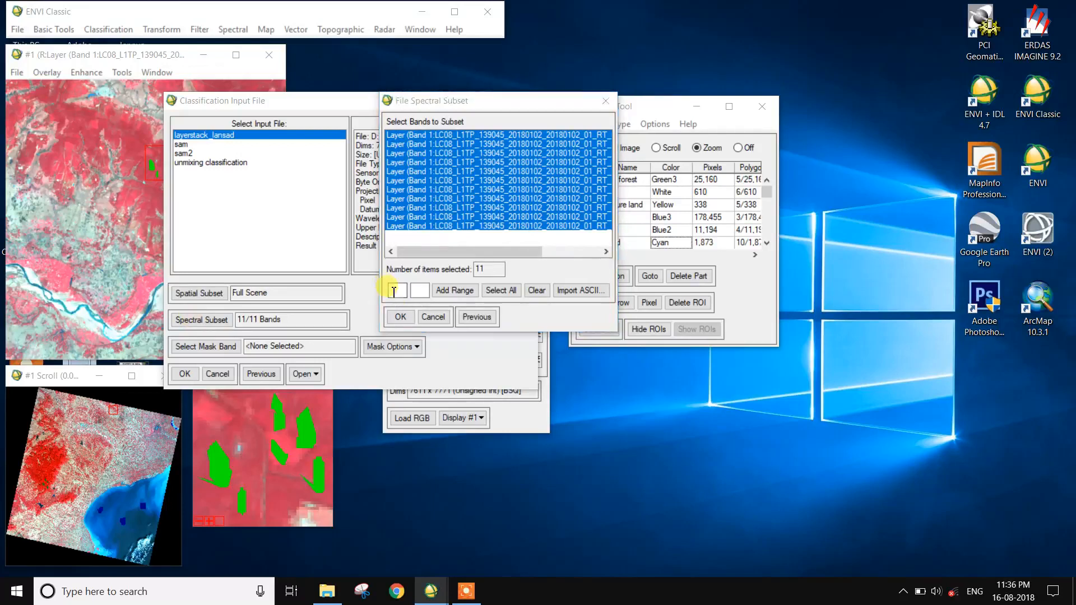
pyautogui.click(401, 317)
pyautogui.click(187, 374)
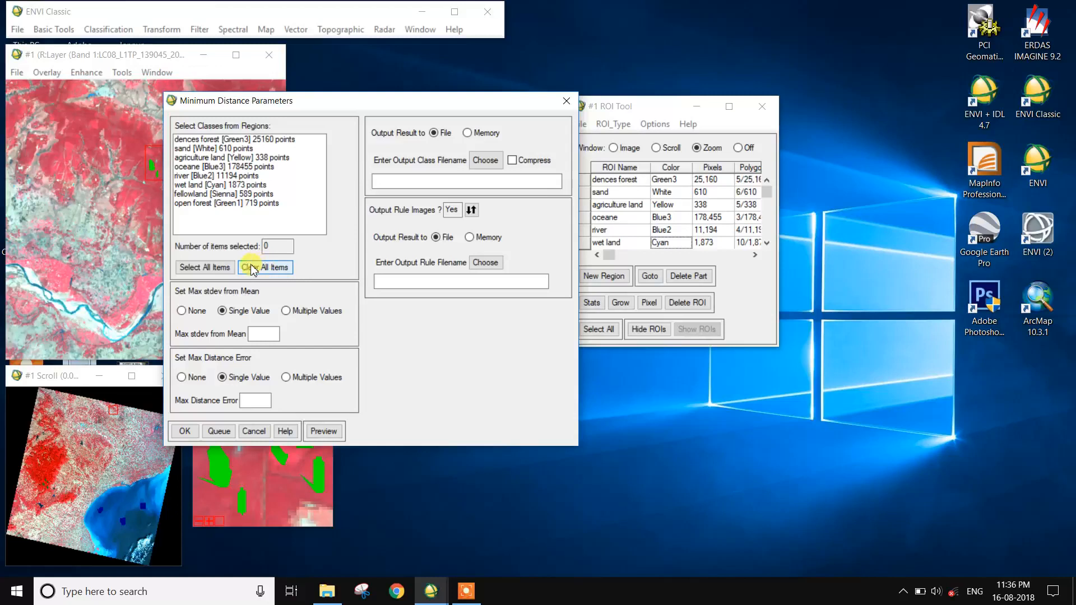
# Select all eight ROI classes and set the output class file to minimum distence to mean in the PD folder.
pyautogui.click(222, 268)
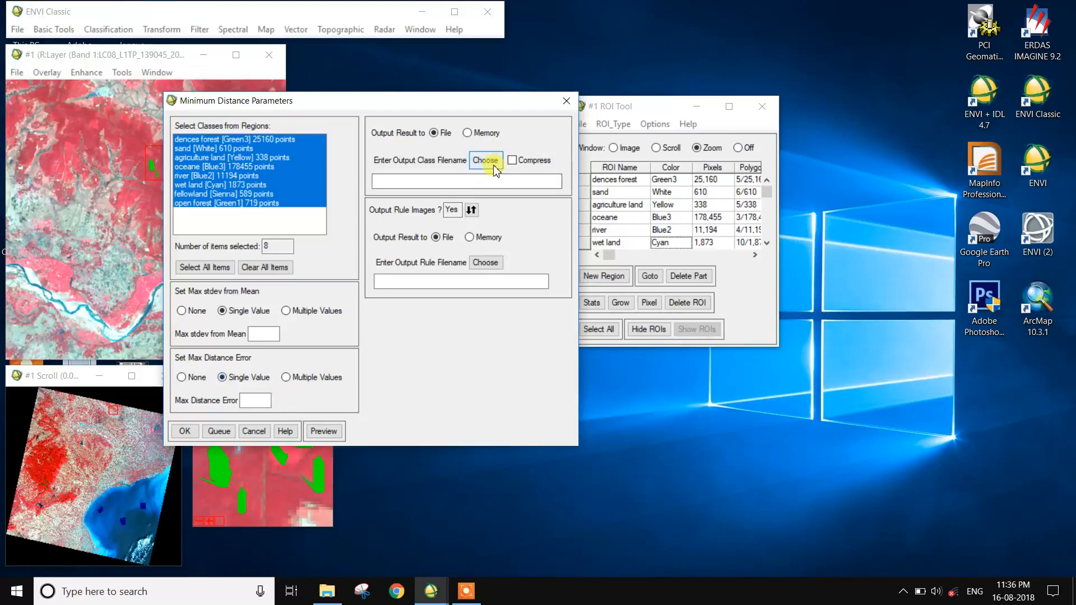
pyautogui.click(472, 210)
pyautogui.click(471, 211)
pyautogui.click(484, 160)
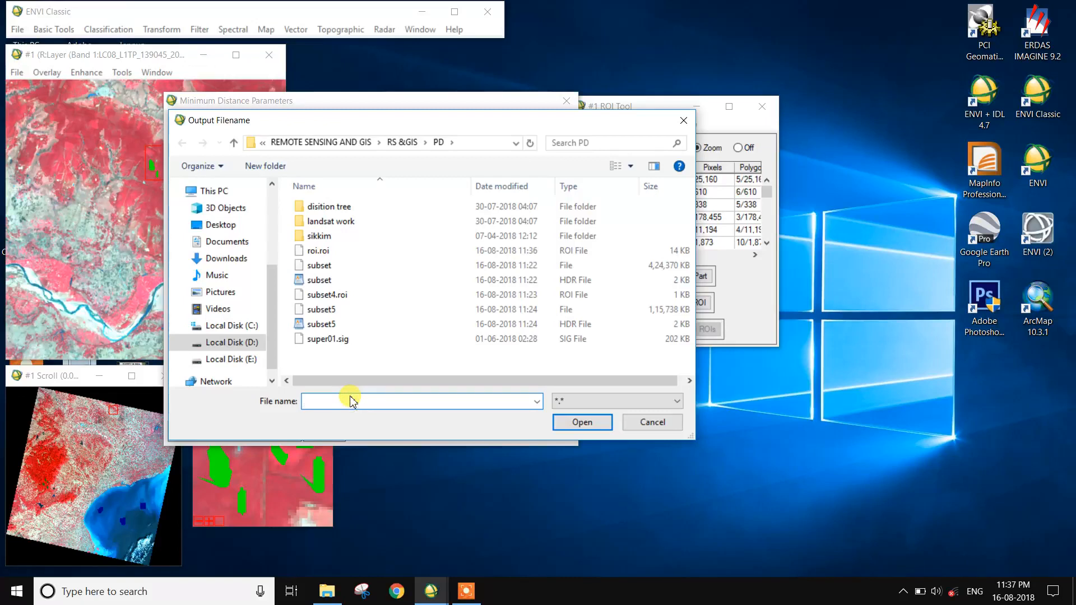
pyautogui.write('minimum distence  to mea')
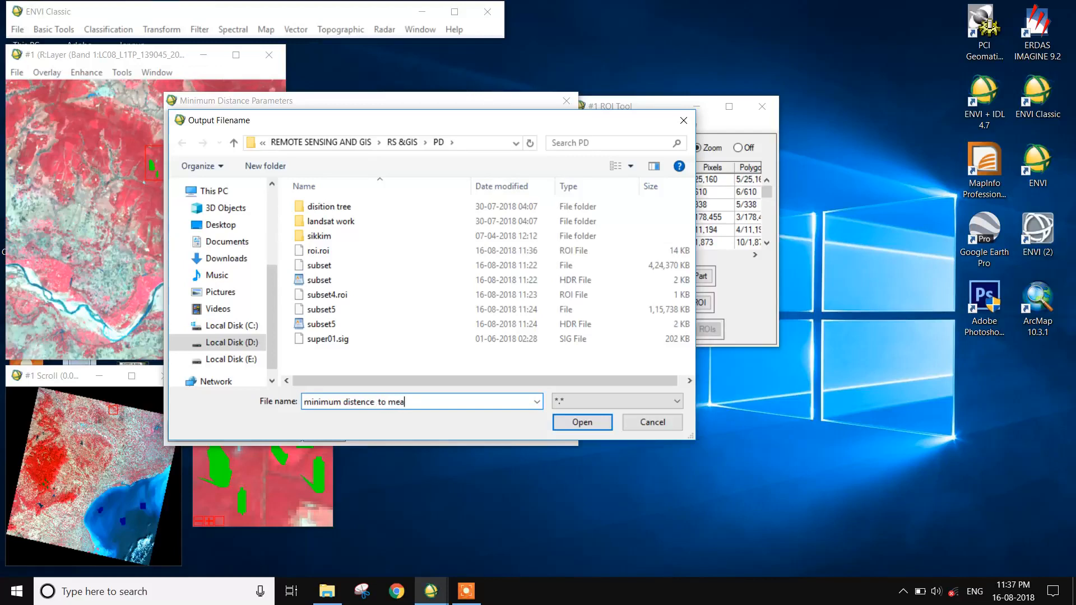
pyautogui.press('Return')
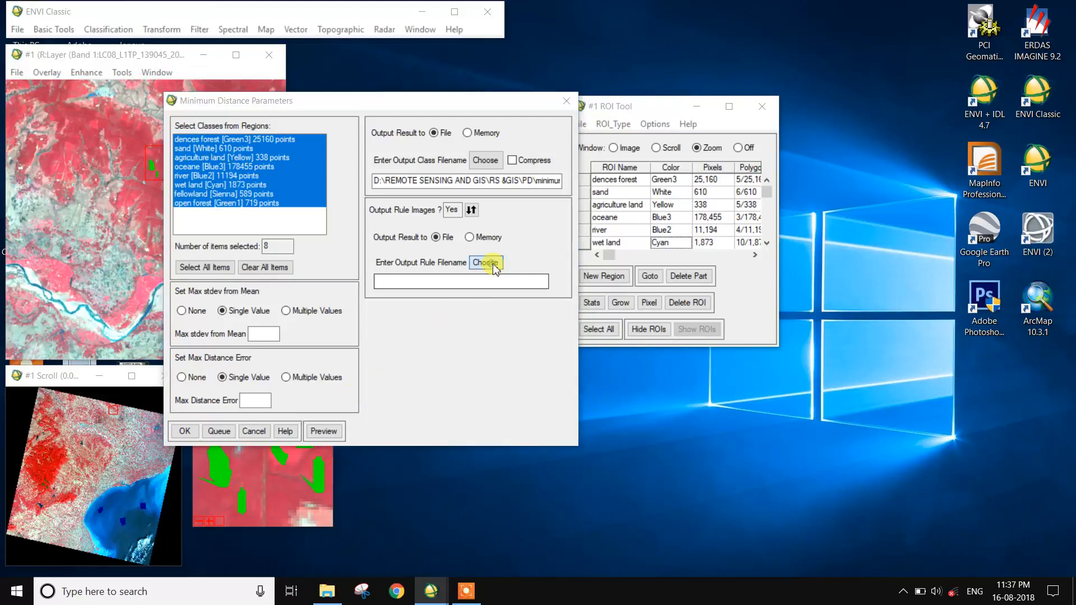
# Set the rule image output file to minimum distences to mean 1 and run the classification.
pyautogui.click(486, 263)
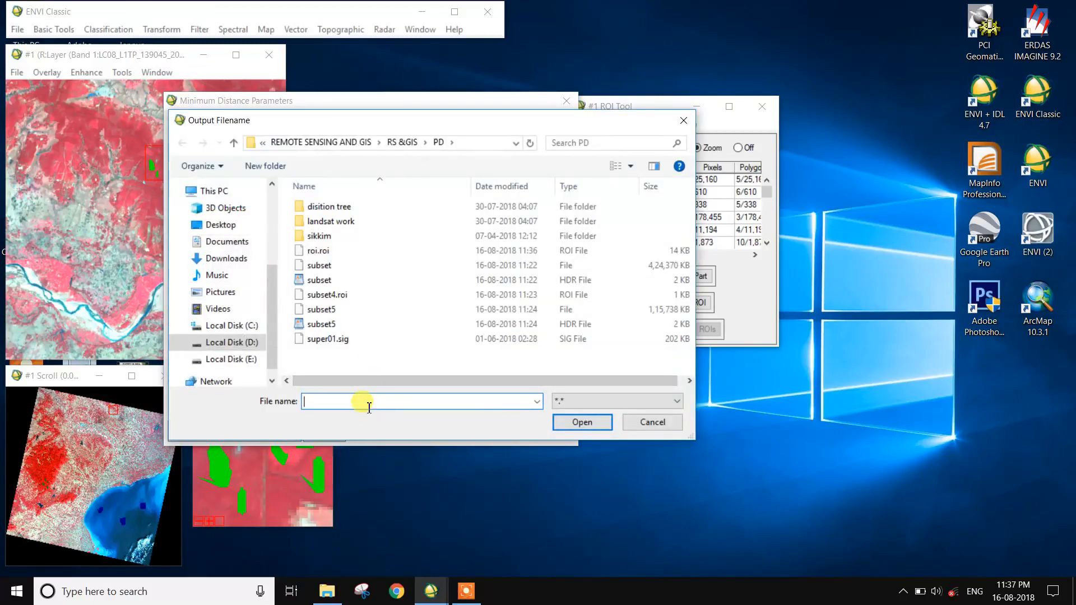
pyautogui.write('minimum distences to mean 1')
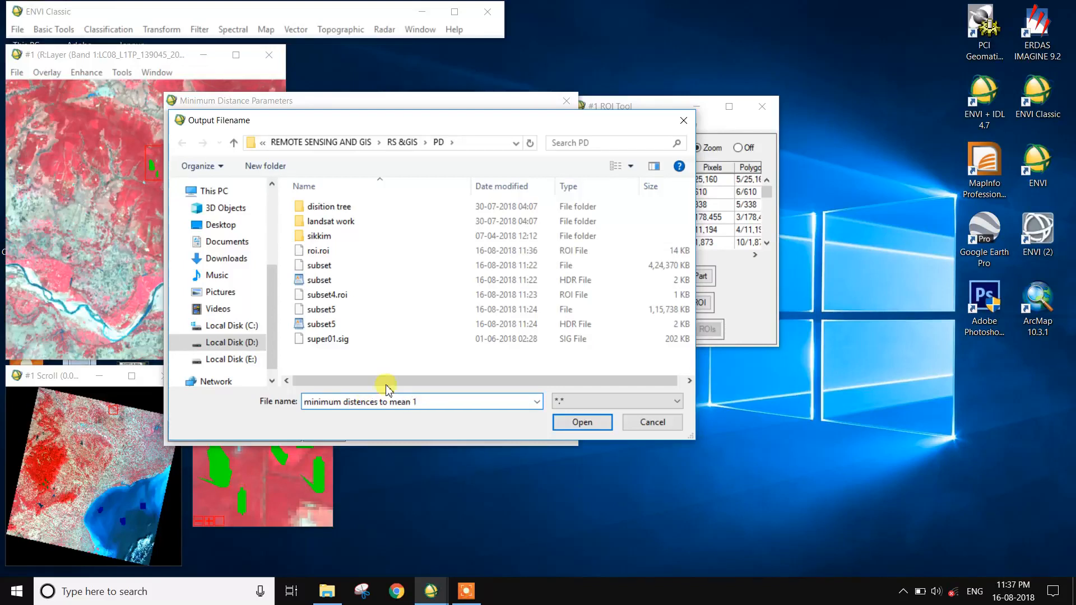
pyautogui.click(578, 423)
pyautogui.click(185, 432)
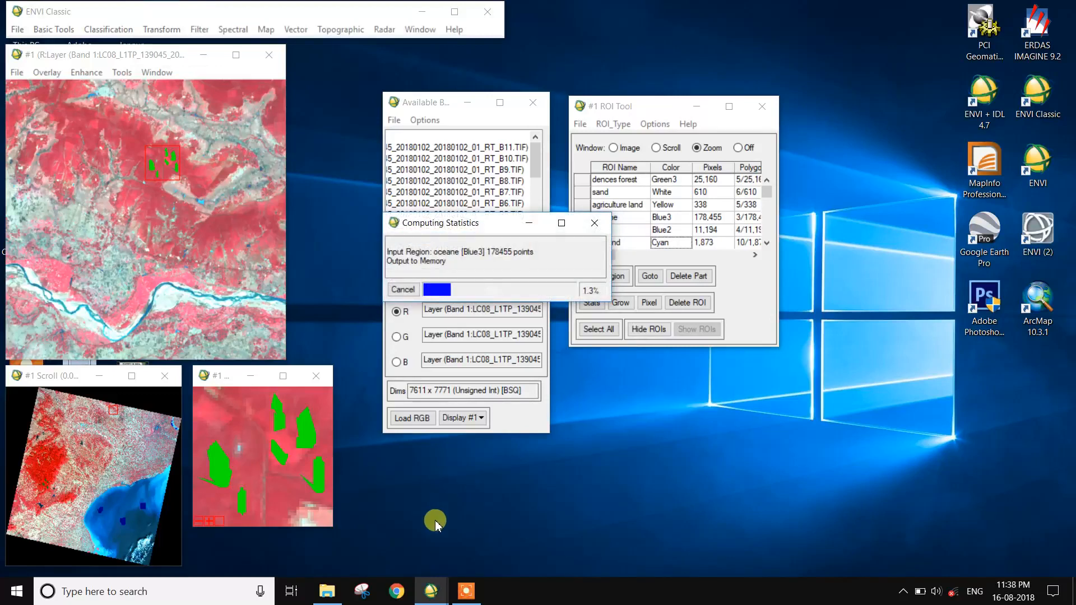
pyautogui.click(465, 591)
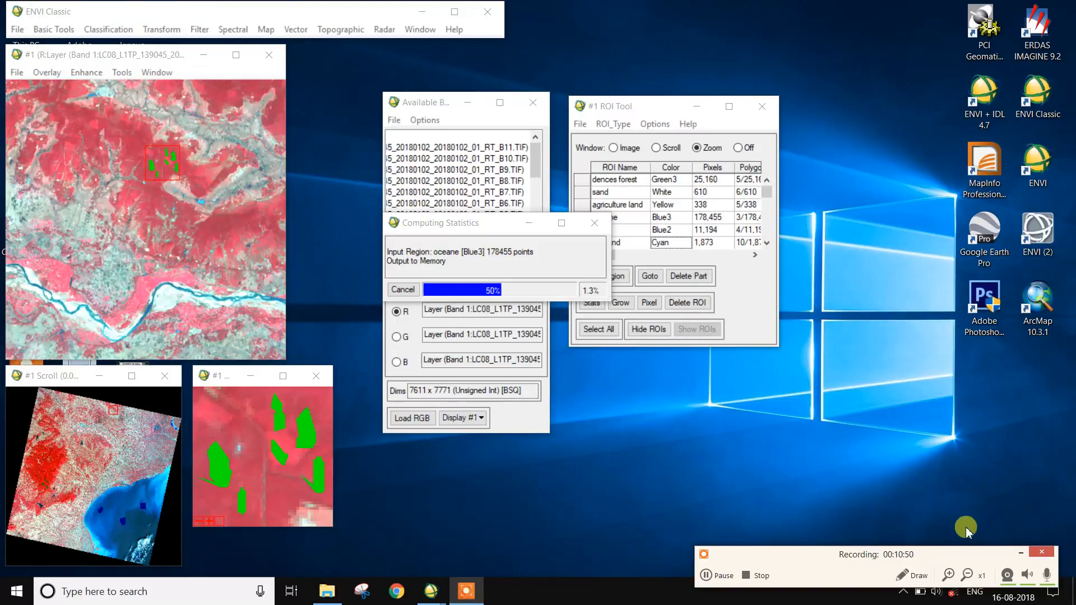
pyautogui.click(1022, 553)
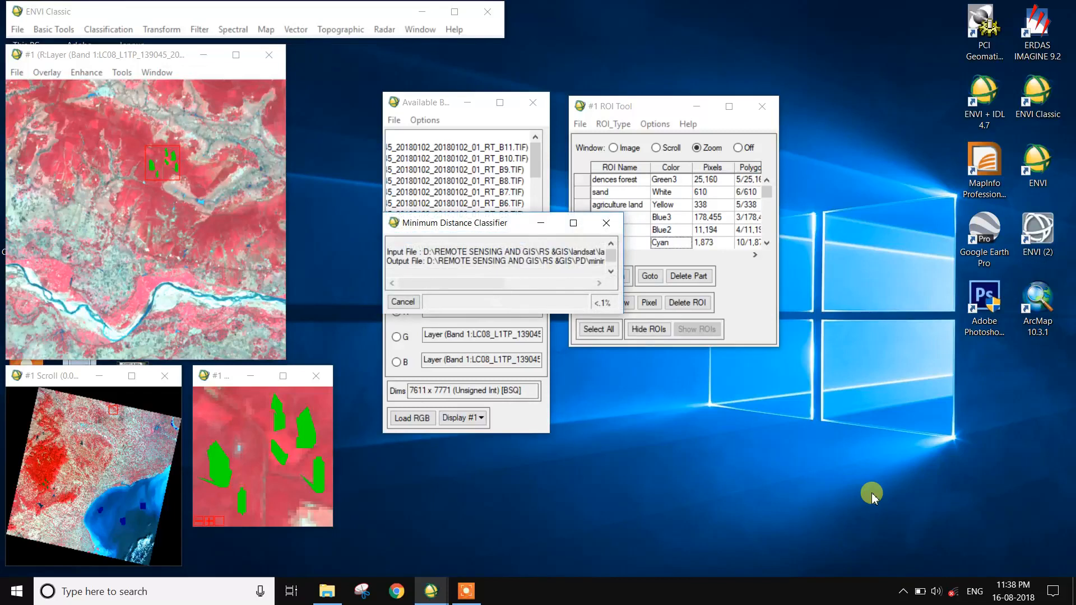
pyautogui.click(466, 591)
pyautogui.click(720, 574)
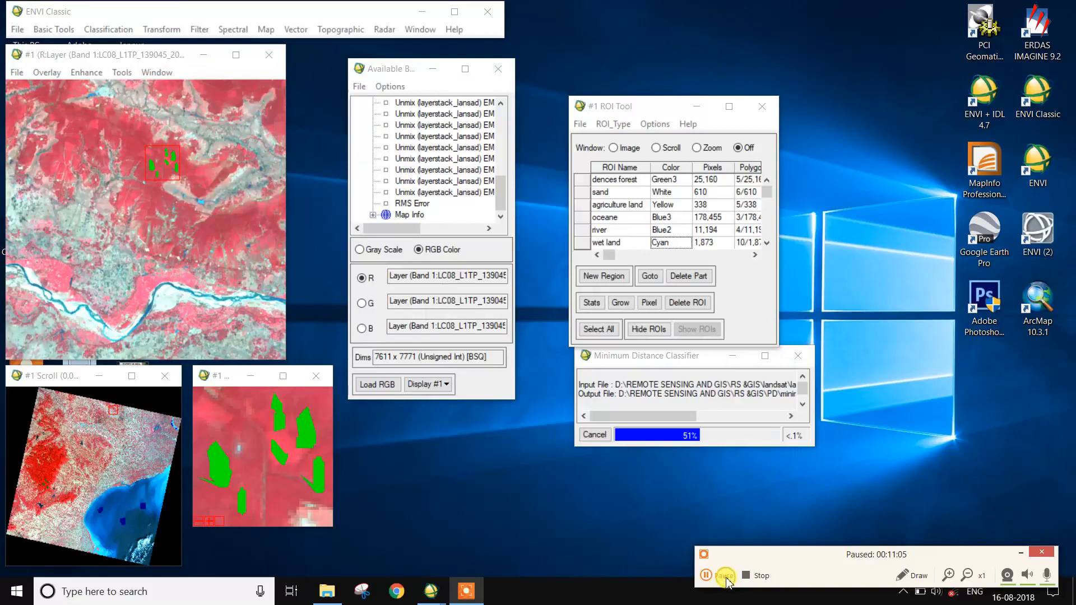
pyautogui.click(726, 580)
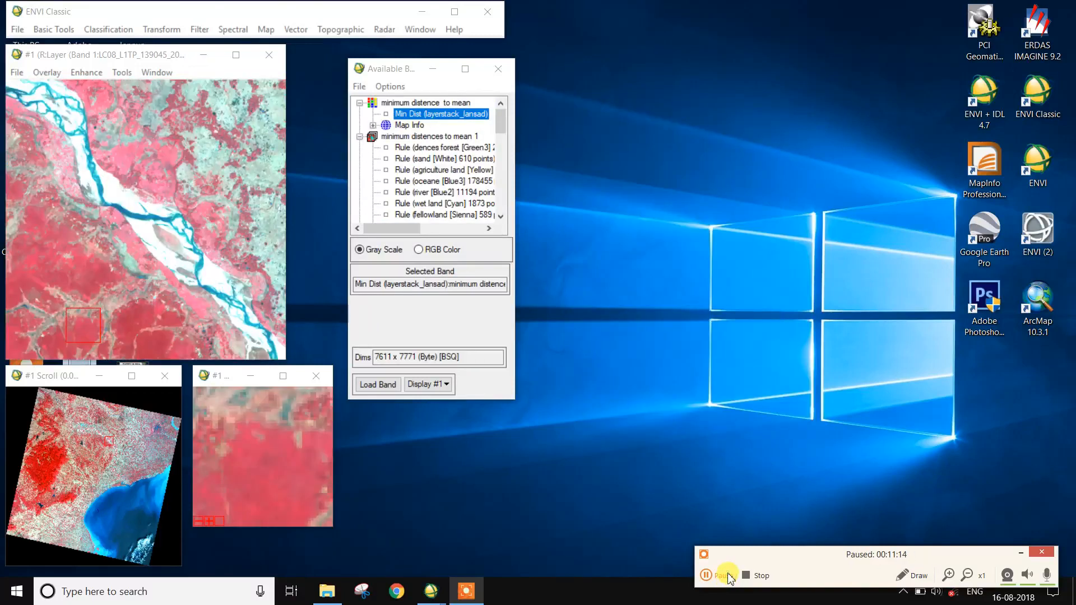
pyautogui.click(723, 576)
pyautogui.click(1021, 552)
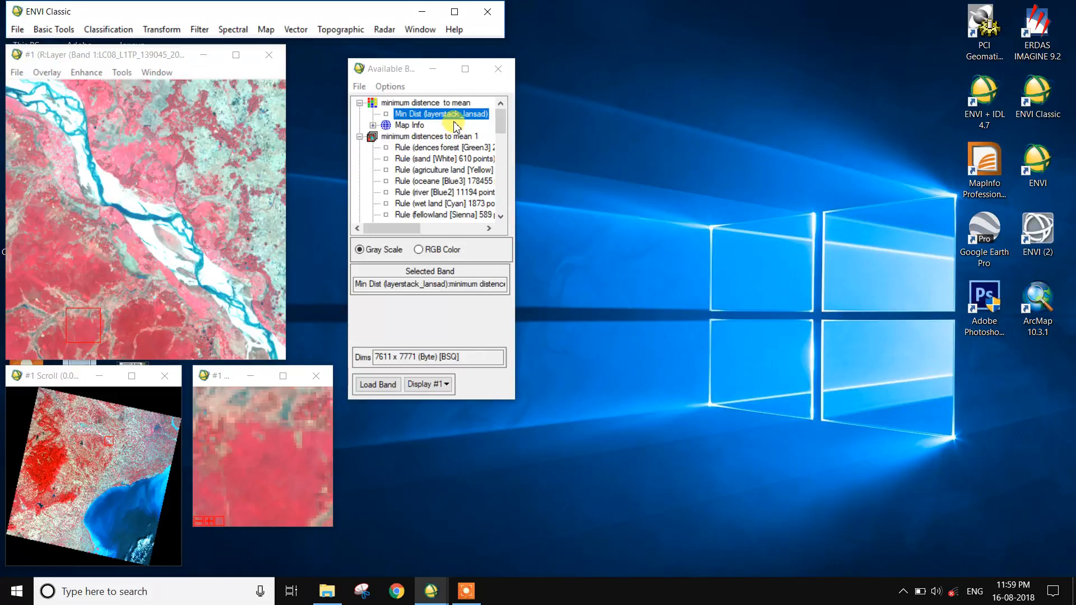
# Load the Min Dist classification band in gray scale into a new display.
pyautogui.click(387, 254)
pyautogui.click(440, 384)
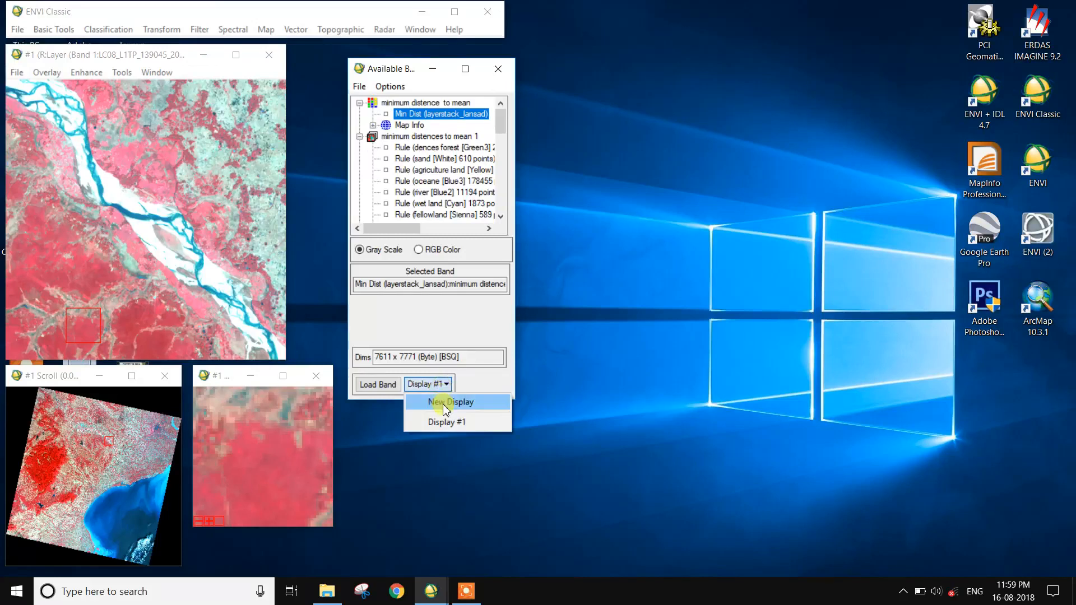
pyautogui.click(444, 402)
pyautogui.click(386, 386)
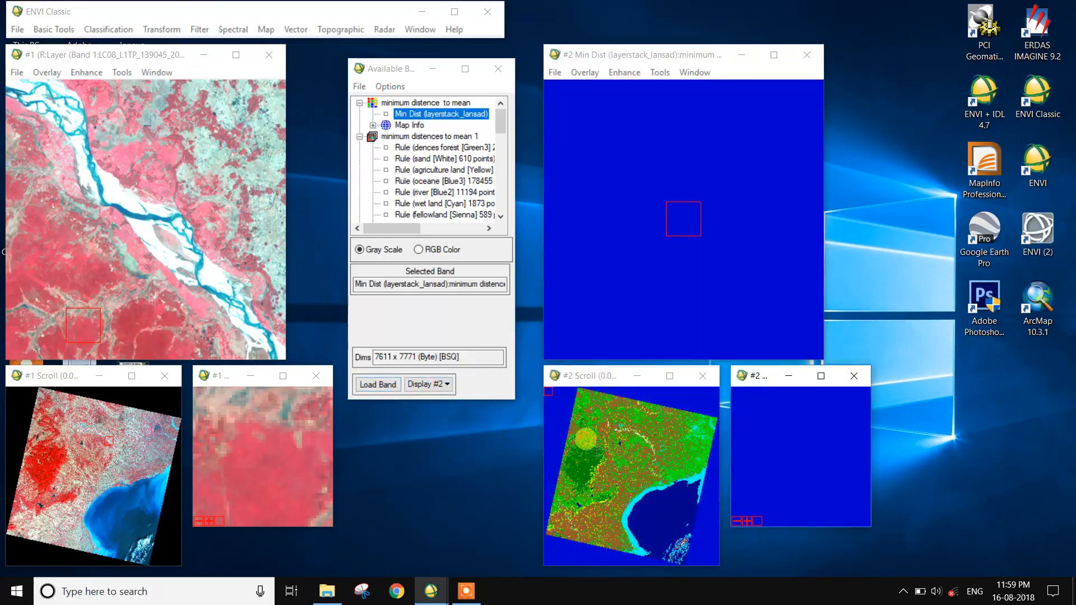
# Link display #1 and display #2 with dynamic overlay on.
pyautogui.click(592, 447)
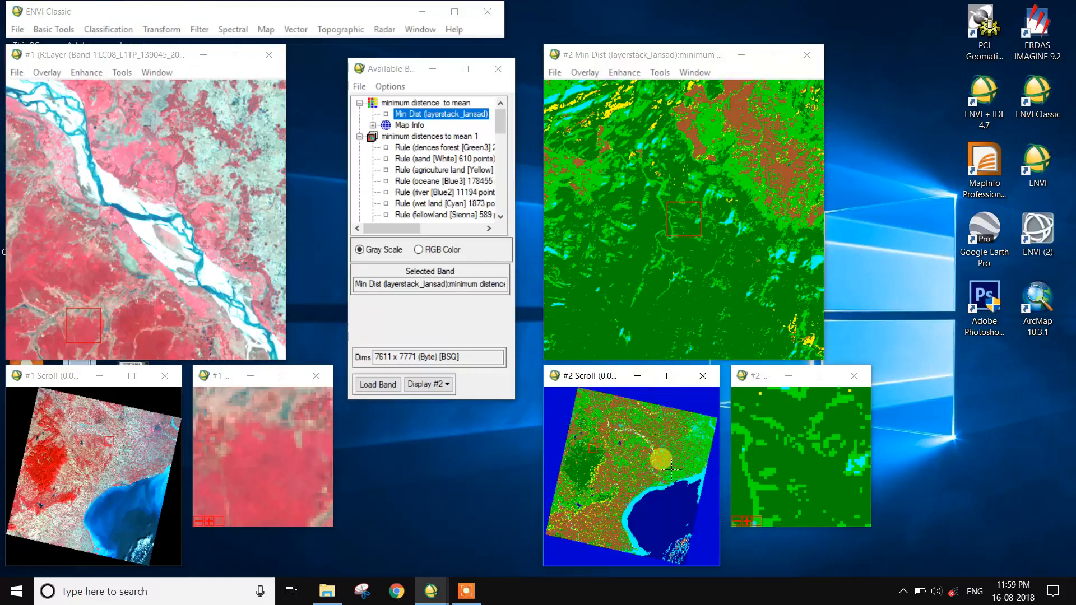
pyautogui.click(646, 437)
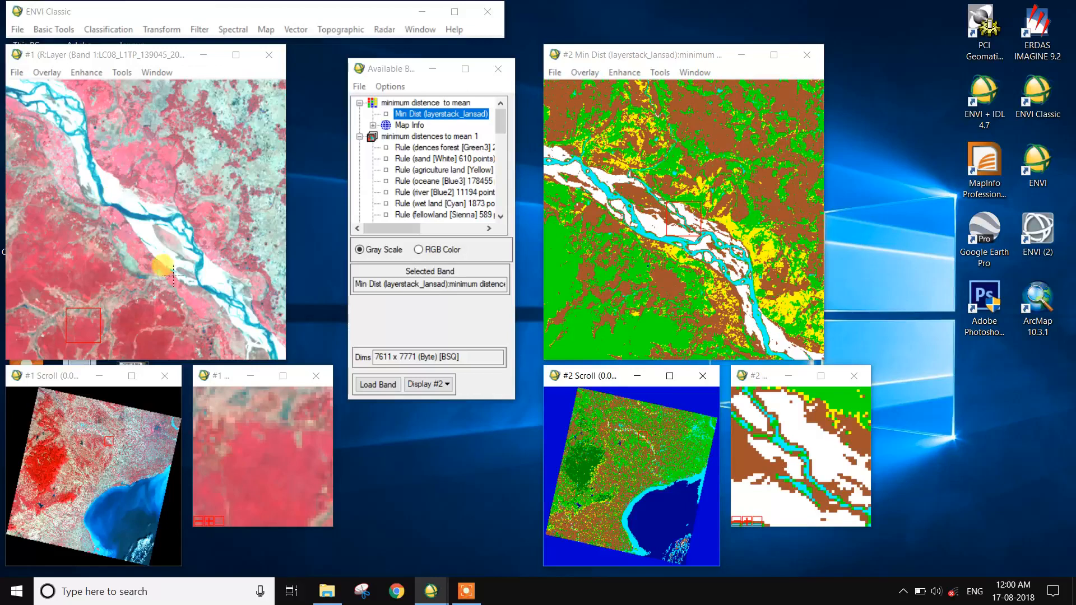
pyautogui.click(661, 73)
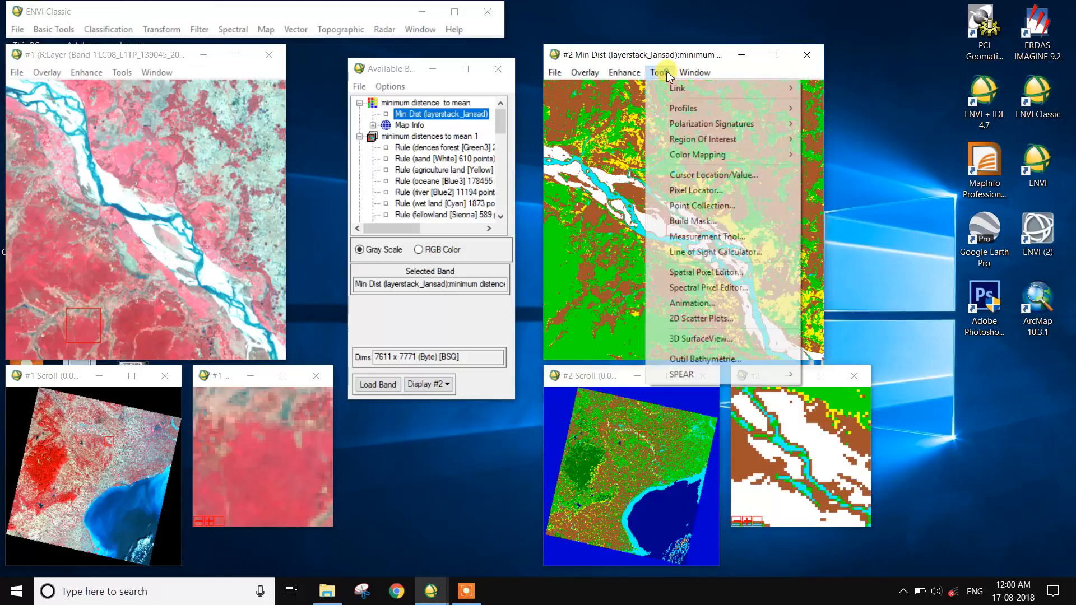
pyautogui.moveTo(678, 89)
pyautogui.click(839, 92)
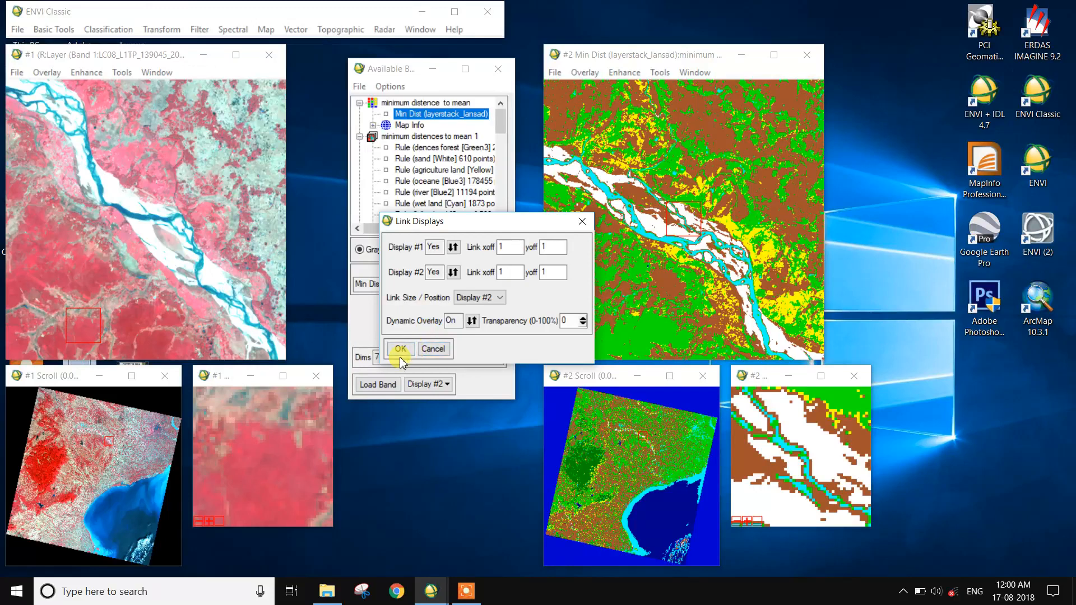
pyautogui.click(400, 350)
# Compare the classified result with the false-color composite near the river using the dynamic overlay.
pyautogui.click(157, 250)
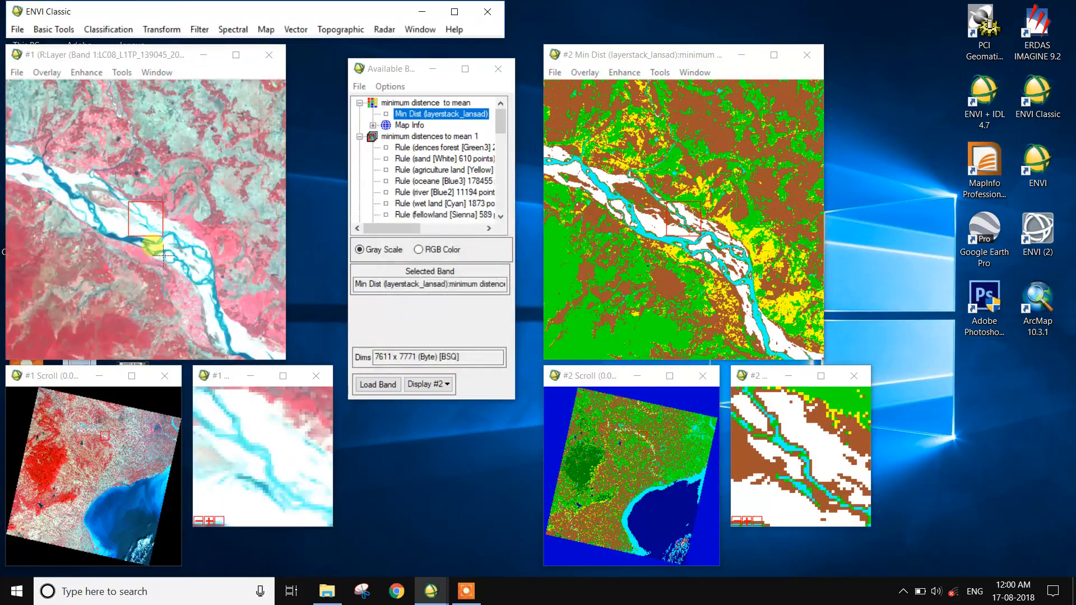
pyautogui.click(164, 255)
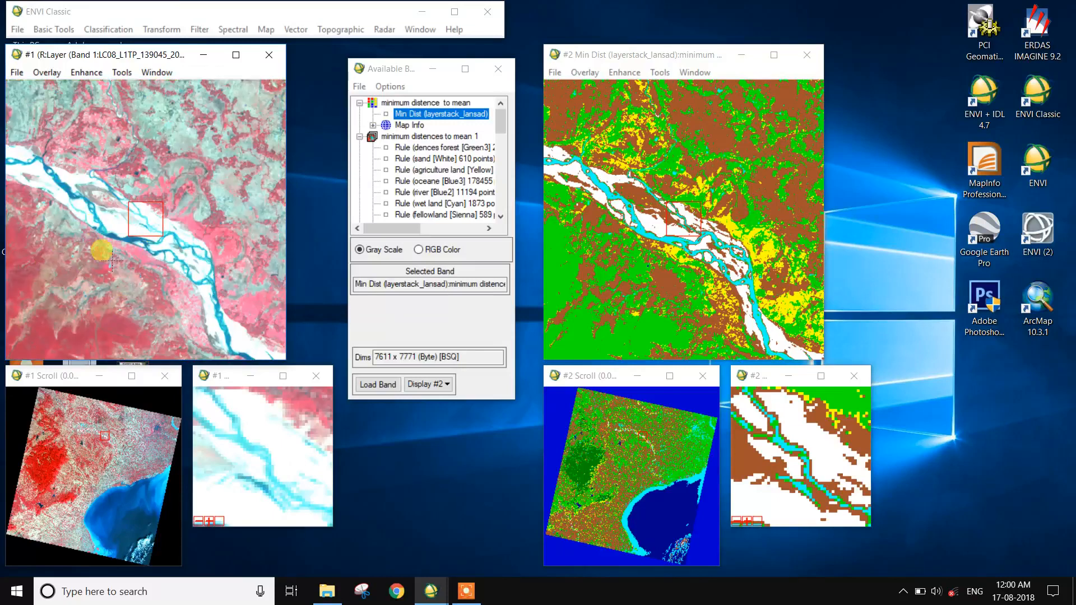
pyautogui.click(120, 223)
pyautogui.moveTo(123, 224); pyautogui.dragTo(112, 225)
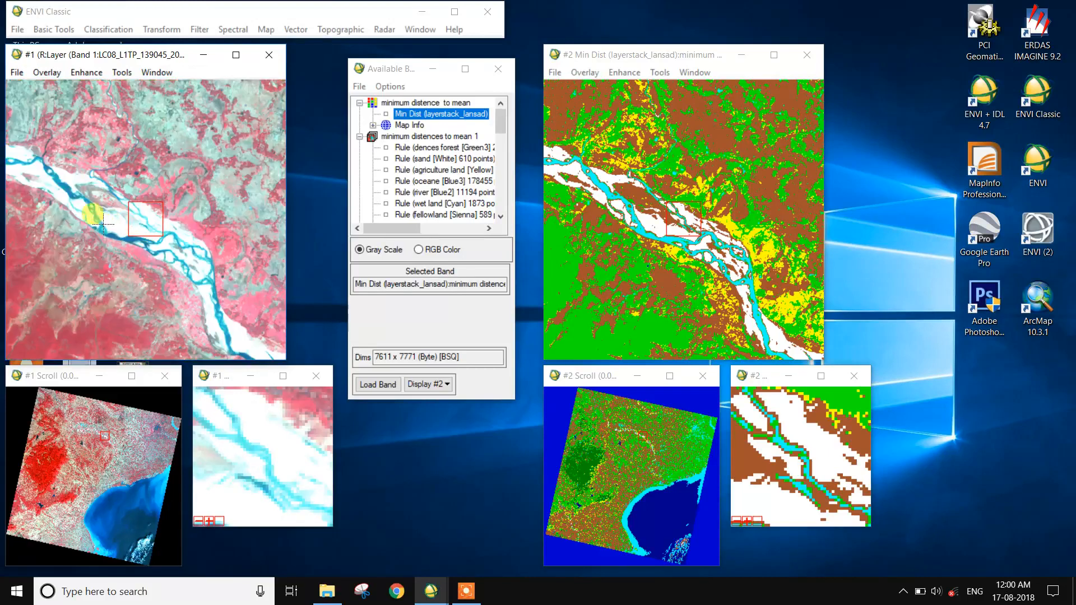
pyautogui.click(116, 119)
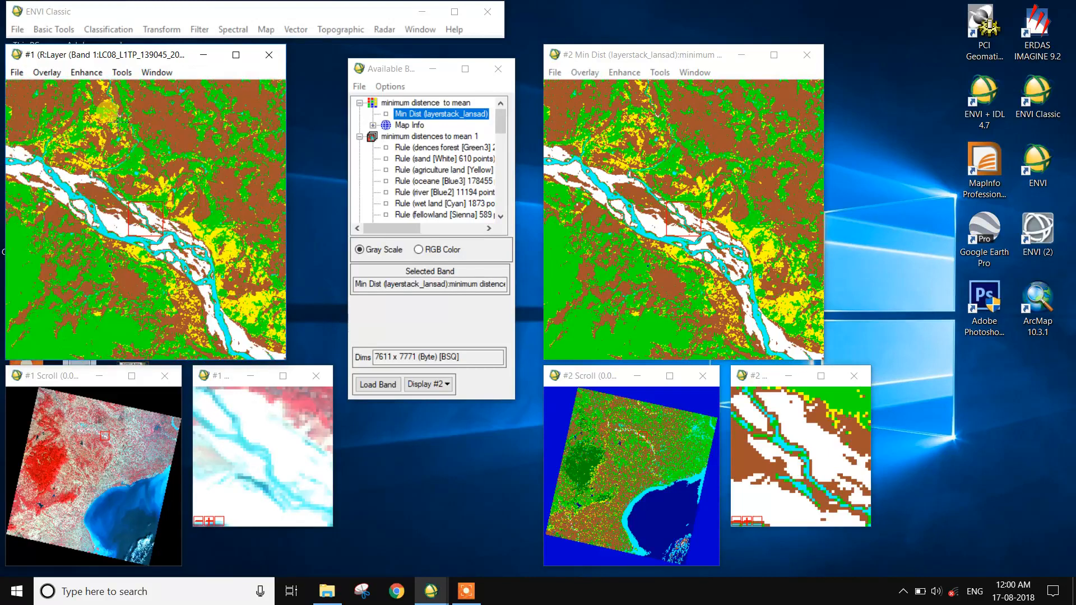
pyautogui.click(119, 126)
# Pan the linked displays to several other areas to compare classes against the composite image.
pyautogui.click(614, 113)
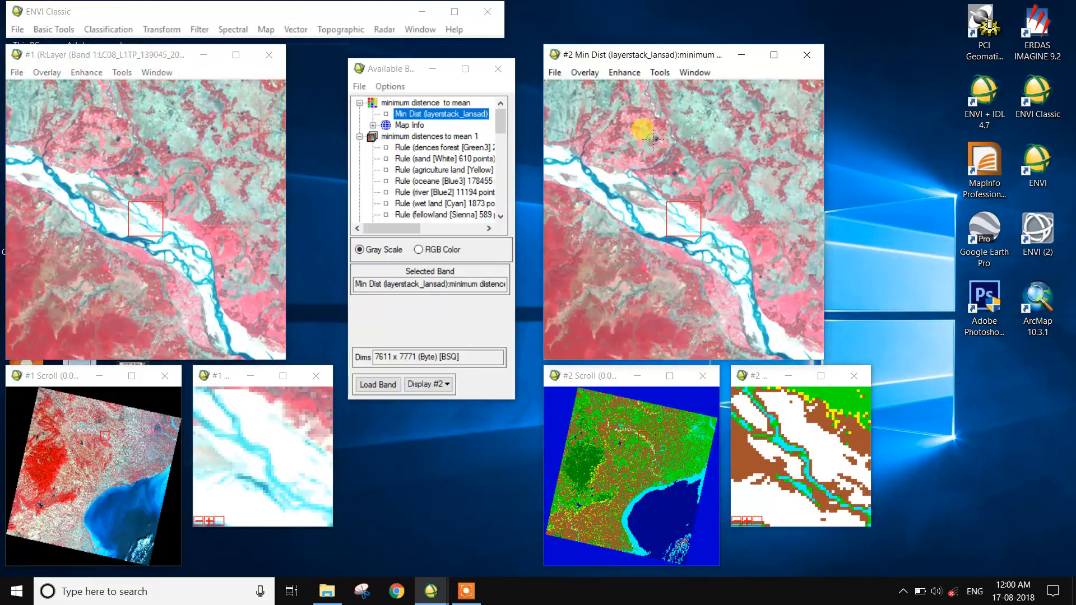
pyautogui.click(174, 430)
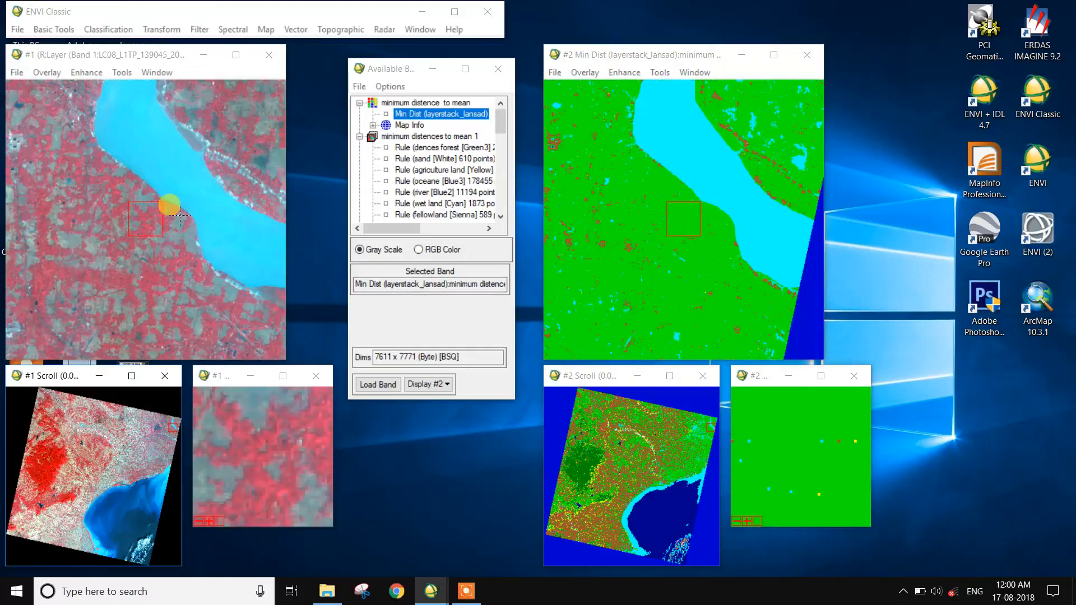
pyautogui.click(214, 193)
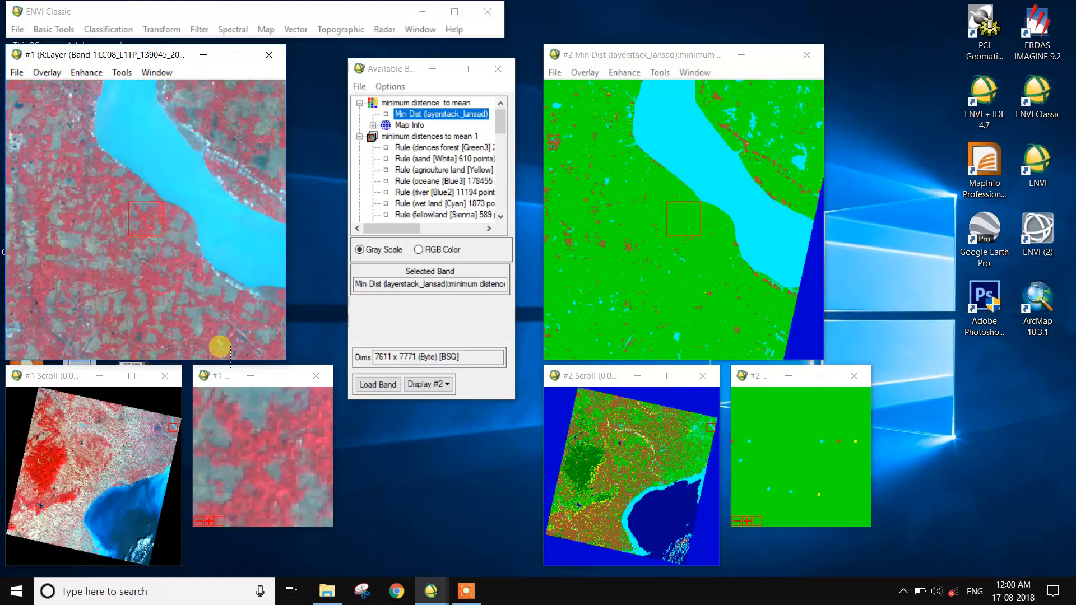
pyautogui.click(139, 471)
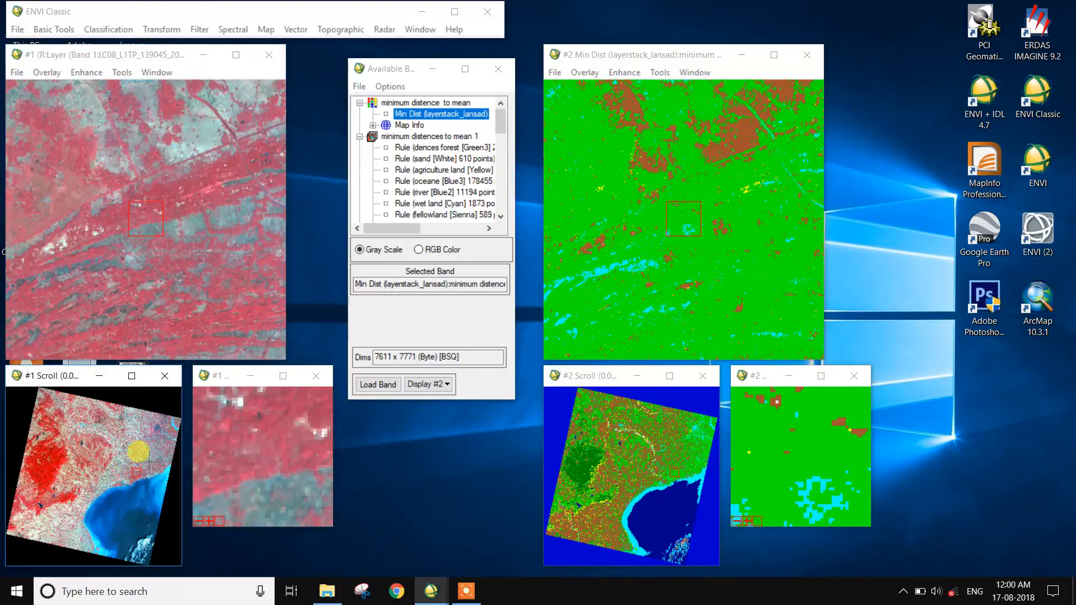
pyautogui.click(153, 455)
pyautogui.click(151, 451)
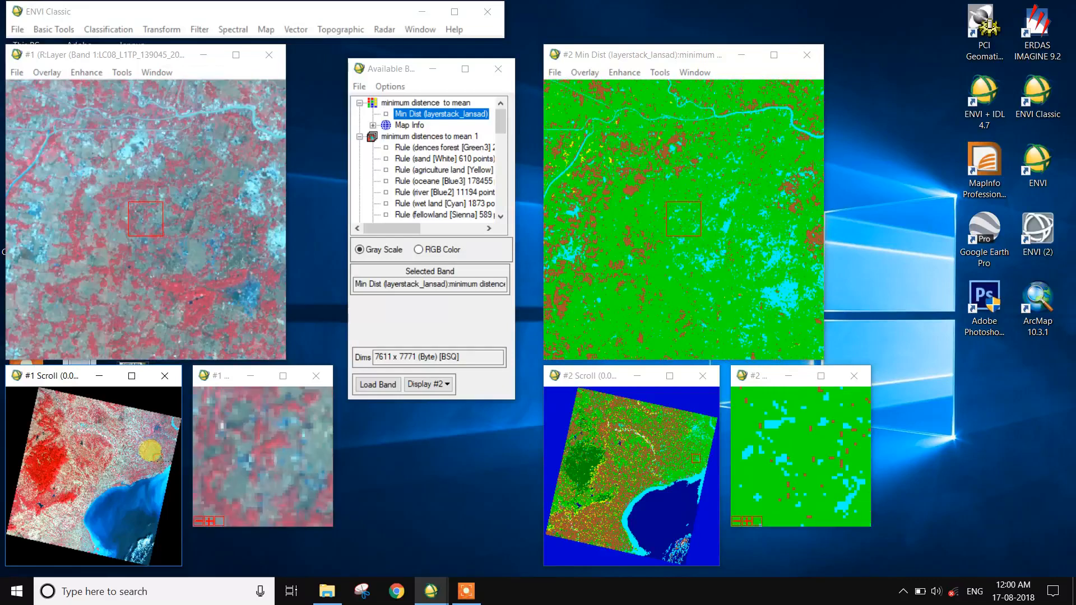
pyautogui.click(156, 453)
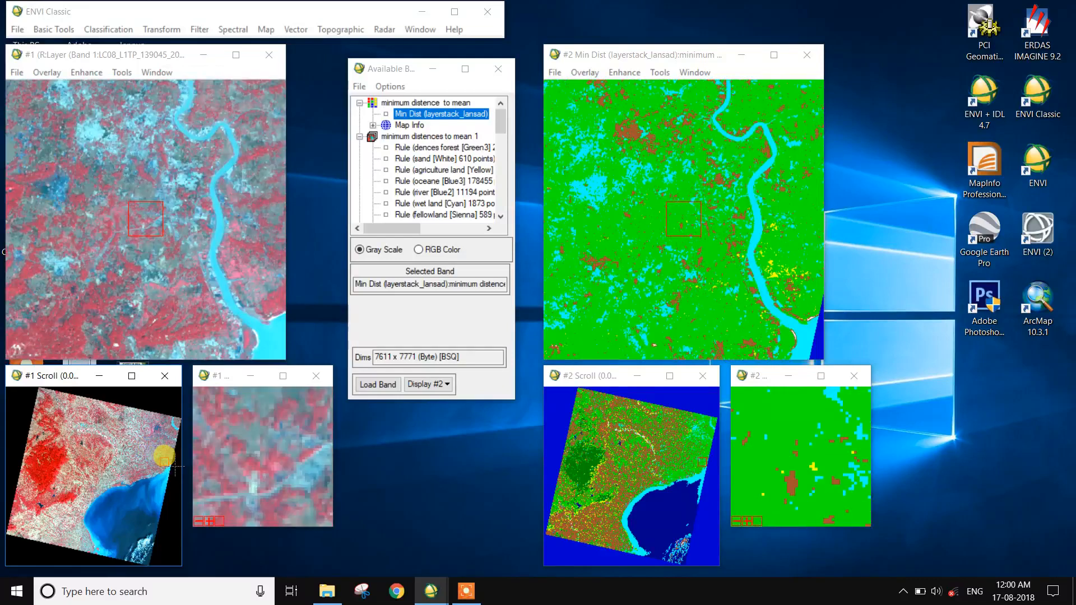
pyautogui.click(150, 448)
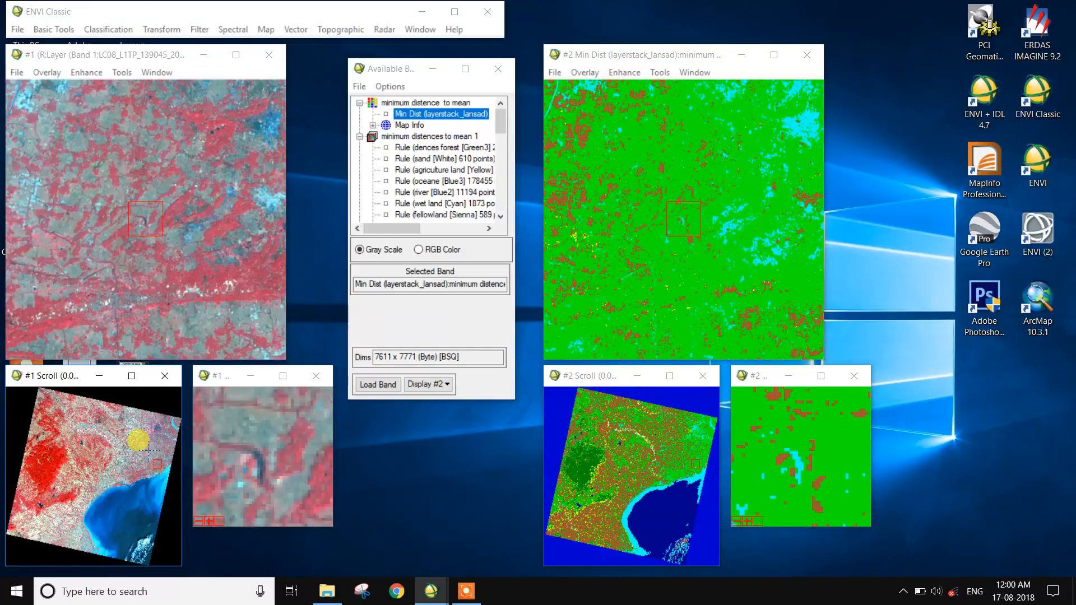
pyautogui.click(135, 509)
pyautogui.click(229, 292)
pyautogui.click(658, 248)
pyautogui.click(188, 253)
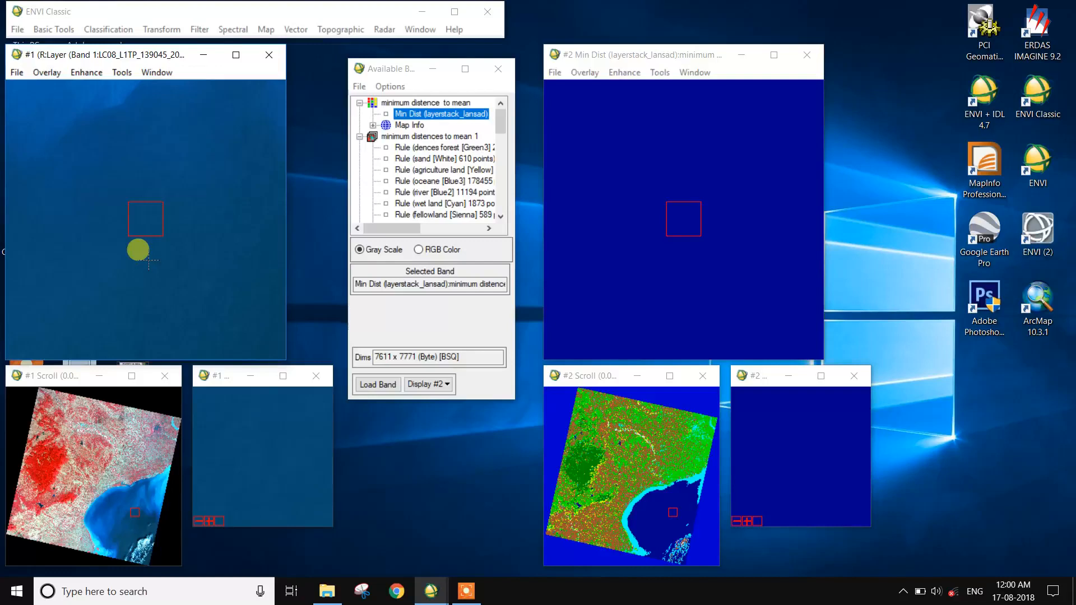
pyautogui.click(44, 472)
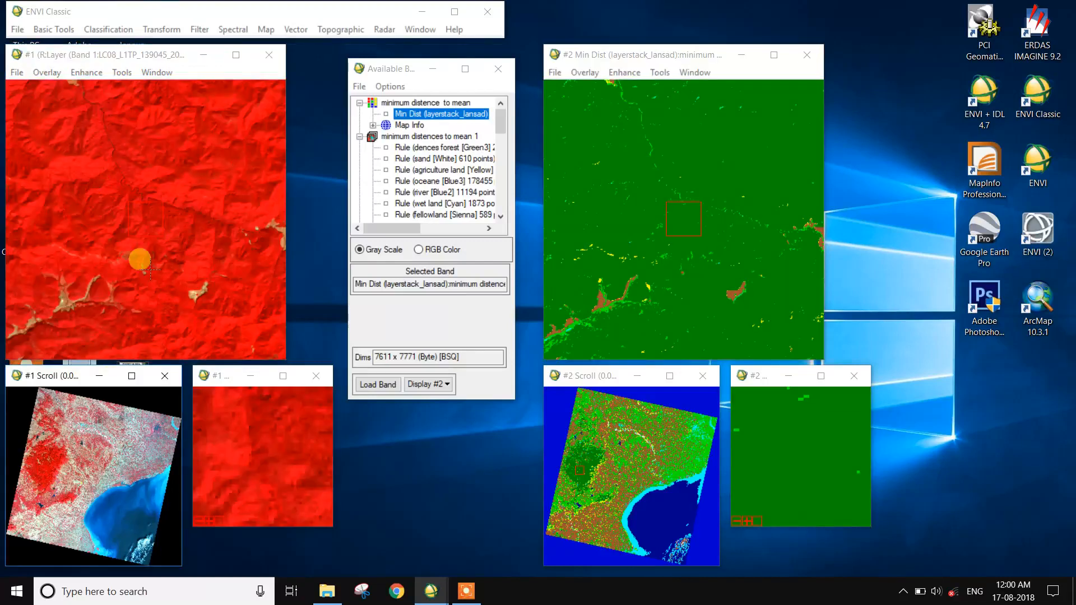
# Pan the linked displays through the scroll window to compare river and urban areas in the classification and composite.
pyautogui.moveTo(131, 247); pyautogui.dragTo(184, 208)
pyautogui.click(108, 475)
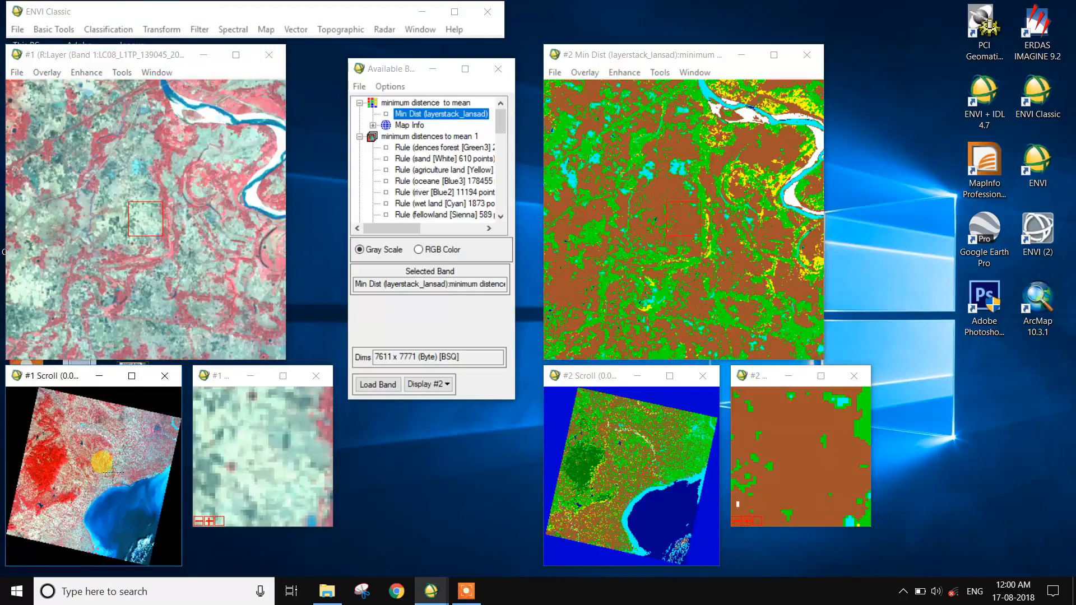
pyautogui.click(175, 307)
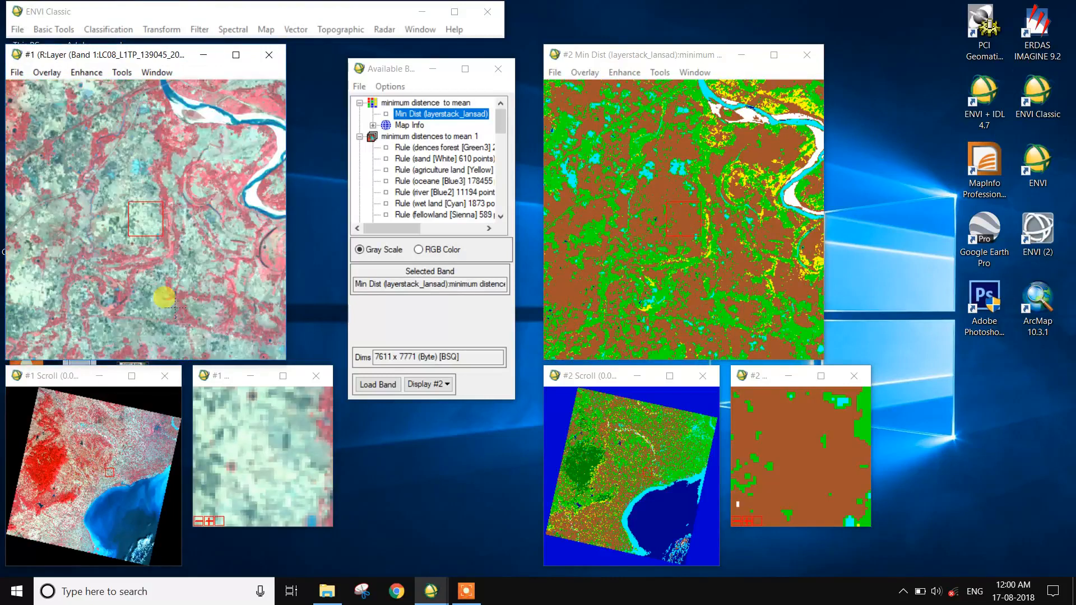
pyautogui.moveTo(175, 307); pyautogui.dragTo(172, 306)
pyautogui.click(162, 431)
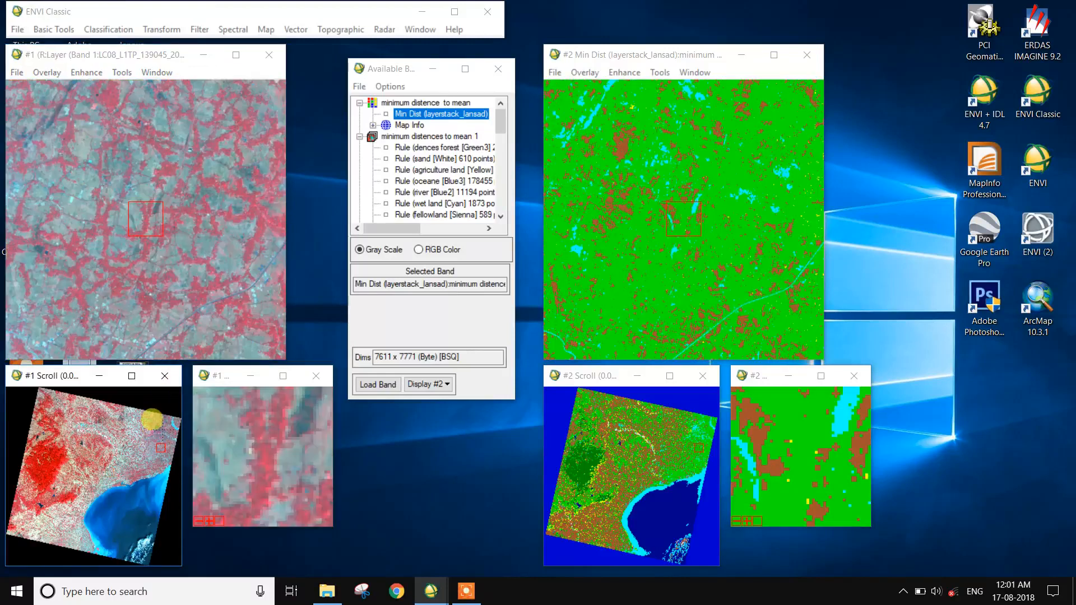
pyautogui.moveTo(166, 453)
pyautogui.mouseDown()
pyautogui.moveTo(165, 469)
pyautogui.moveTo(163, 444)
pyautogui.moveTo(166, 460)
pyautogui.moveTo(152, 462)
pyautogui.moveTo(118, 449)
pyautogui.moveTo(167, 441)
pyautogui.mouseUp()
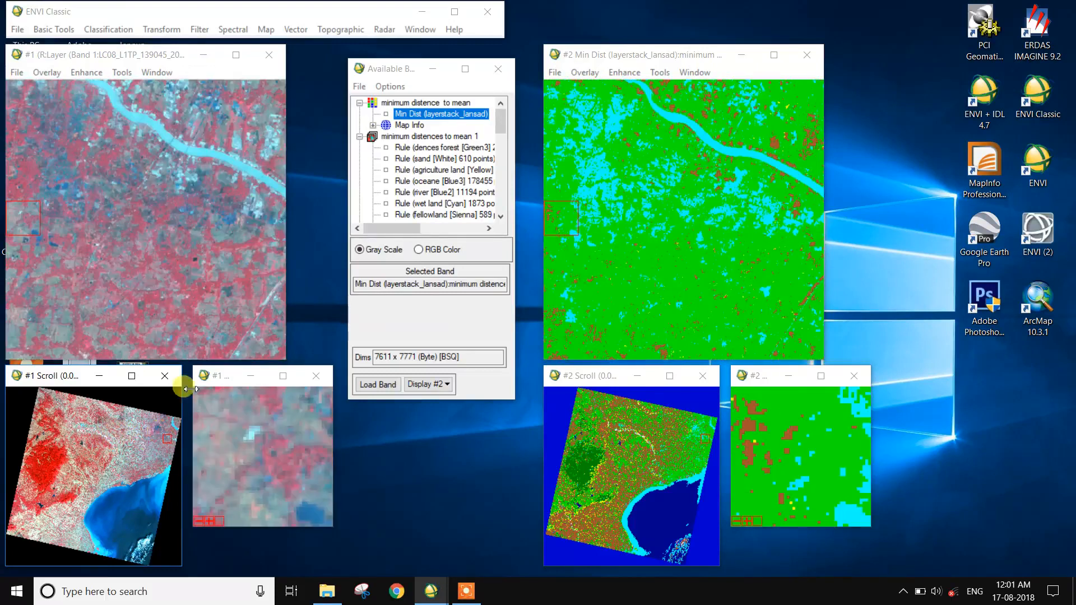
# Inspect the classified image over the composite in display #1 with the dynamic overlay at several new locations.
pyautogui.click(264, 204)
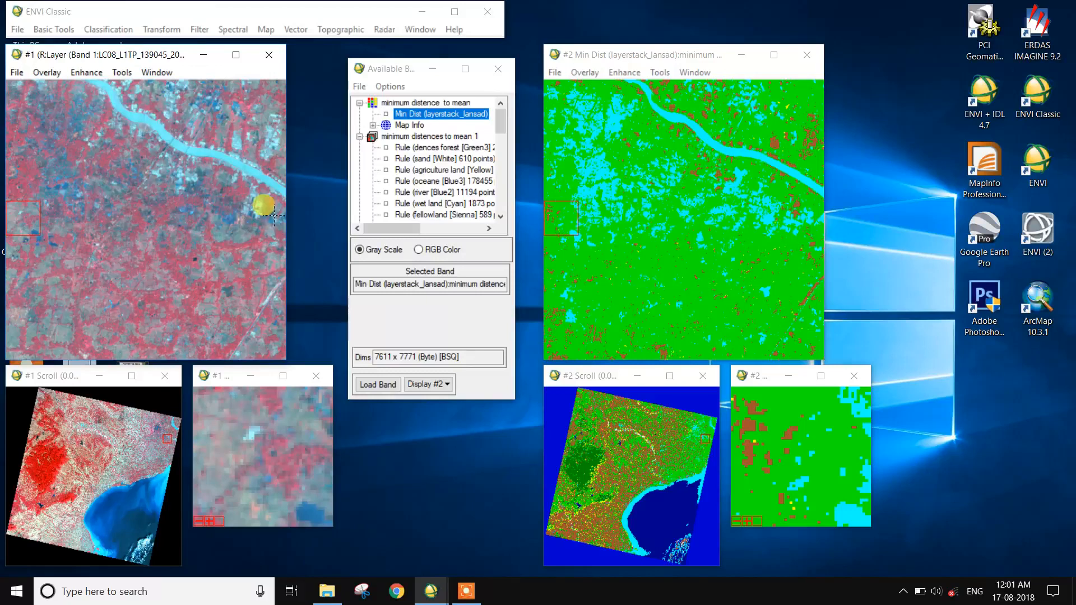
pyautogui.moveTo(233, 214); pyautogui.dragTo(188, 216)
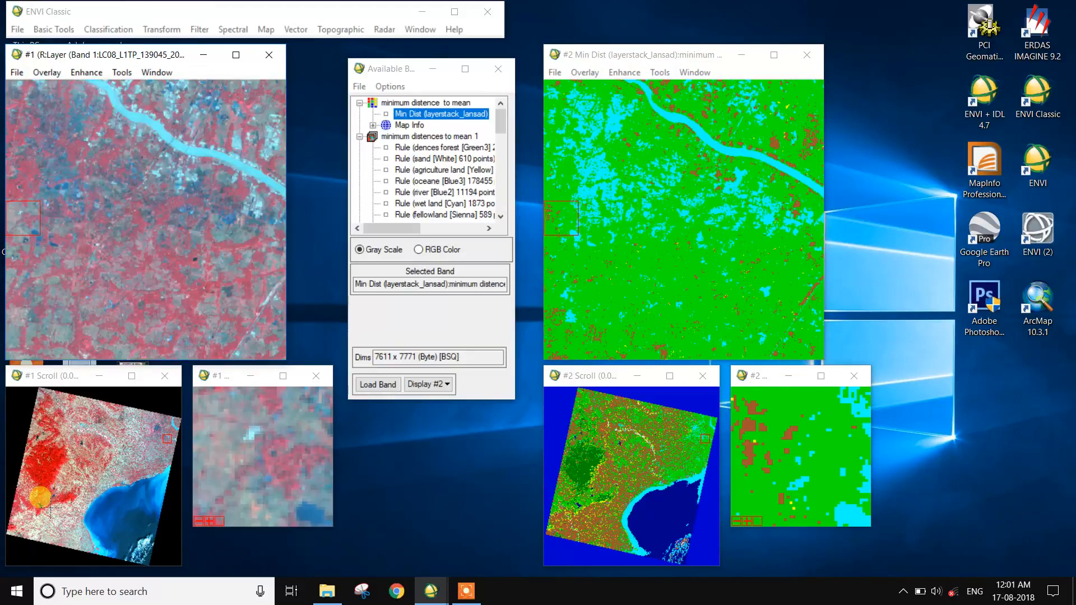
pyautogui.click(39, 496)
pyautogui.click(14, 500)
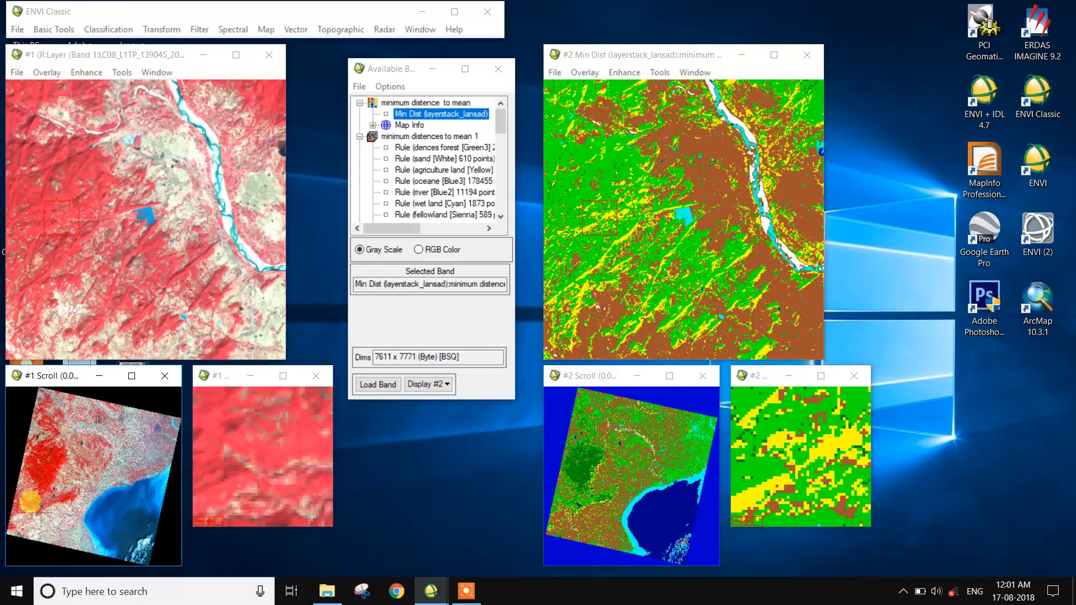
pyautogui.click(40, 512)
pyautogui.click(205, 113)
pyautogui.click(210, 131)
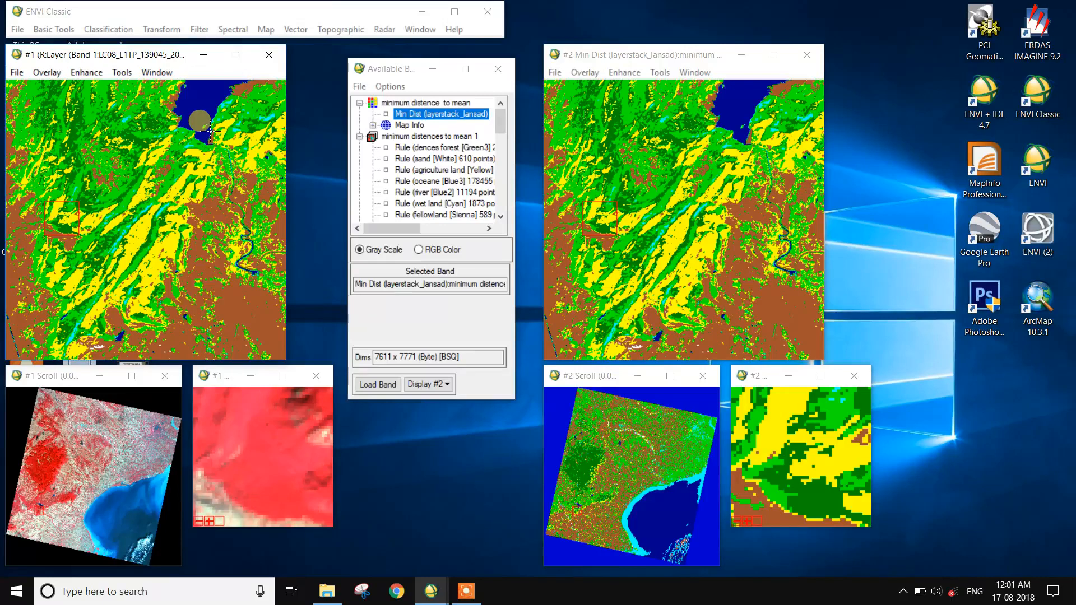
pyautogui.click(207, 127)
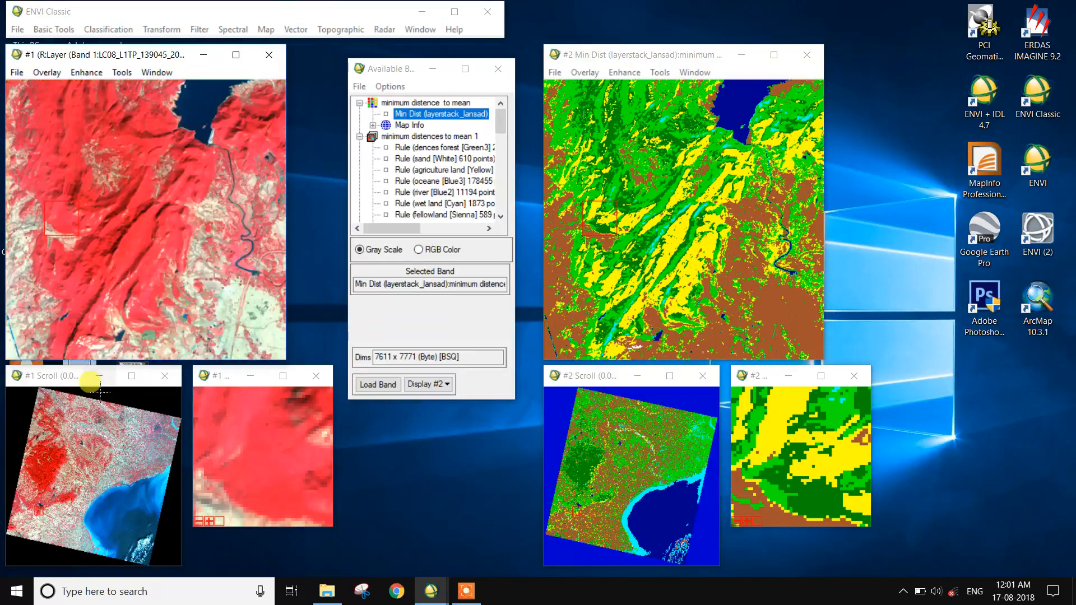
pyautogui.click(82, 446)
pyautogui.moveTo(90, 140)
pyautogui.mouseDown()
pyautogui.moveTo(95, 126)
pyautogui.moveTo(91, 146)
pyautogui.mouseUp()
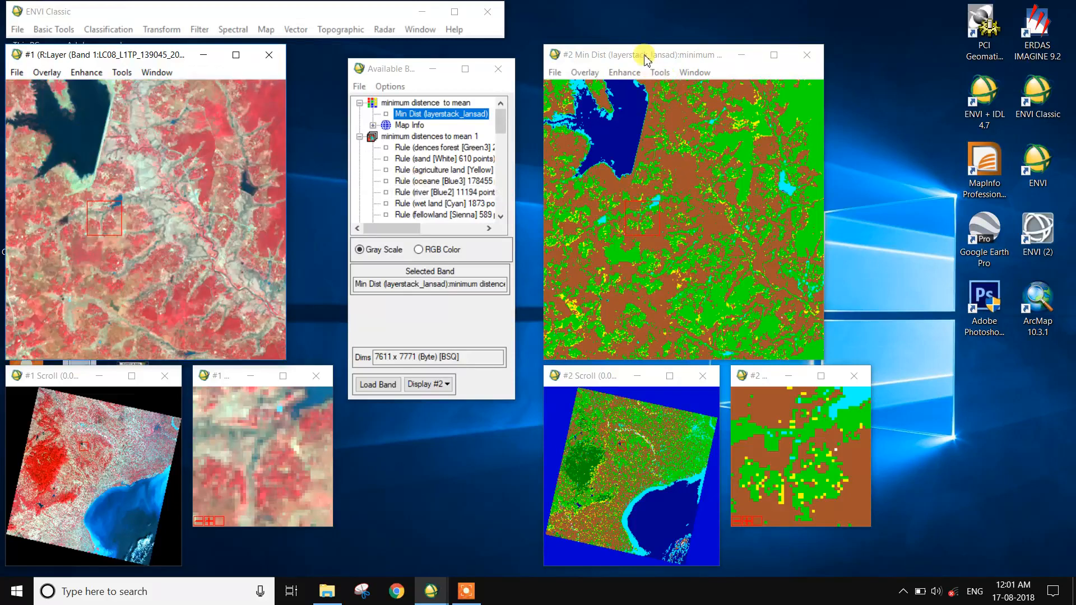
pyautogui.moveTo(644, 55); pyautogui.dragTo(652, 27)
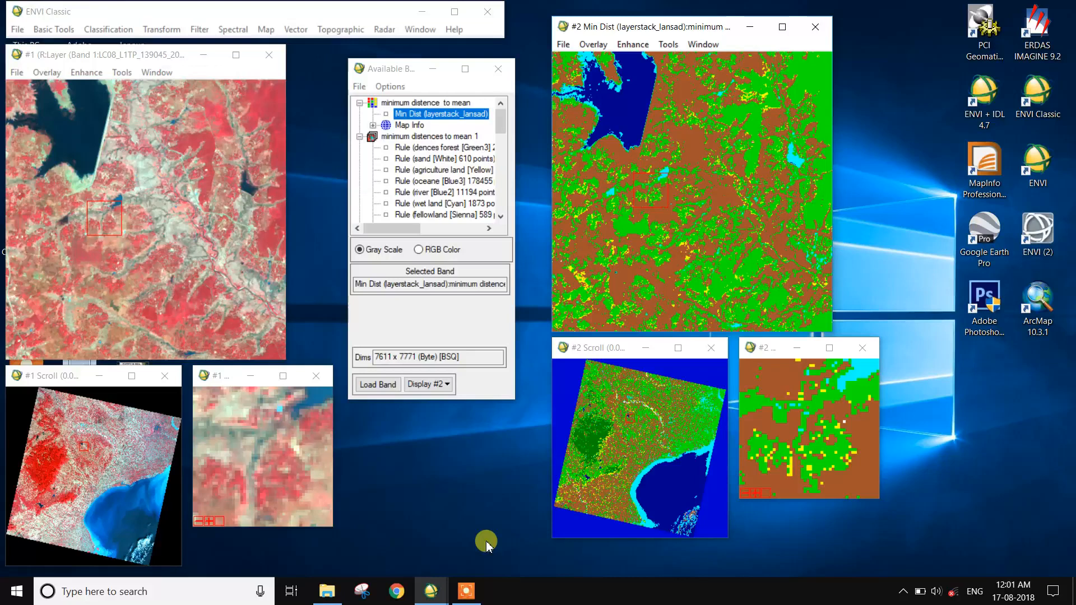
pyautogui.click(465, 593)
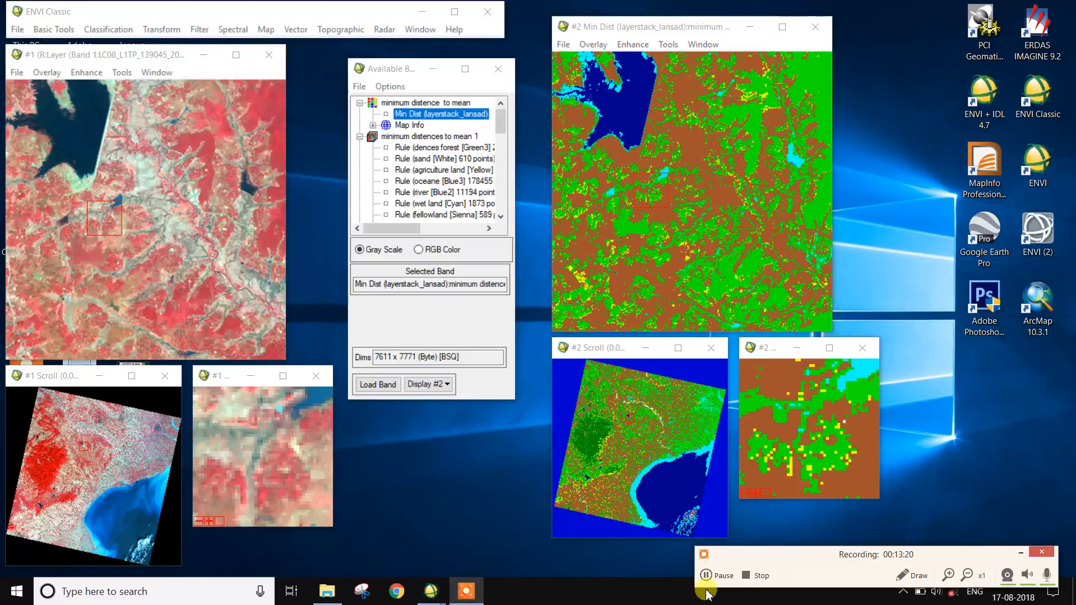